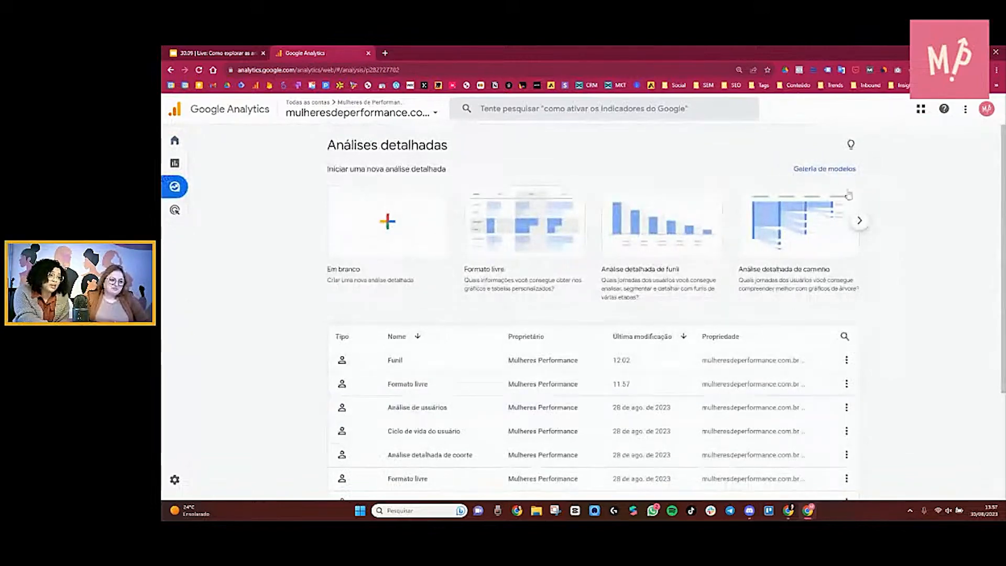
- Create a Formato livre exploration from the template gallery and check which techniques it offers
click(835, 171)
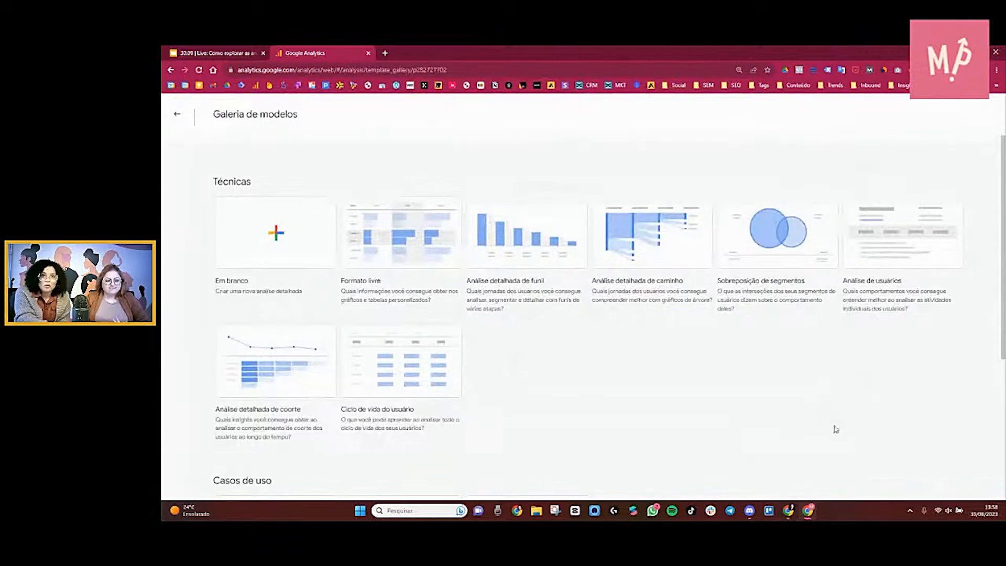
click(402, 249)
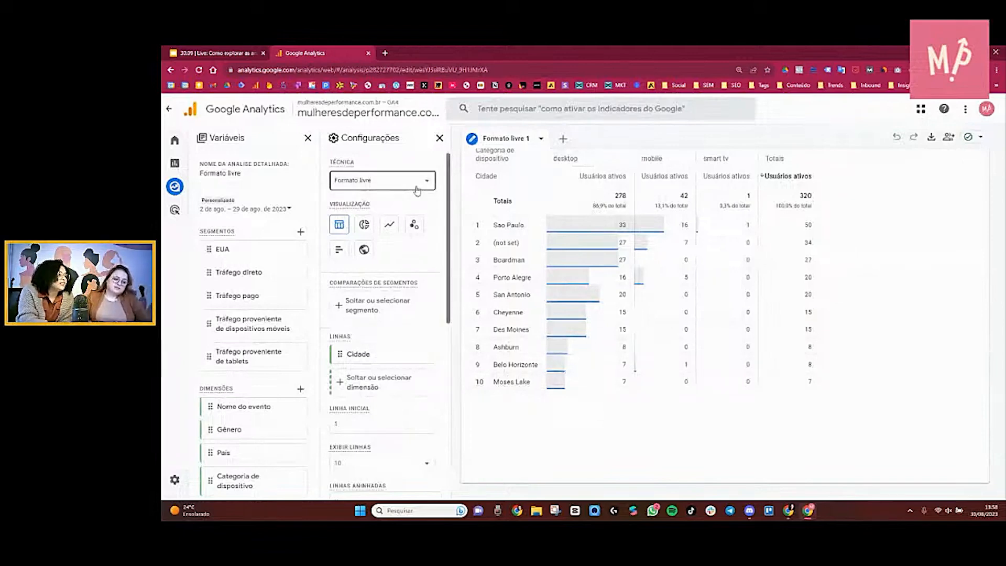
click(389, 179)
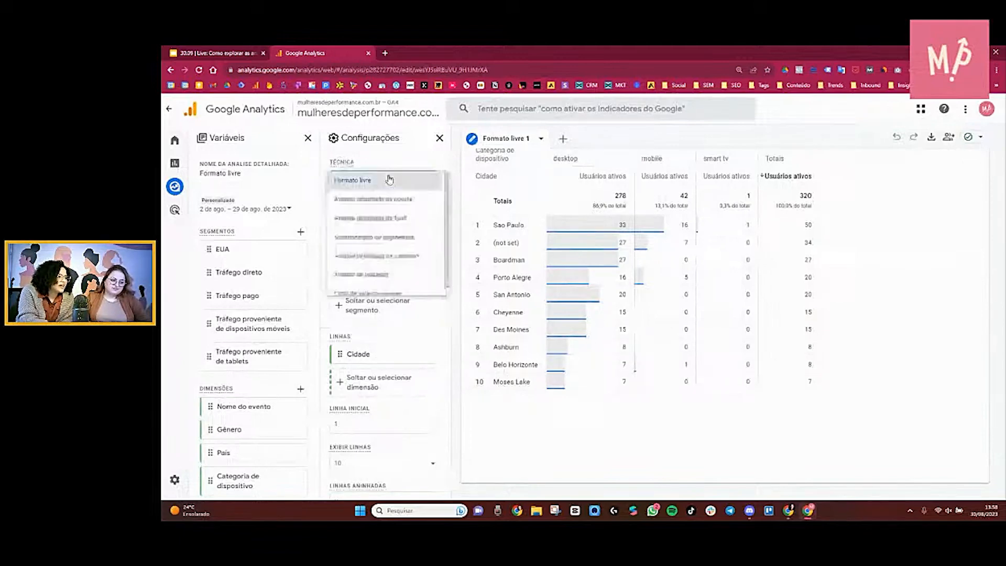
click(432, 171)
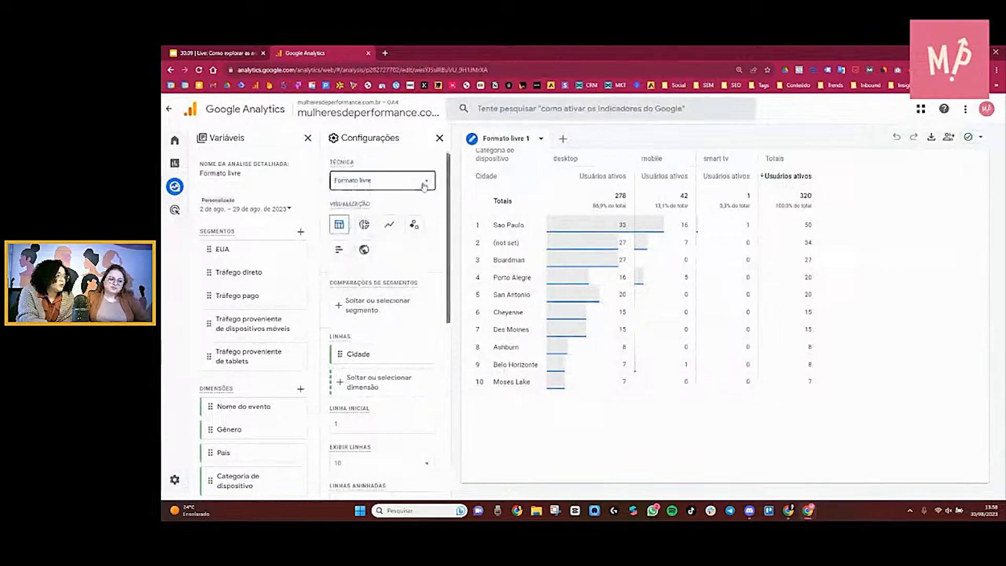
click(426, 182)
click(420, 162)
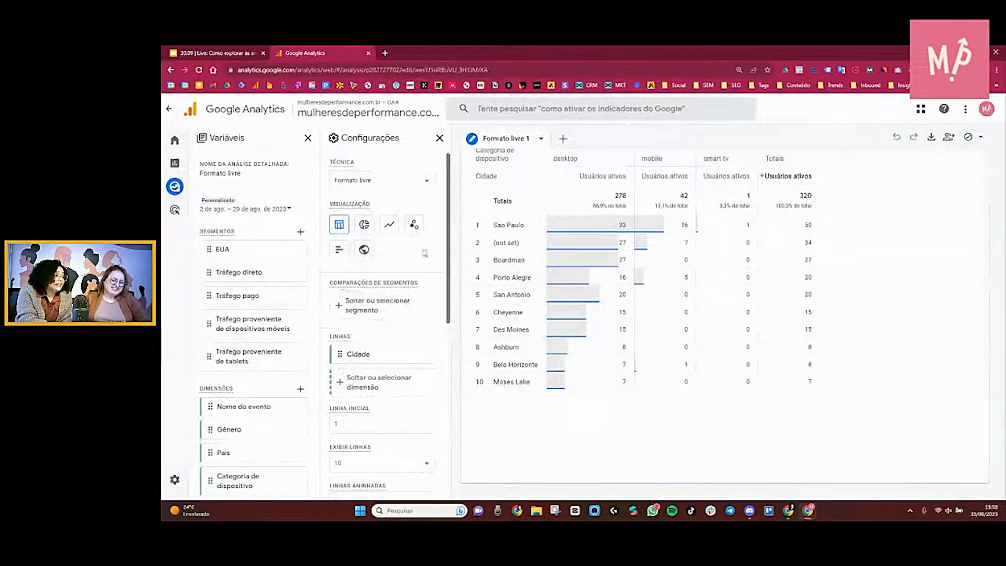
- Compare the data as a donut chart, scatter plot and bar chart, ending on the table visualization
click(365, 226)
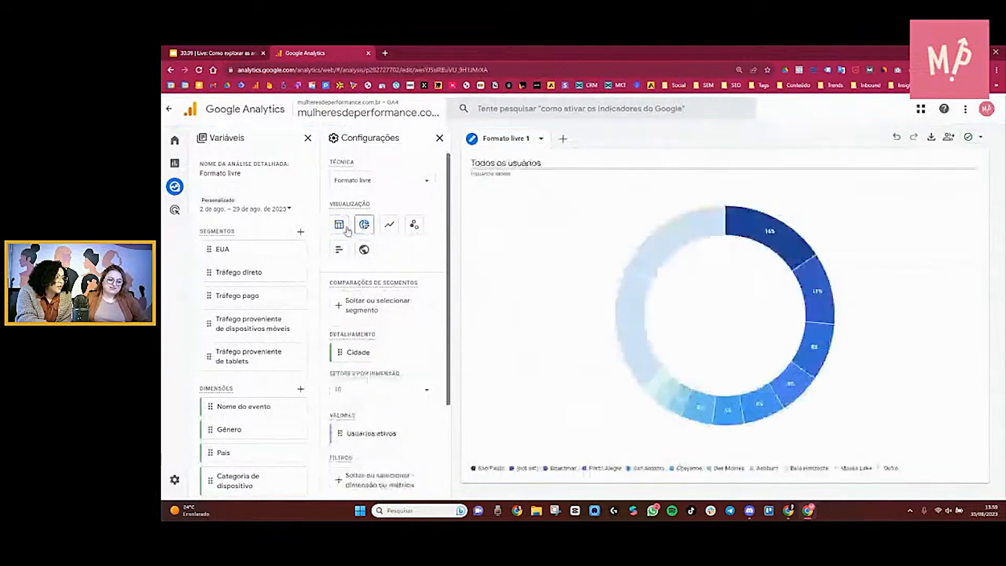
click(414, 225)
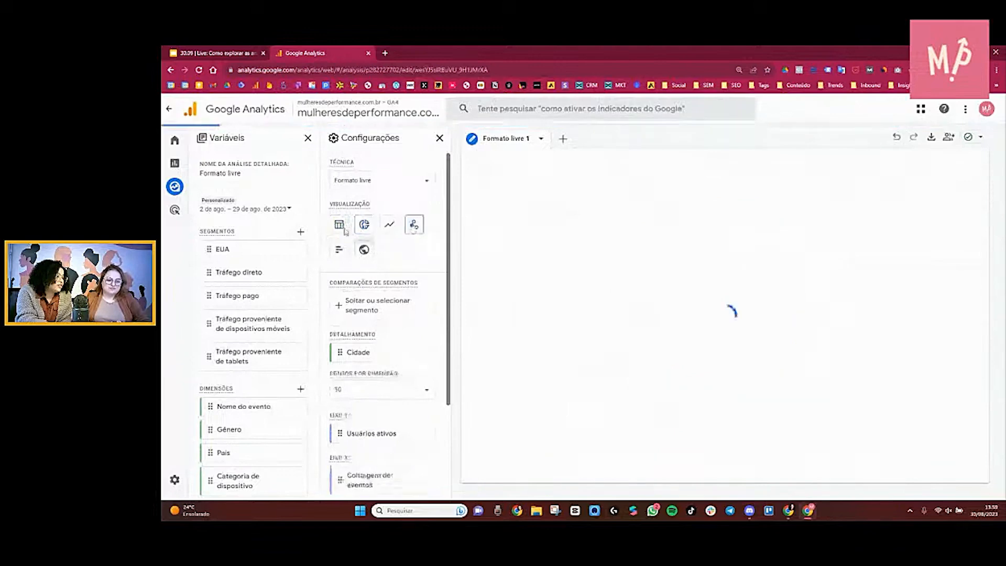
click(342, 226)
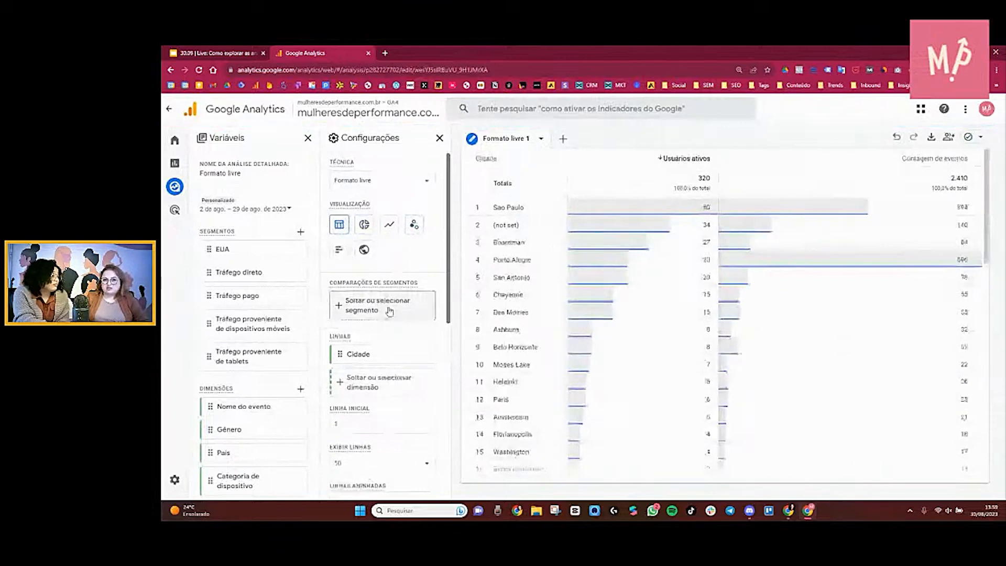
click(368, 228)
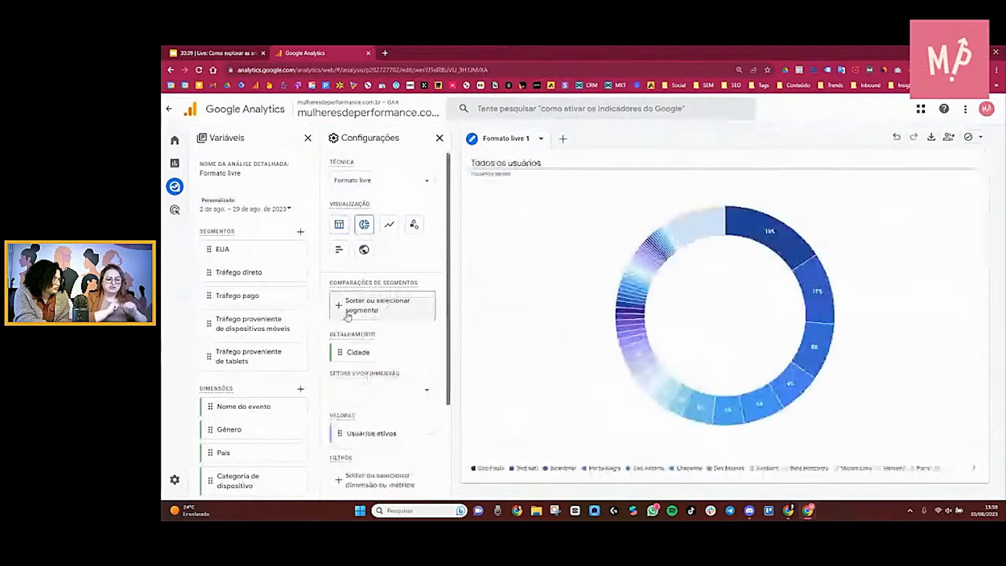
click(344, 252)
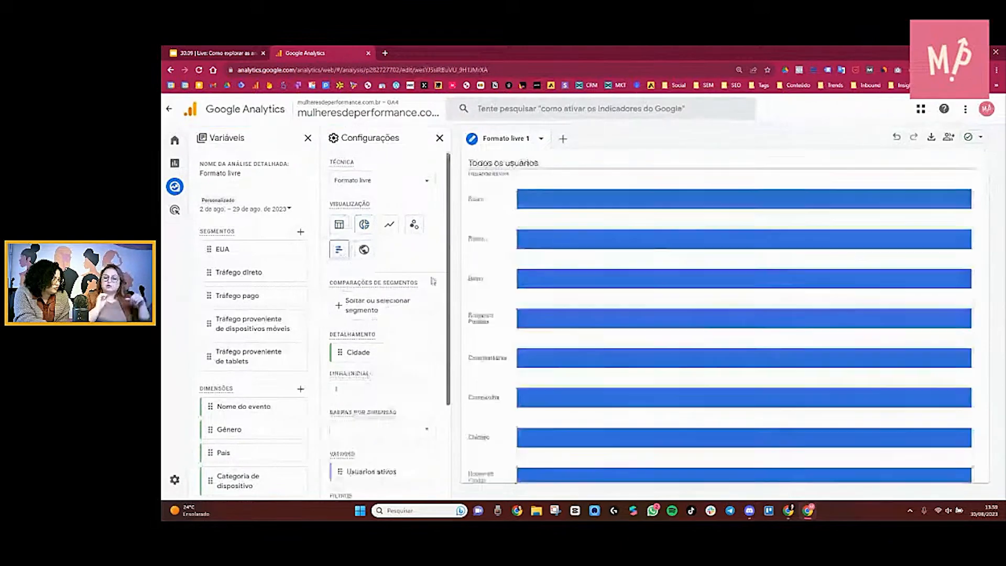
click(339, 225)
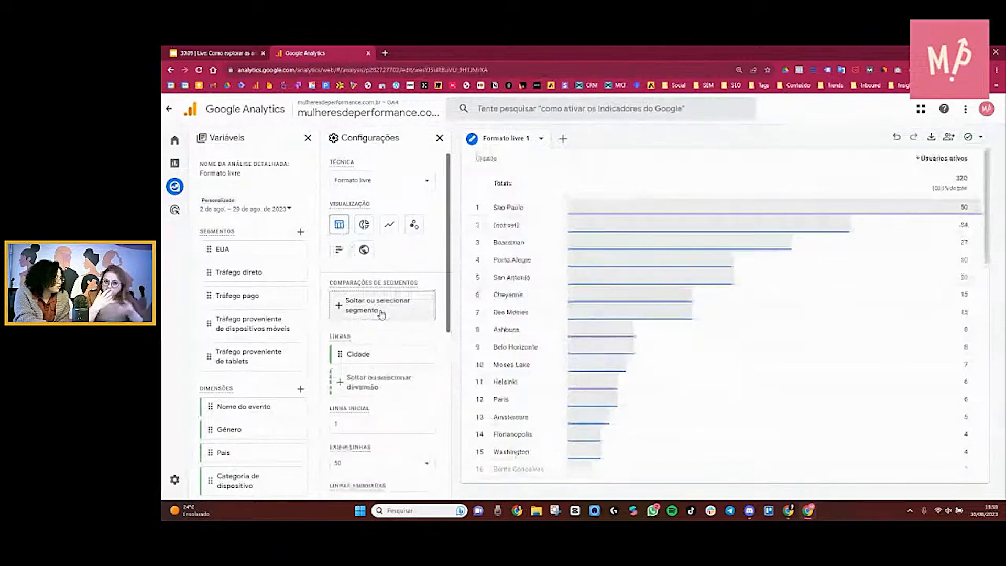
- View the list of segments available for comparison in the free-form exploration
click(381, 312)
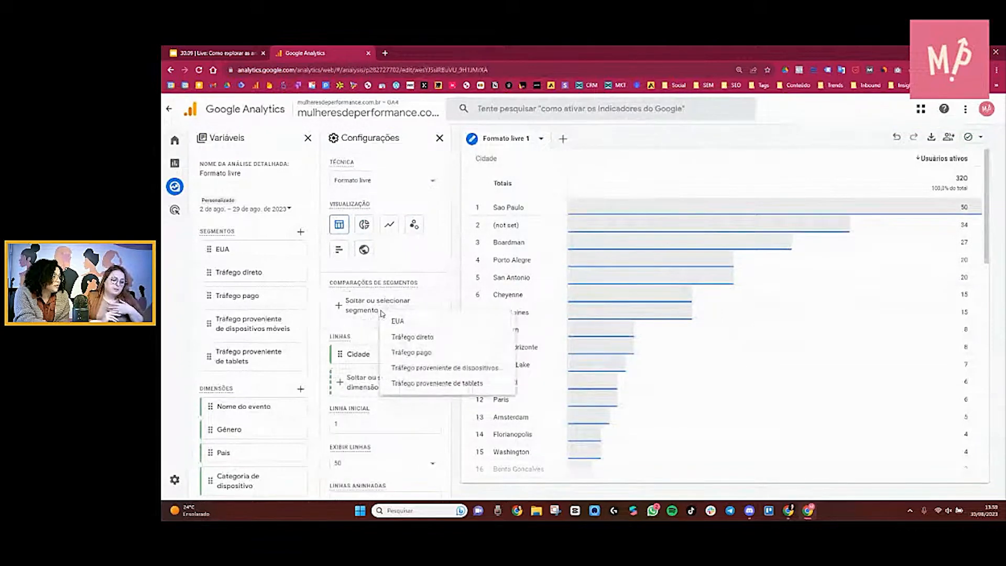
click(373, 306)
click(373, 305)
click(371, 306)
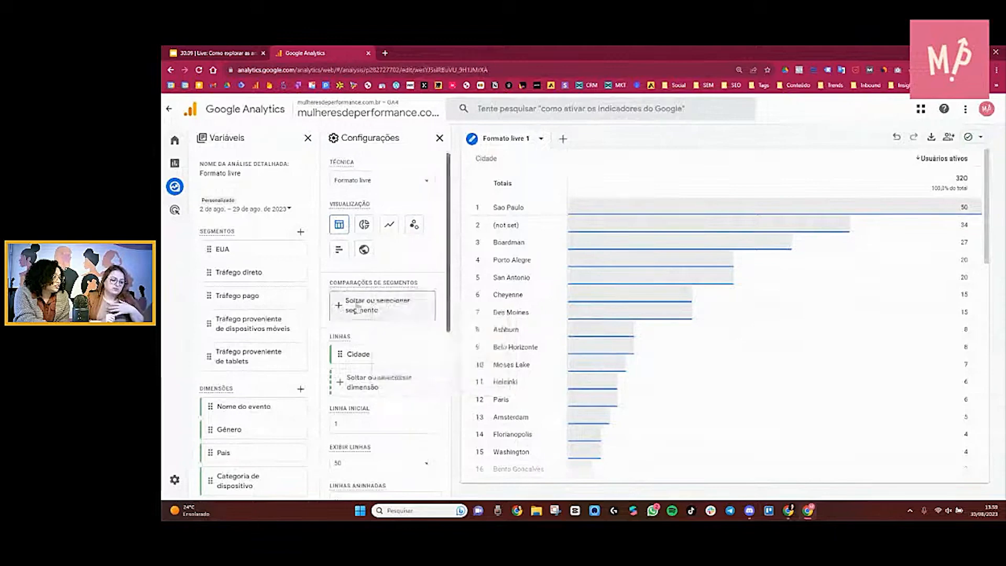
click(358, 305)
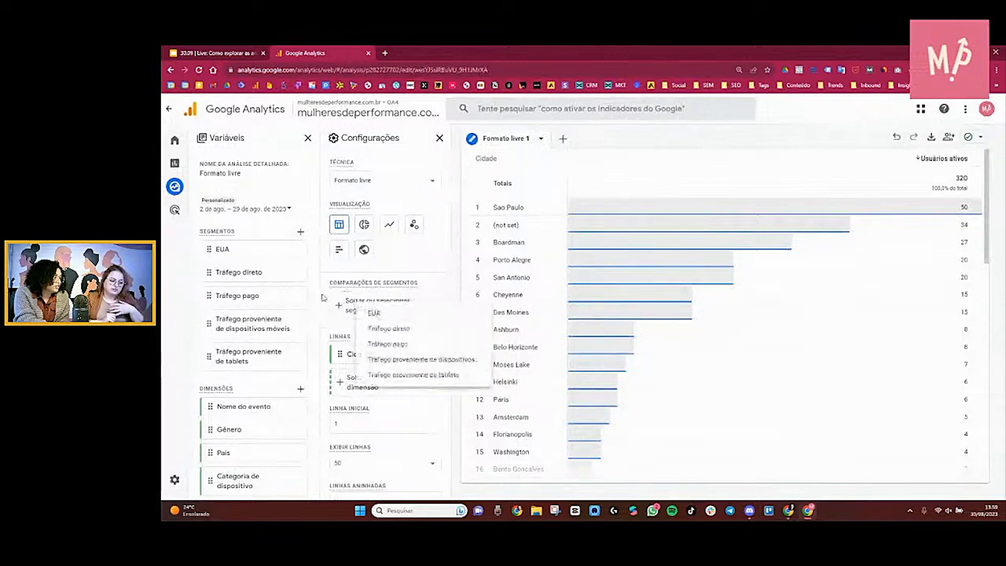
click(296, 233)
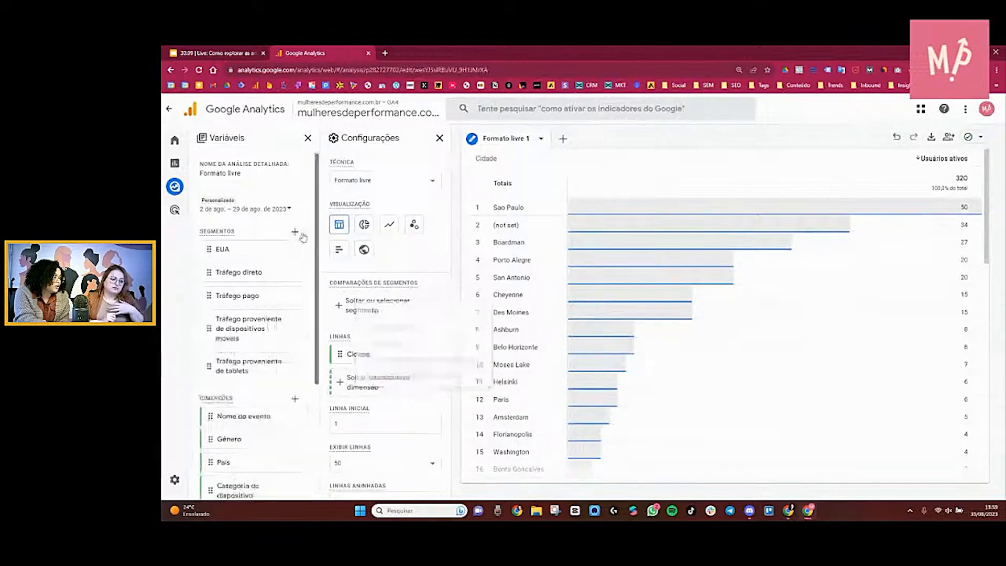
- Look at the custom user segment builder and its condition categories, and leave it without creating a segment
click(297, 233)
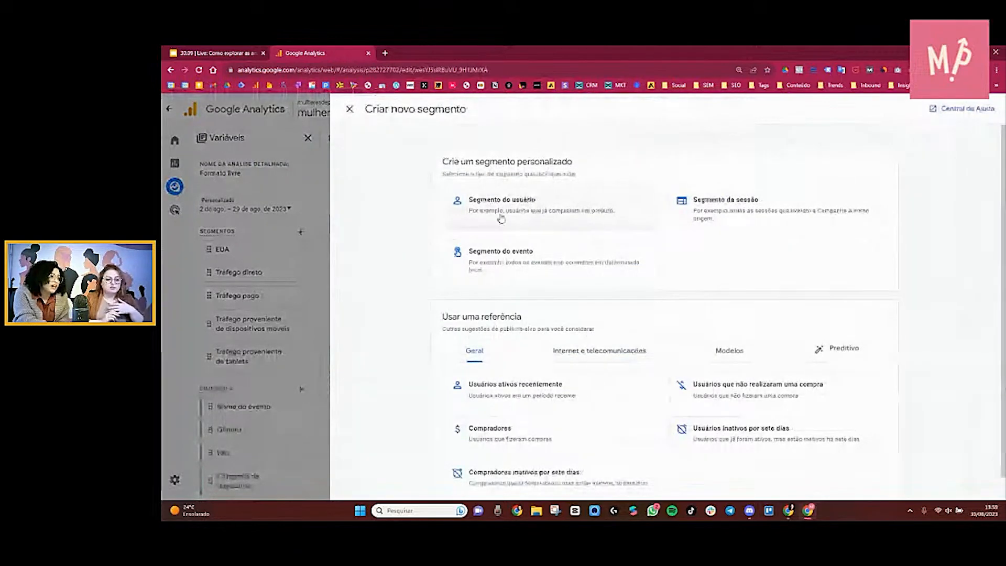
click(561, 212)
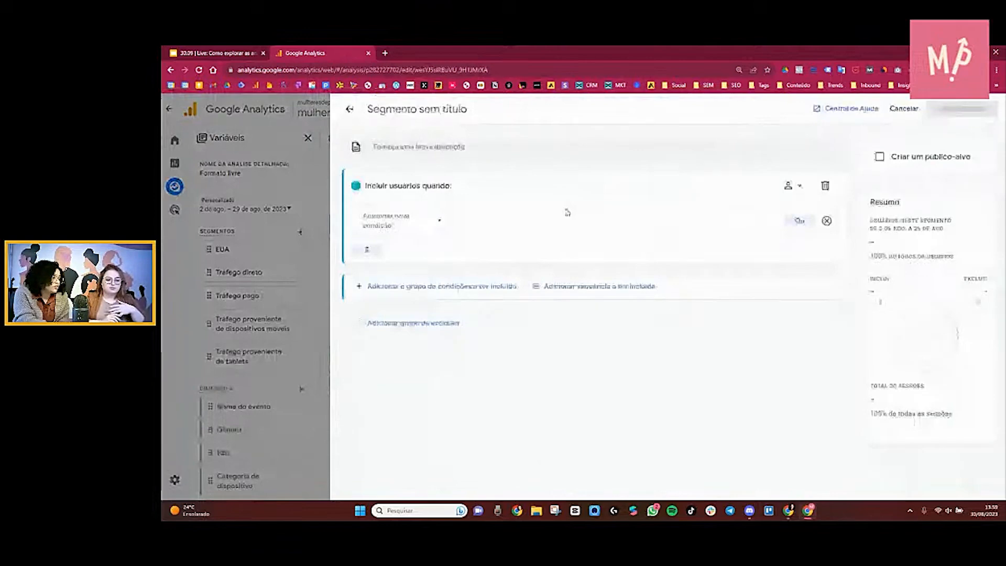
click(408, 220)
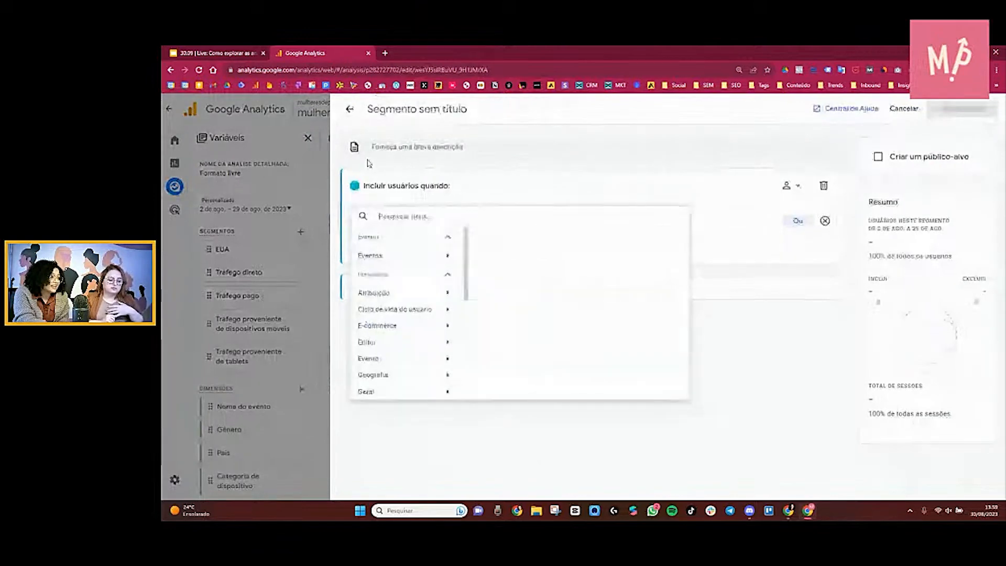
click(349, 110)
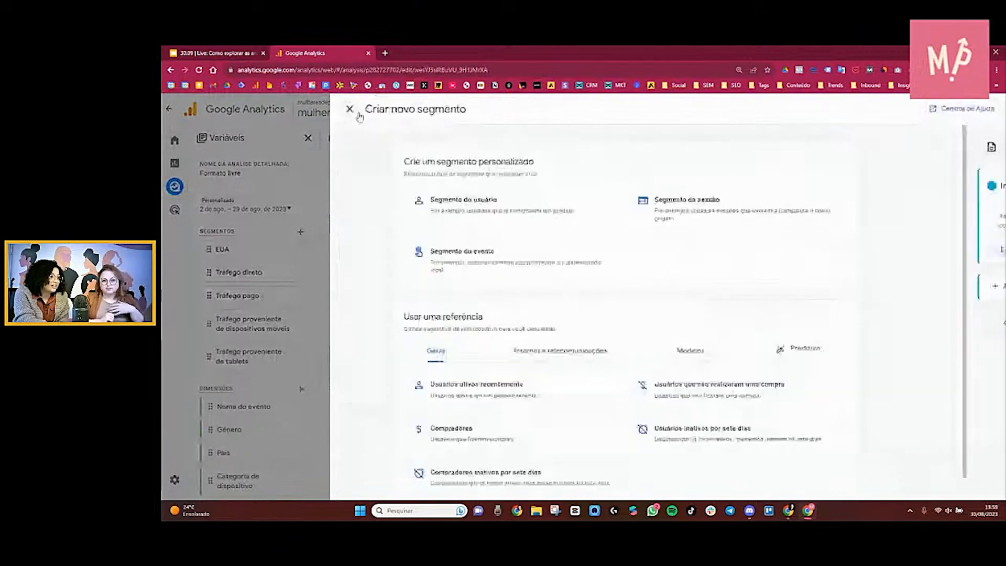
click(349, 110)
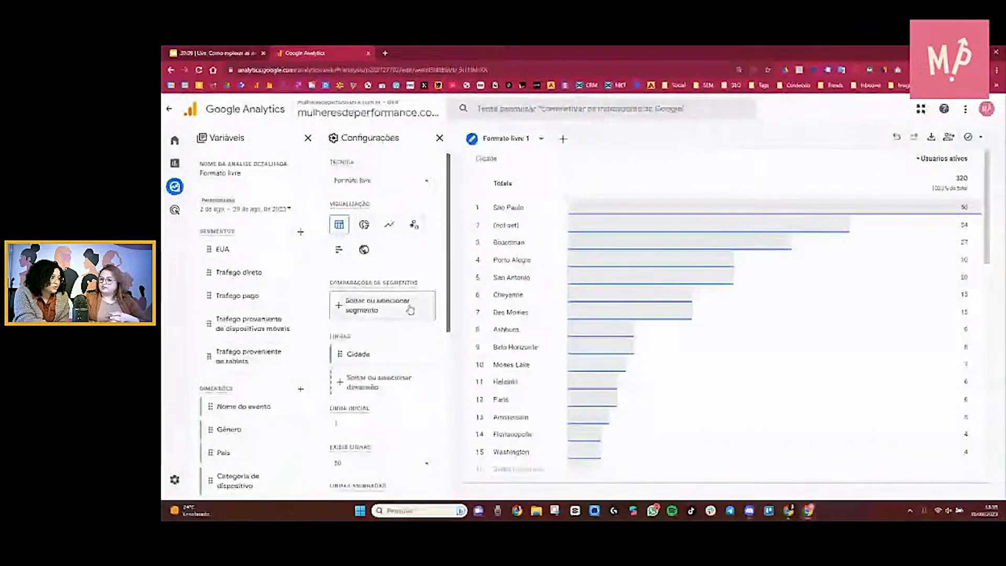
- Replace the Cidade row dimension with Gênero in the free-form table
scroll(408, 310, down, 3)
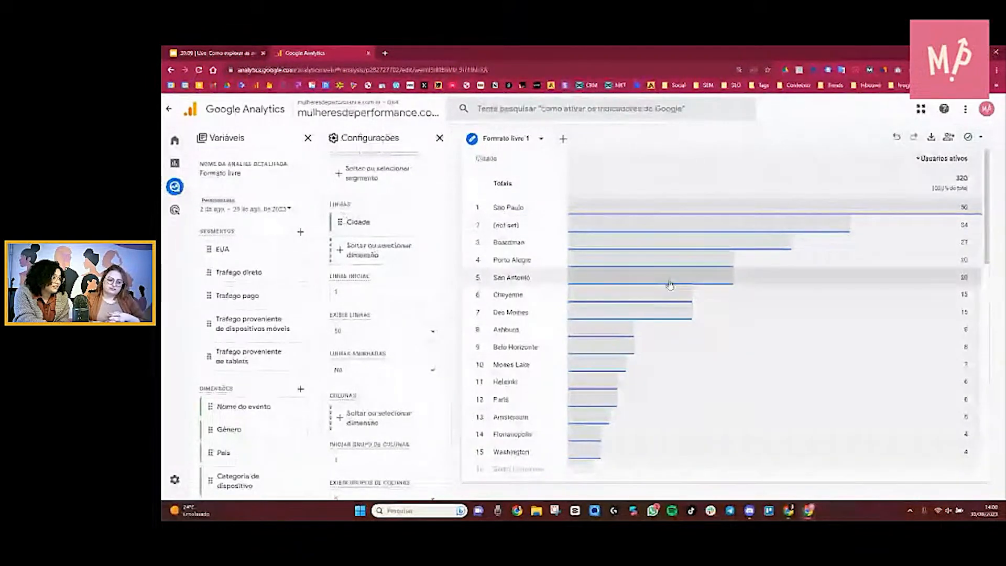
click(427, 221)
click(394, 227)
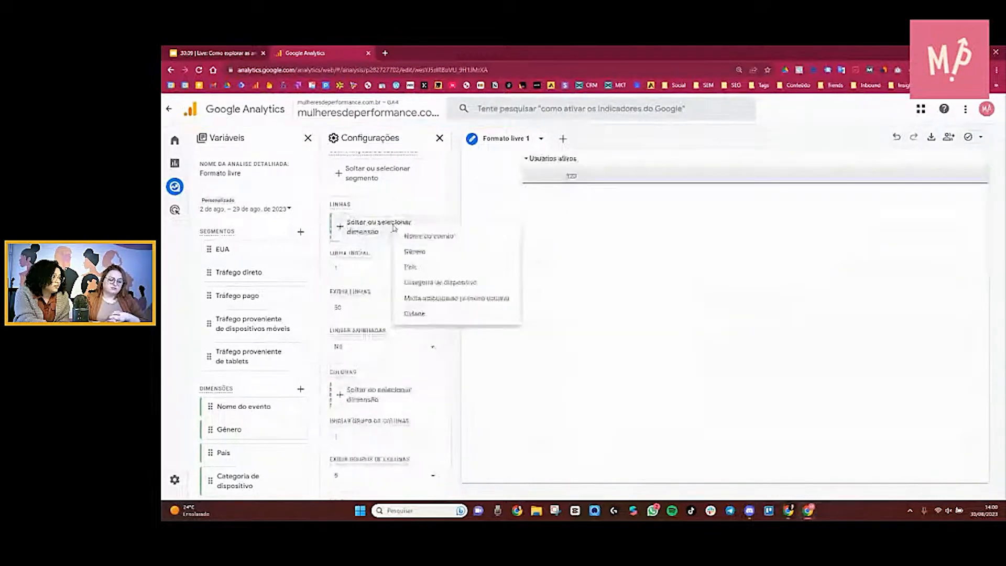
click(421, 253)
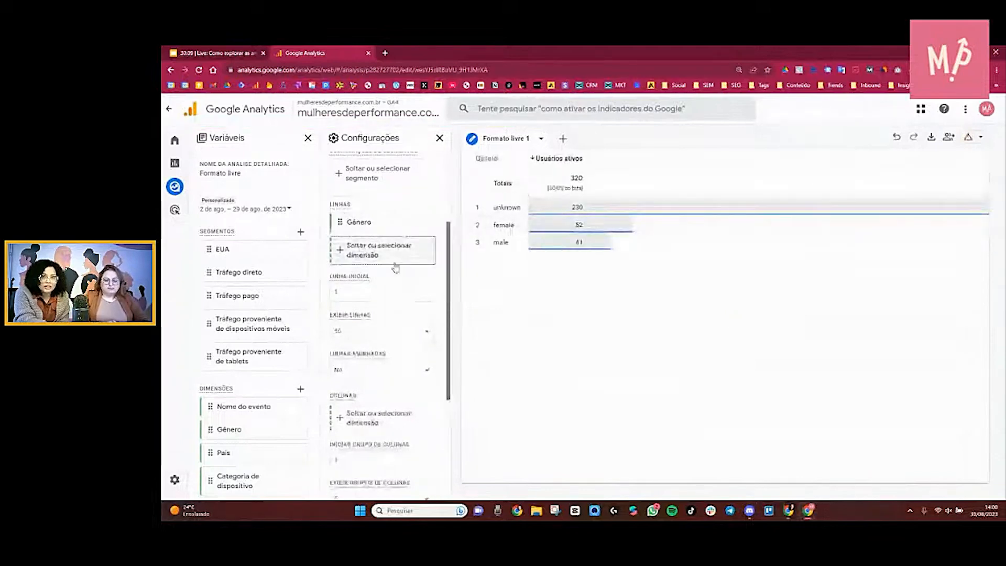
- Examine the date range options and the table's row, column, value and filter settings without changing them
scroll(398, 270, up, 3)
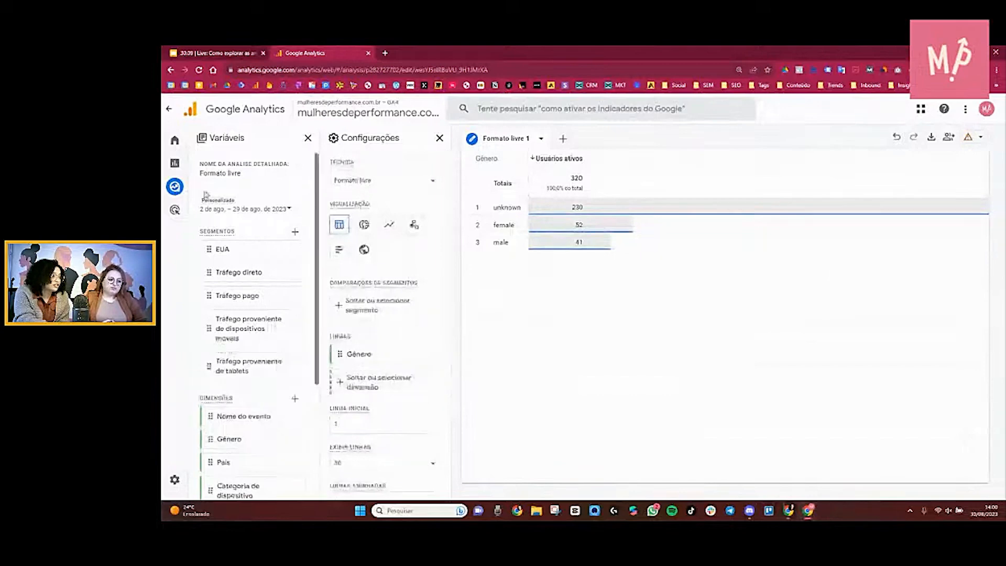
click(270, 212)
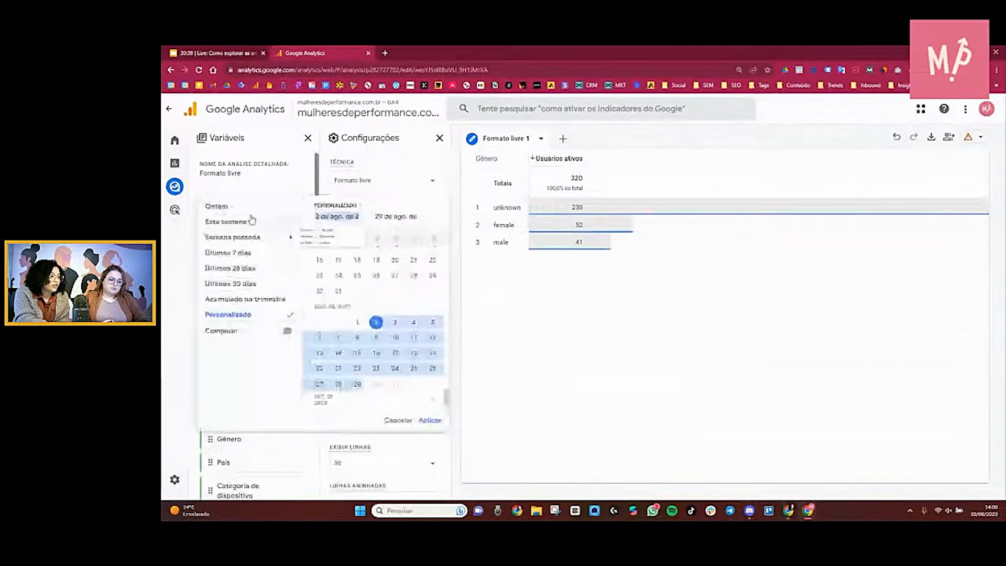
click(302, 189)
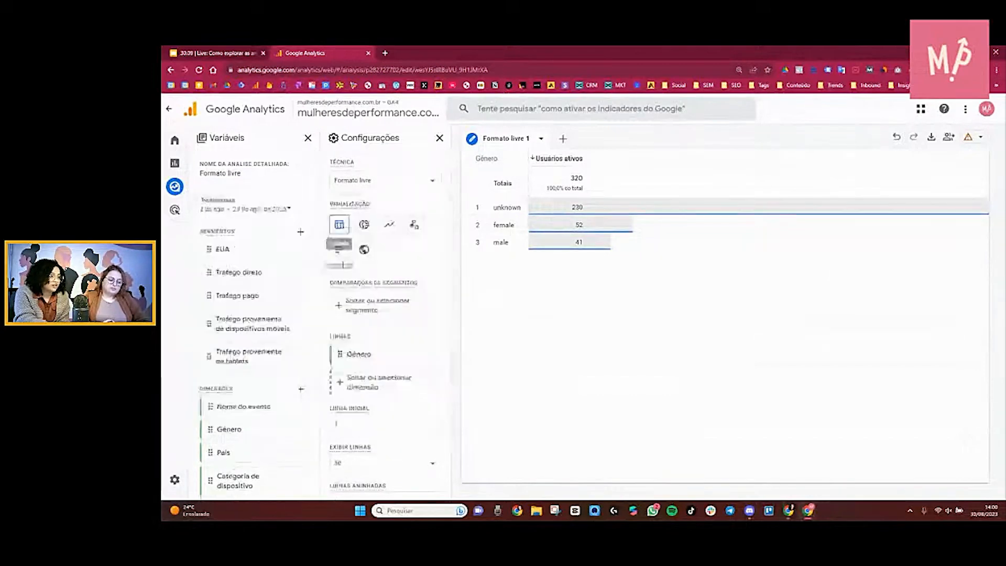
scroll(439, 310, down, 3)
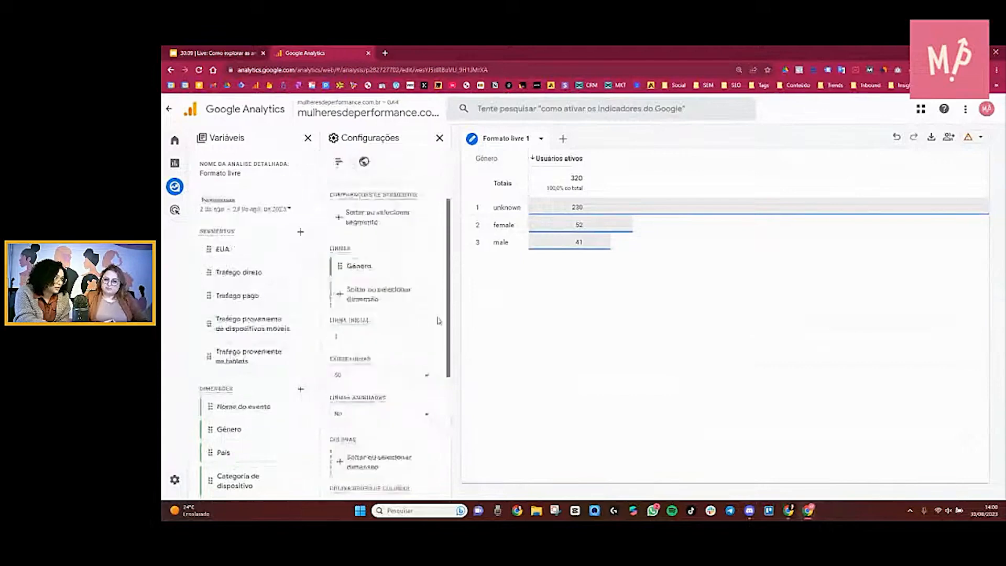
scroll(387, 241, down, 2)
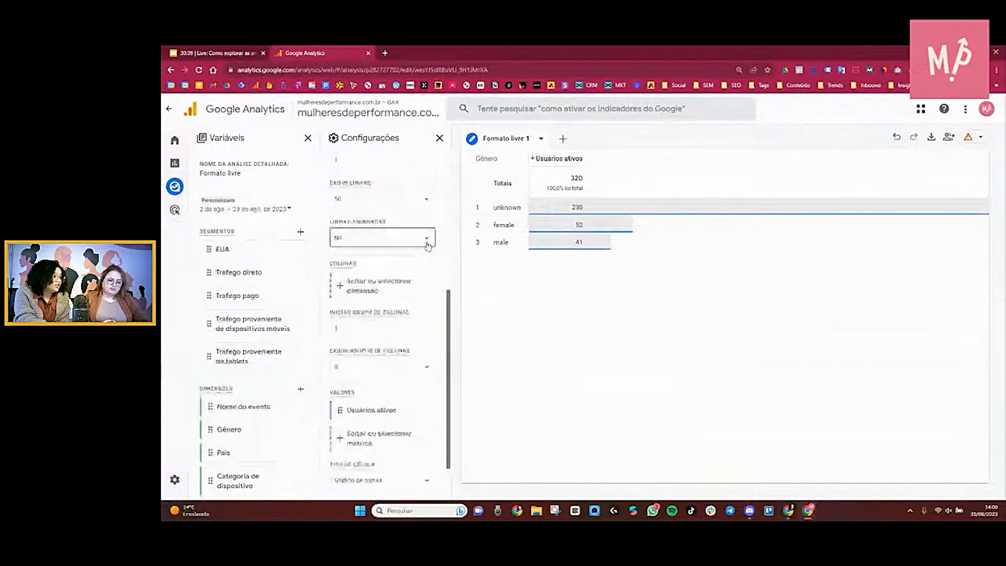
scroll(398, 228, down, 1)
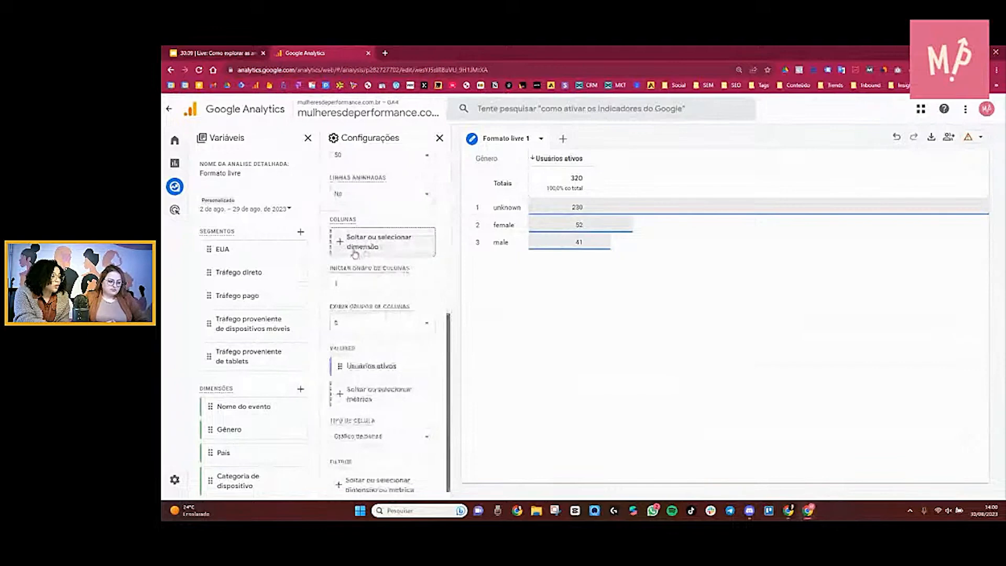
scroll(410, 310, down, 1)
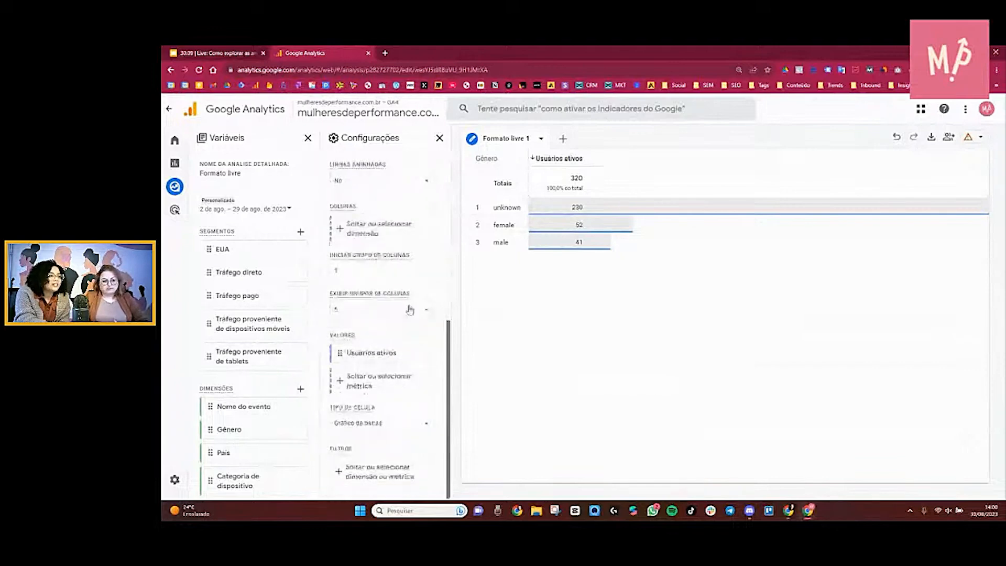
scroll(410, 310, up, 5)
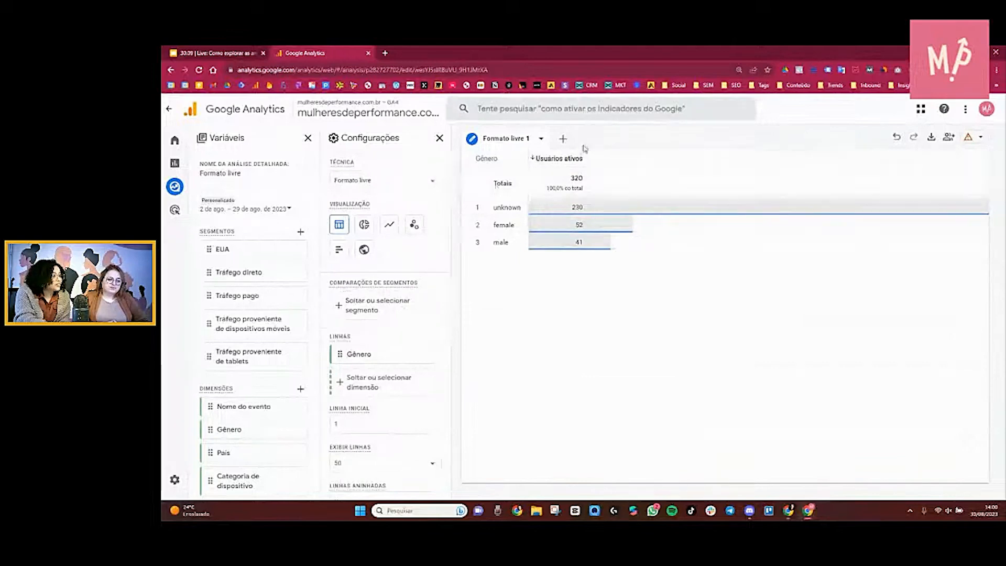
- Open the Funil exploration from the explorations overview and review its Etapas and Detalhamento settings
click(563, 139)
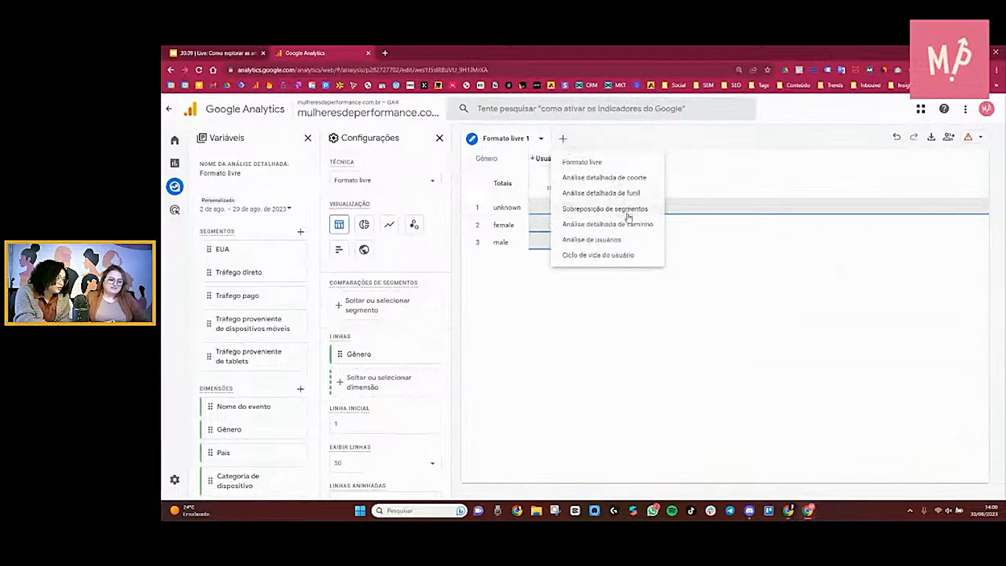
click(621, 195)
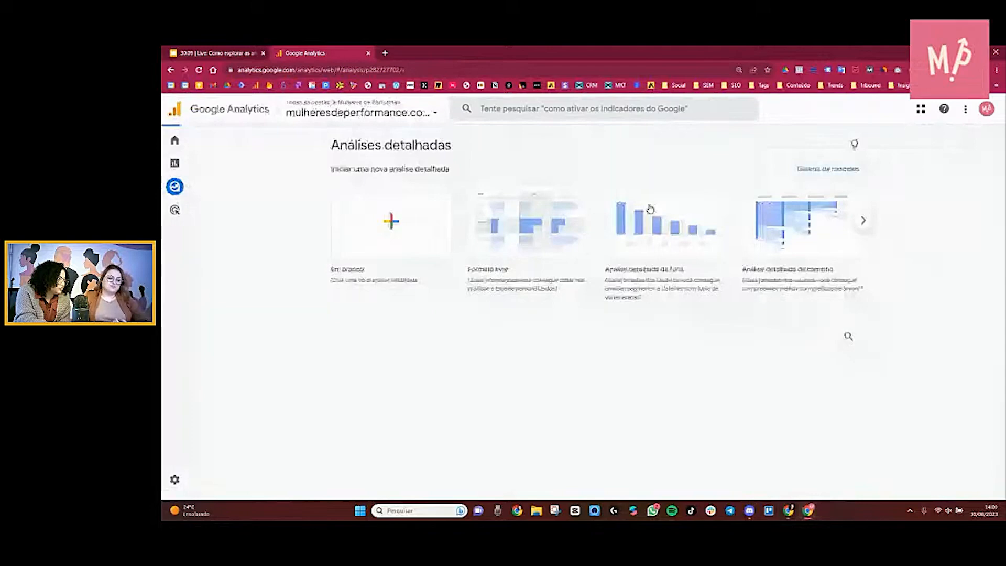
click(838, 230)
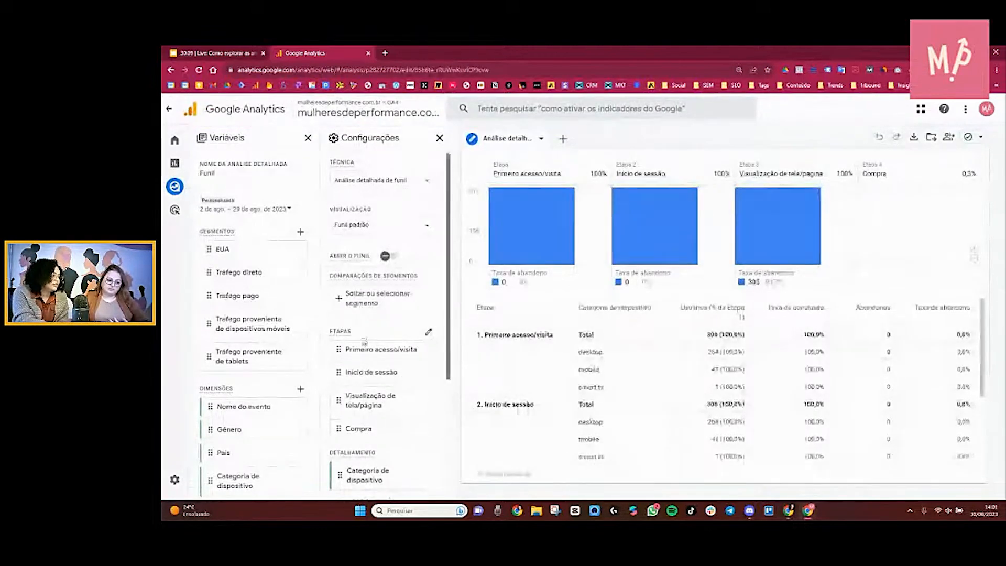
scroll(365, 314, down, 1)
scroll(366, 282, down, 1)
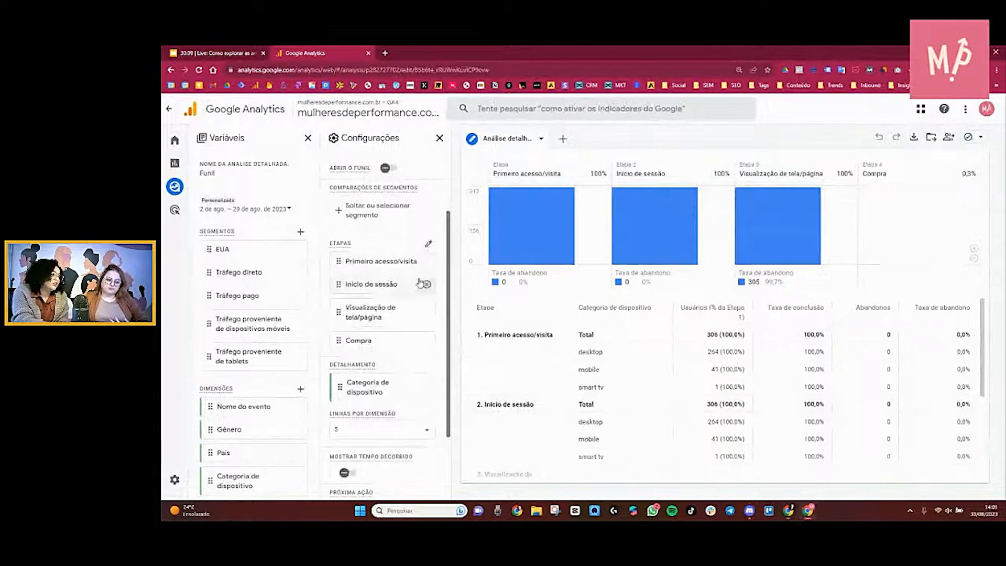
- Review the event conditions of the funnel steps in the Etapas editor and leave it without applying changes
click(430, 244)
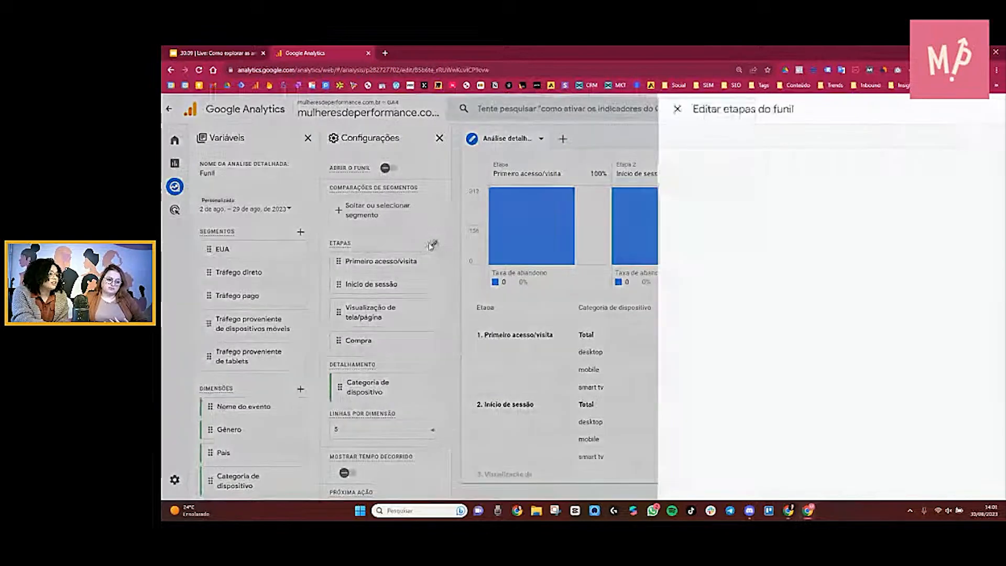
scroll(735, 273, down, 3)
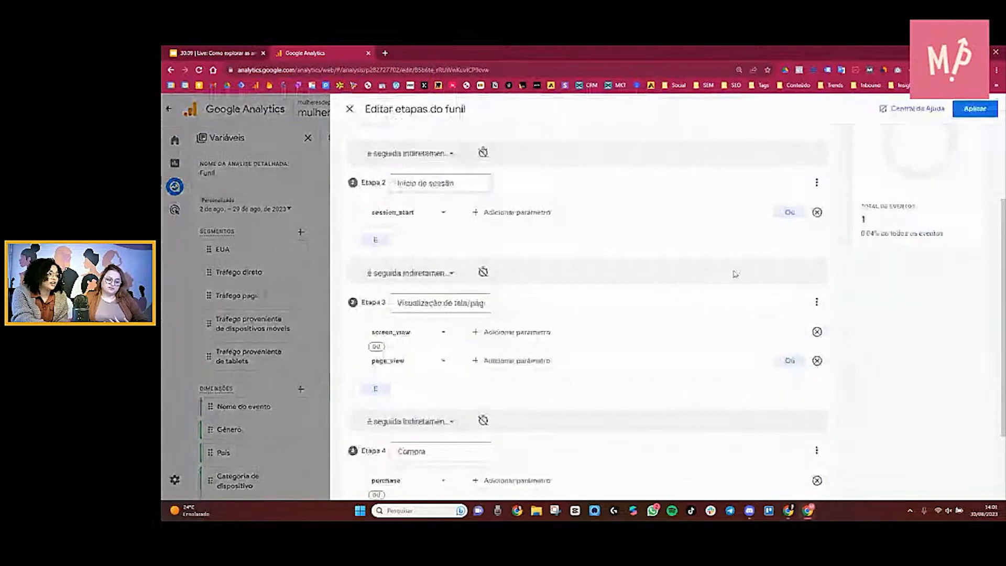
scroll(667, 292, up, 2)
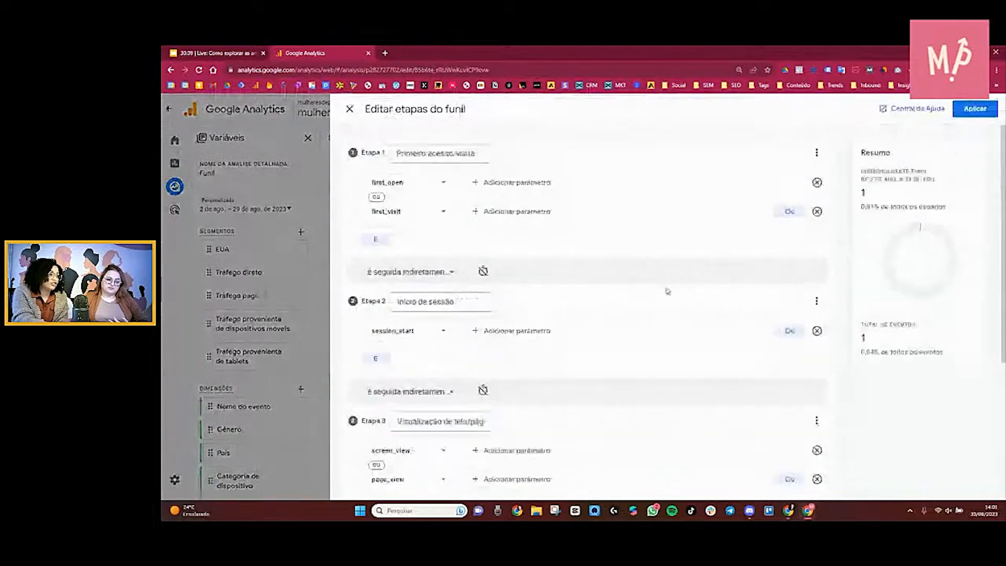
click(350, 109)
- Examine the funnel's visualization, segment comparison, Etapas, Detalhamento, Próxima ação and Filtros settings, and the chart's user figures
scroll(337, 348, down, 2)
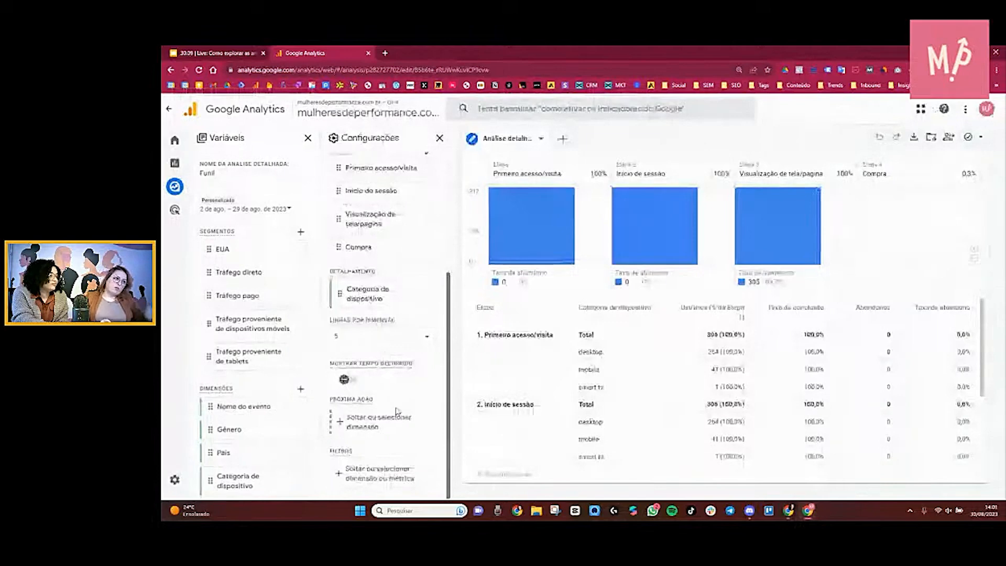
scroll(419, 414, up, 3)
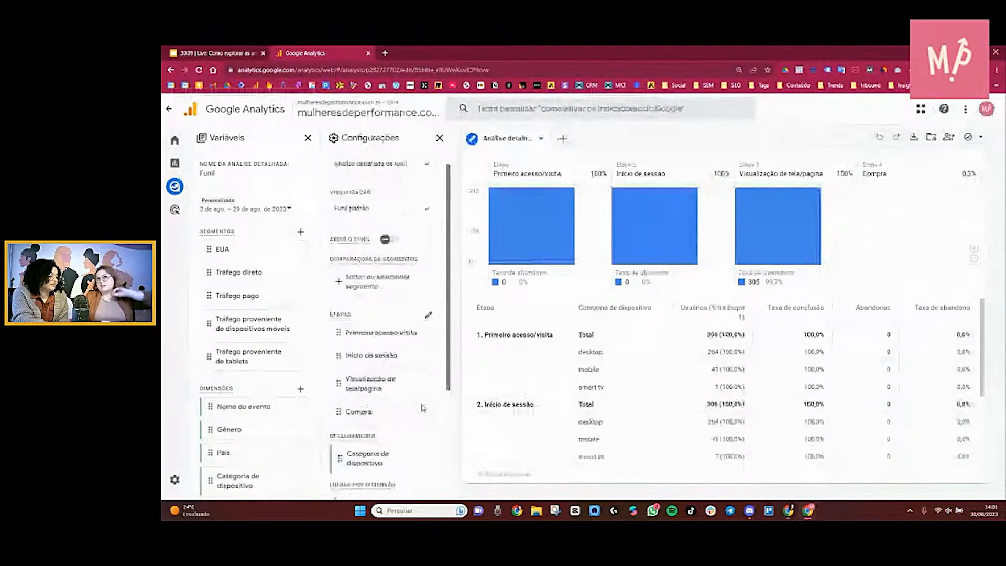
scroll(423, 407, down, 2)
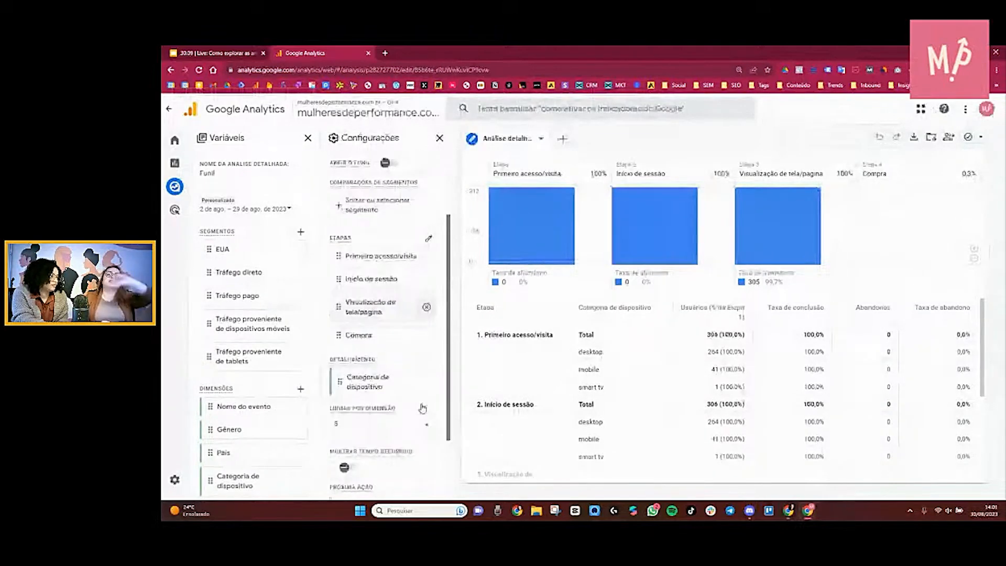
scroll(440, 333, up, 1)
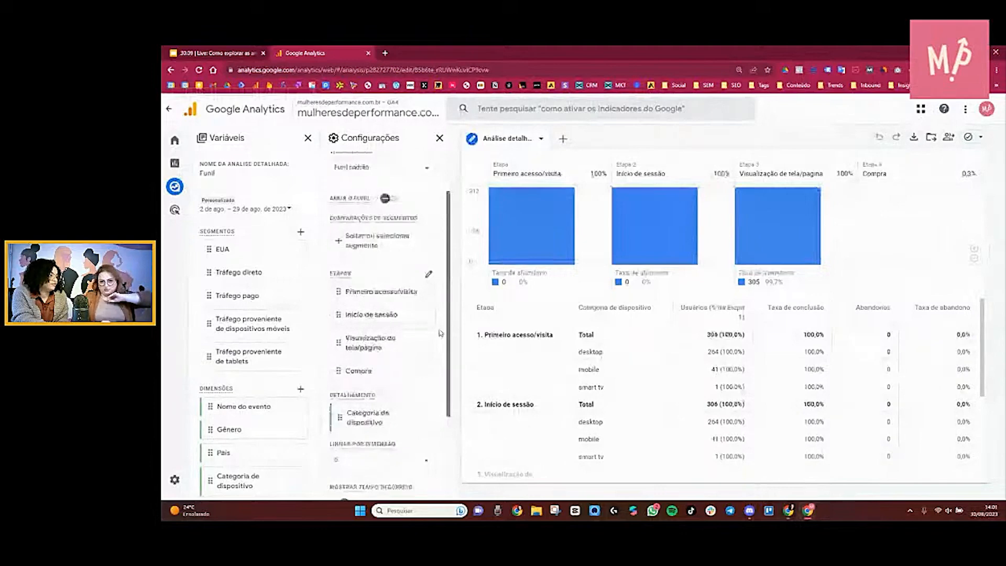
scroll(441, 334, up, 2)
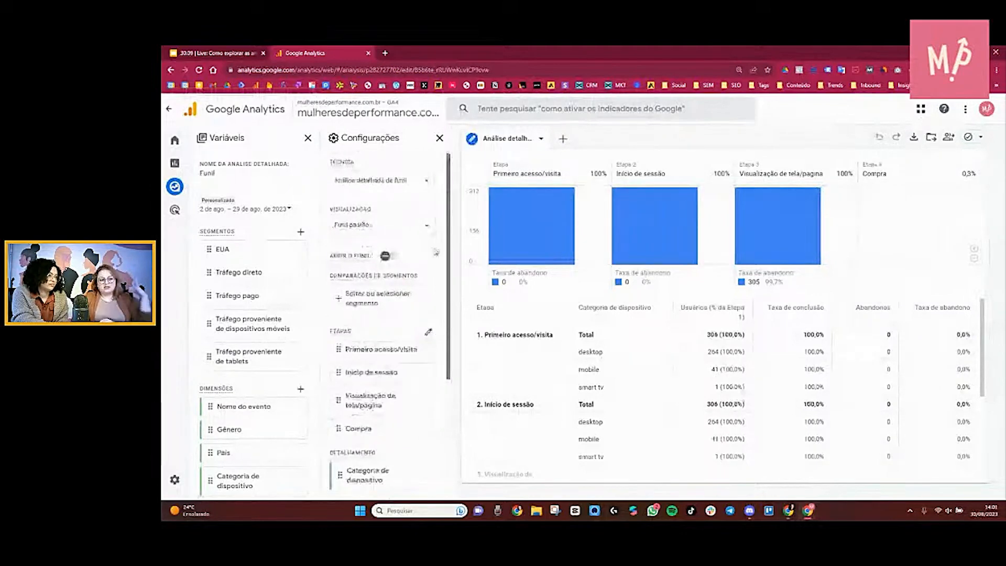
mouse_move(737, 251)
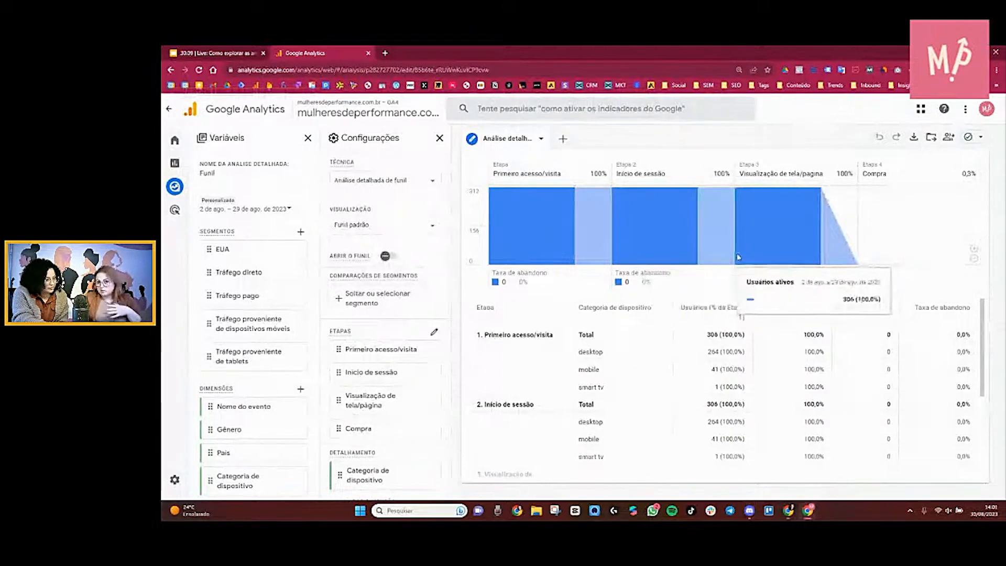
scroll(388, 360, down, 1)
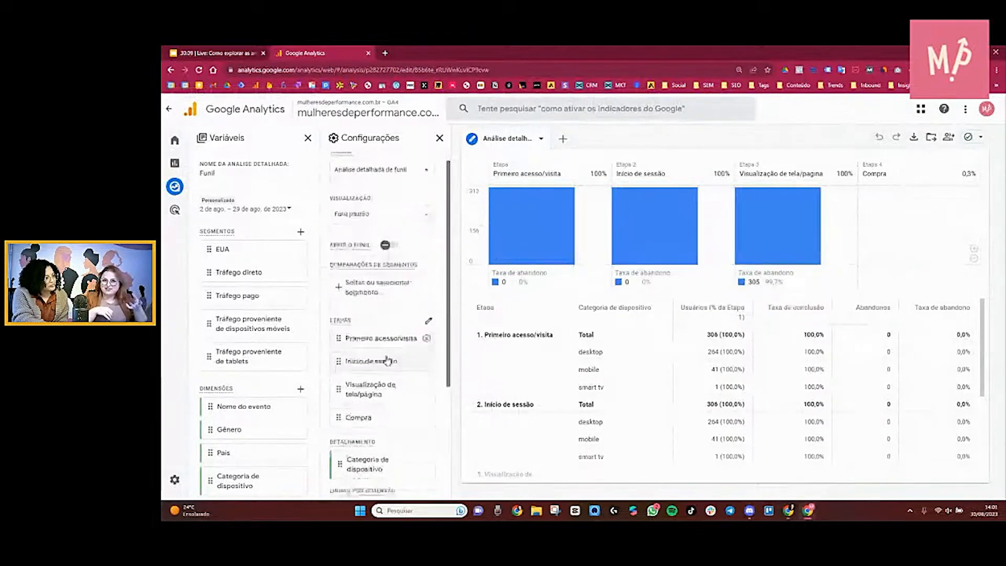
scroll(387, 360, down, 4)
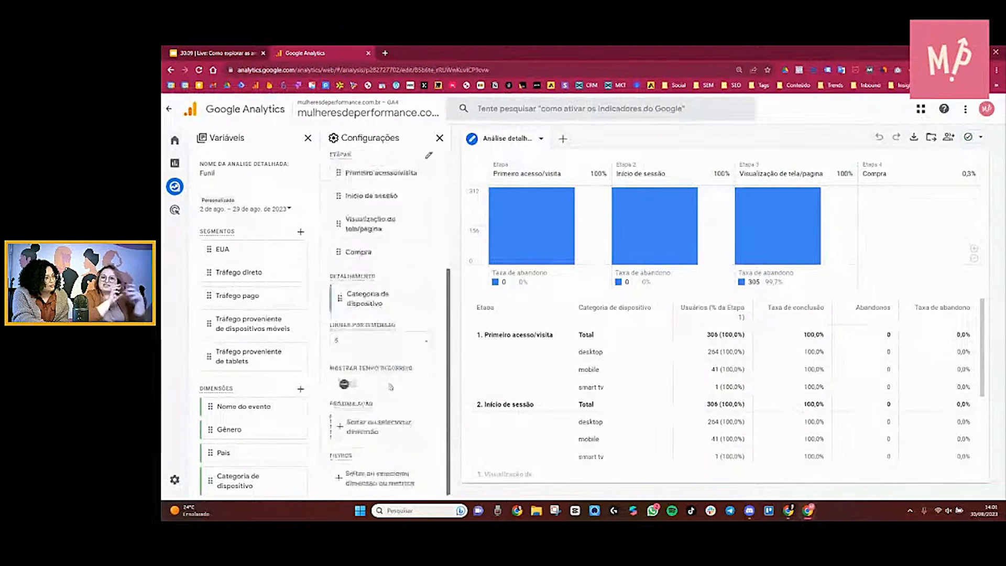
scroll(390, 386, down, 1)
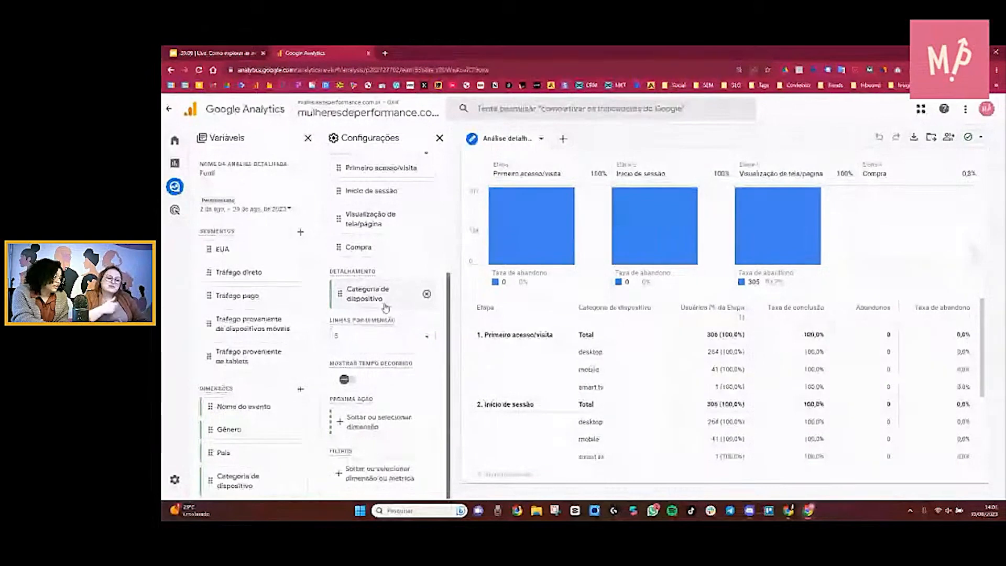
- Replace Categoria de dispositivo with Gênero as the funnel's Detalhamento dimension
scroll(380, 312, up, 2)
scroll(380, 311, up, 1)
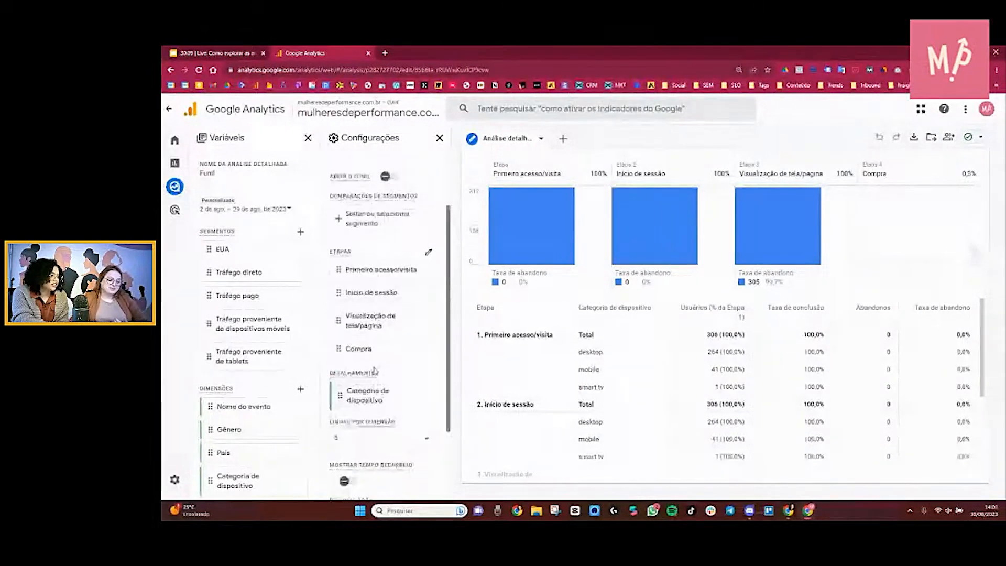
scroll(357, 389, down, 2)
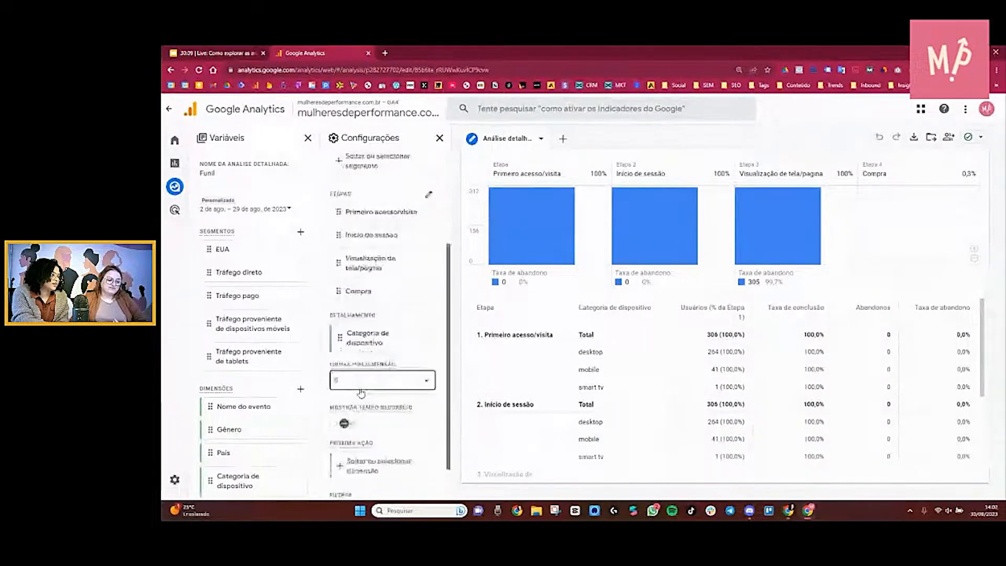
click(426, 340)
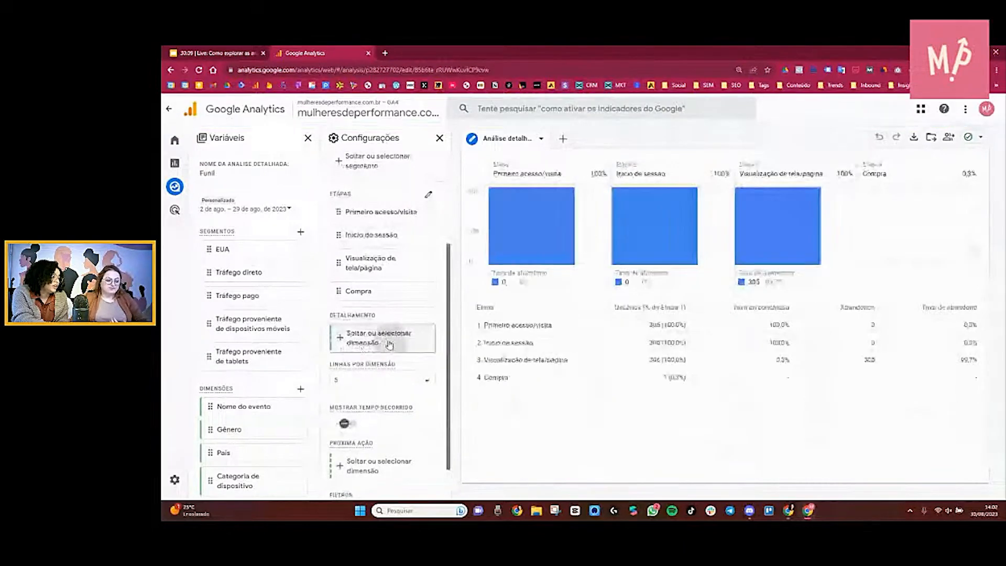
click(388, 344)
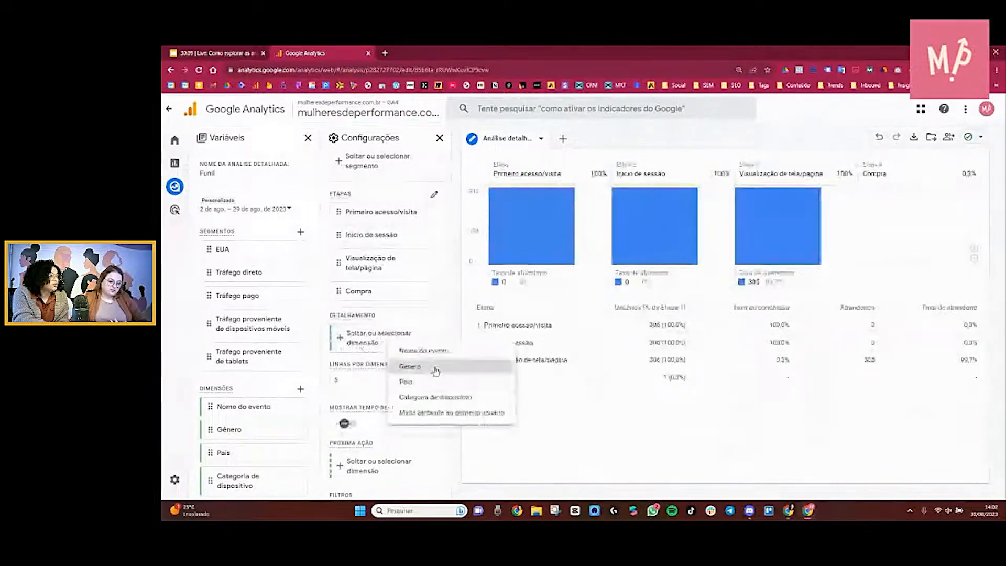
click(435, 371)
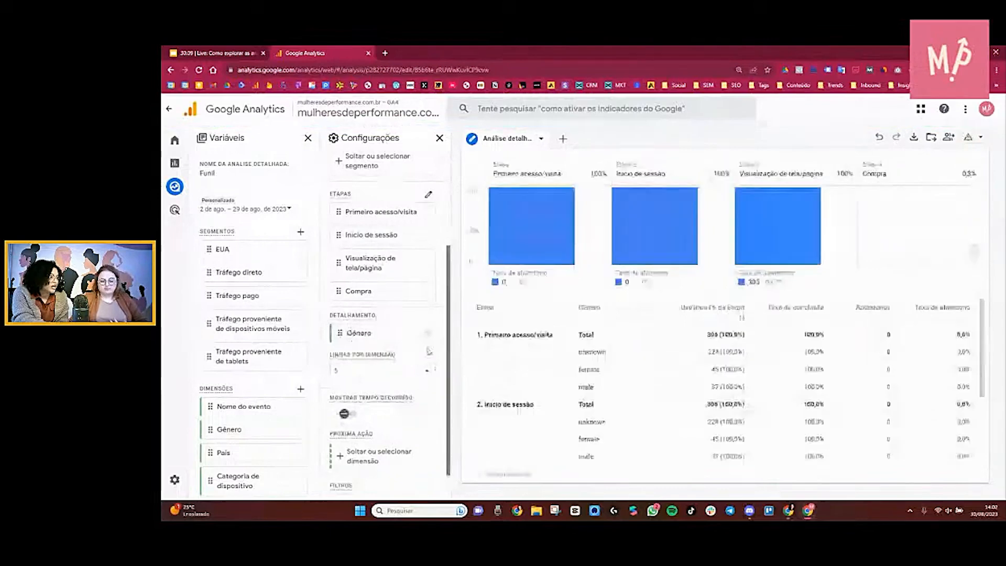
- Check the dimension choices for Próxima ação without selecting one, and enable Mostrar tempo decorrido for the funnel
scroll(385, 419, down, 1)
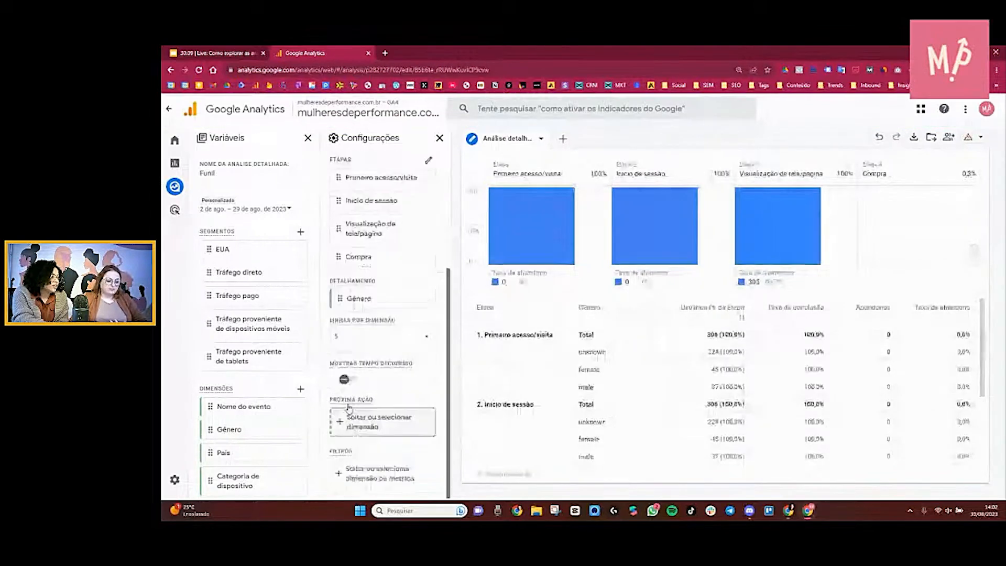
click(383, 433)
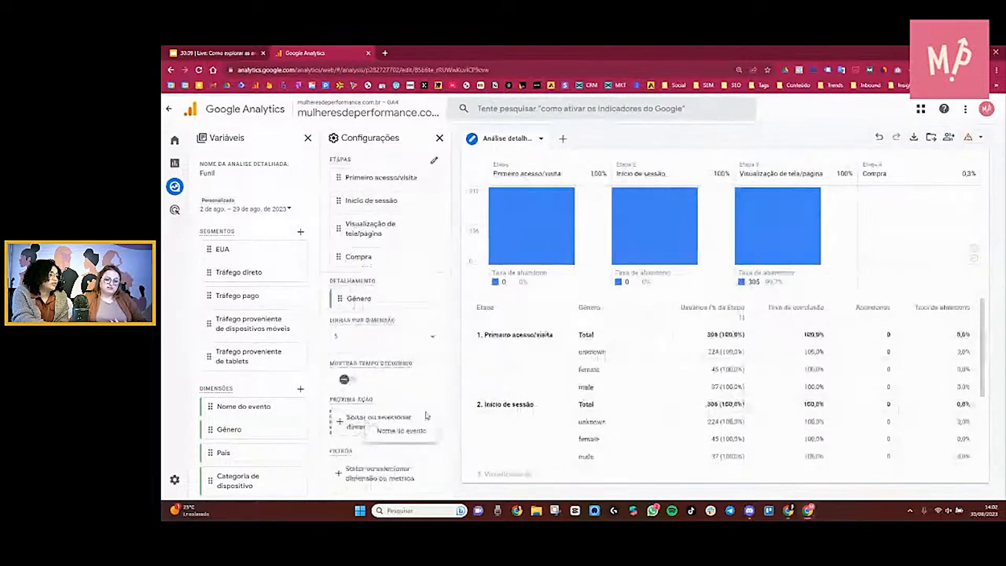
drag(427, 416, 423, 397)
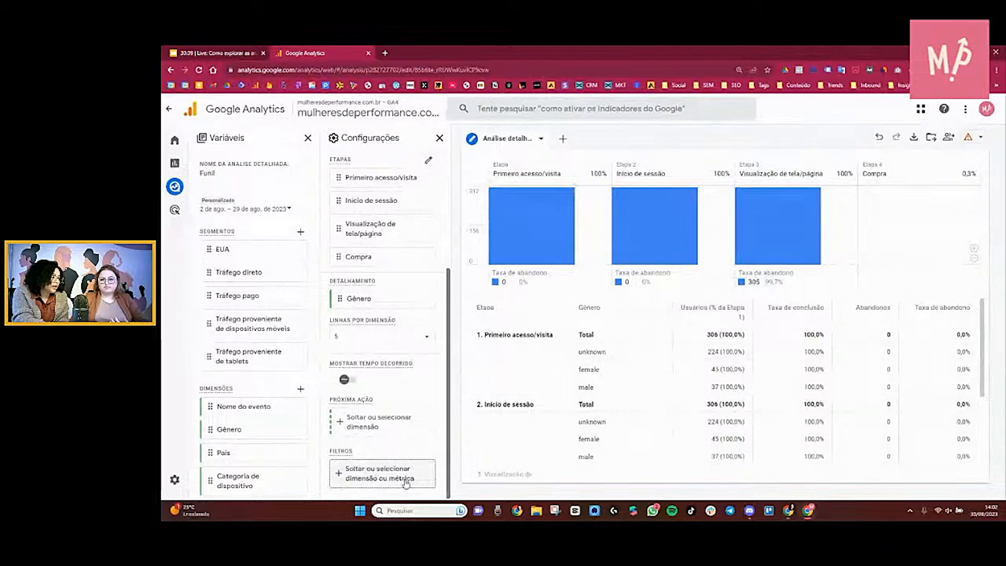
scroll(396, 446, up, 1)
click(347, 423)
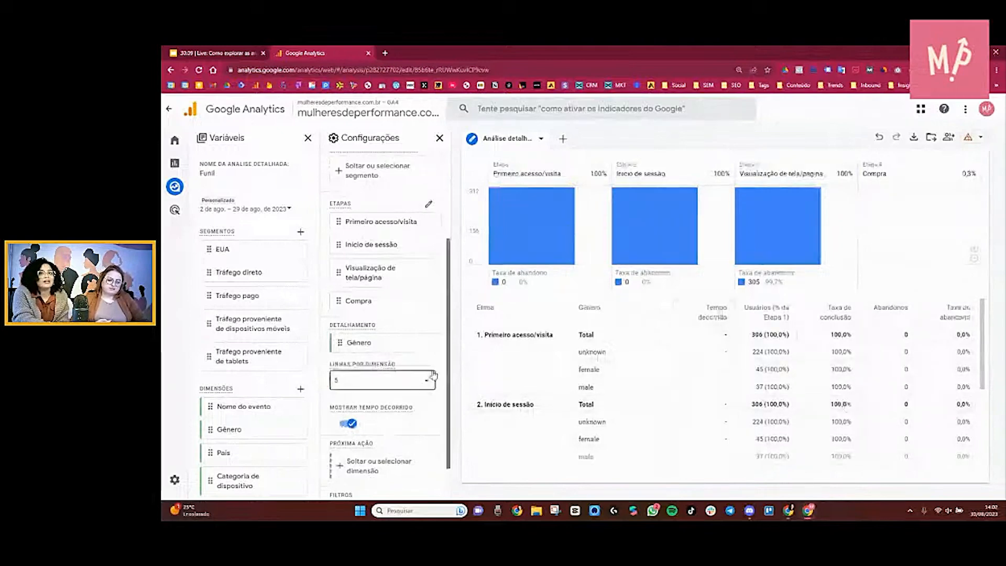
- Enable Abrir o funil so users can enter the funnel at any step, and review the updated funnel
scroll(438, 372, up, 3)
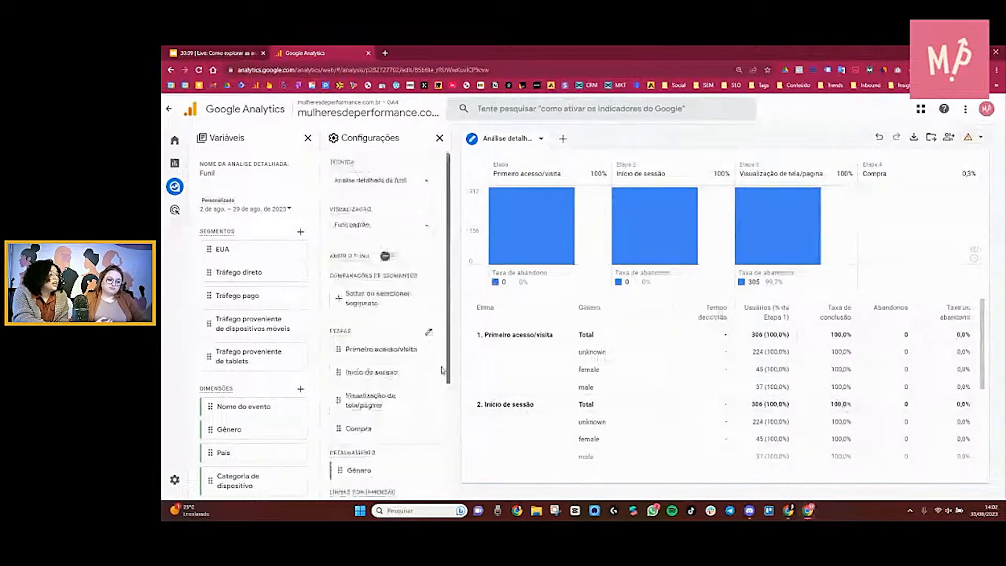
click(388, 256)
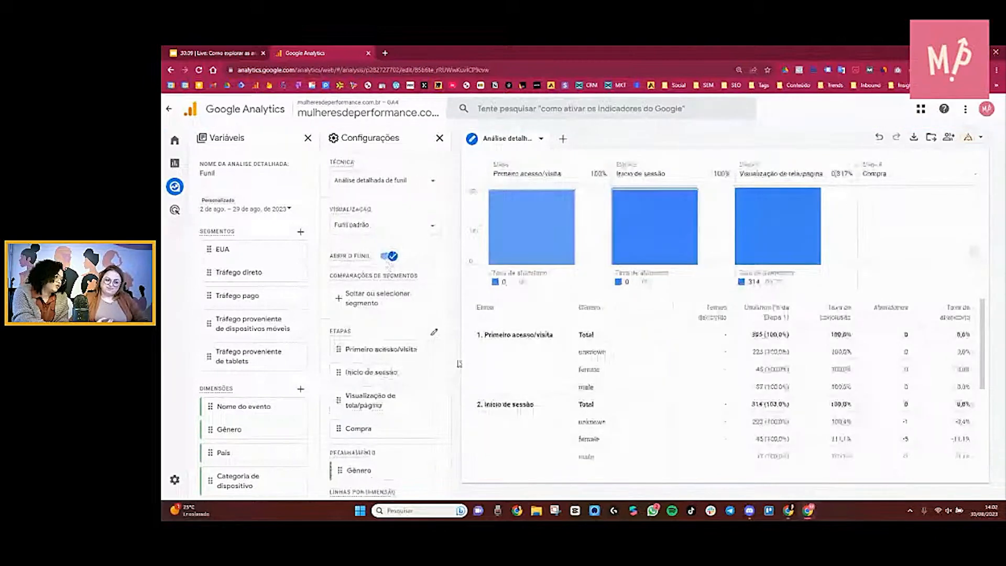
scroll(435, 330, down, 2)
scroll(435, 331, up, 2)
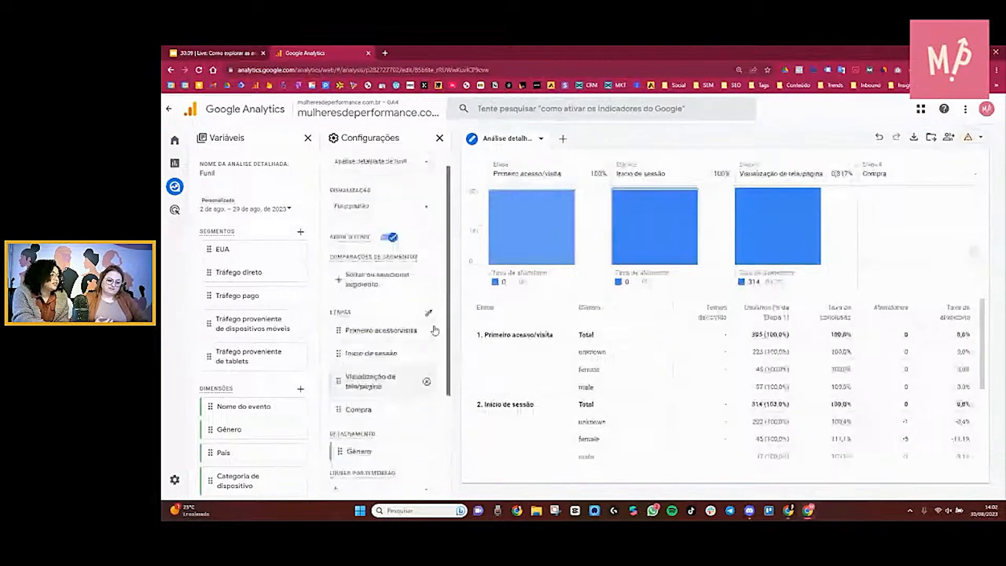
scroll(435, 330, up, 1)
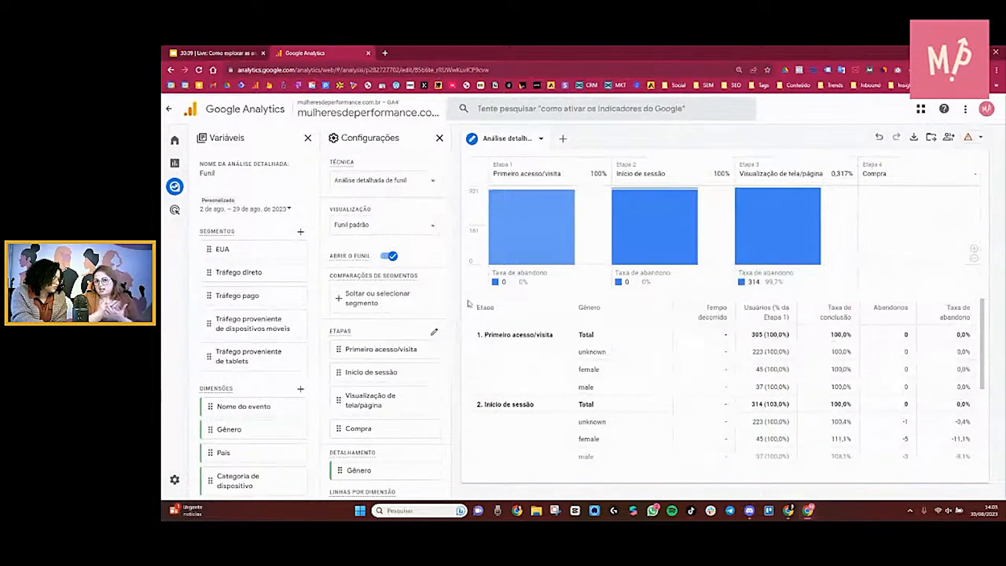
mouse_move(510, 221)
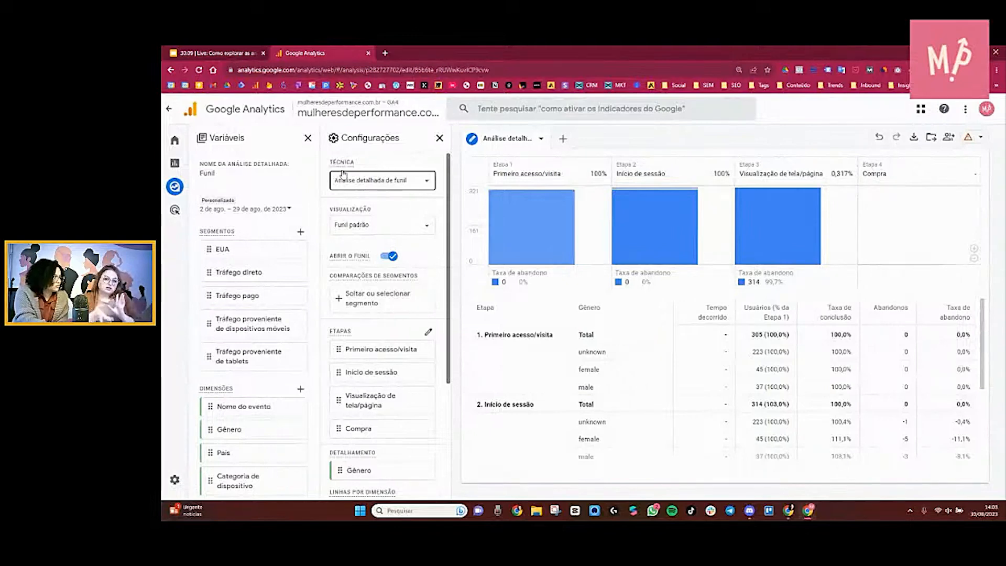
- Look over the available exploration techniques and add an Análise detalhada de caminho tab to the Funil exploration
click(389, 187)
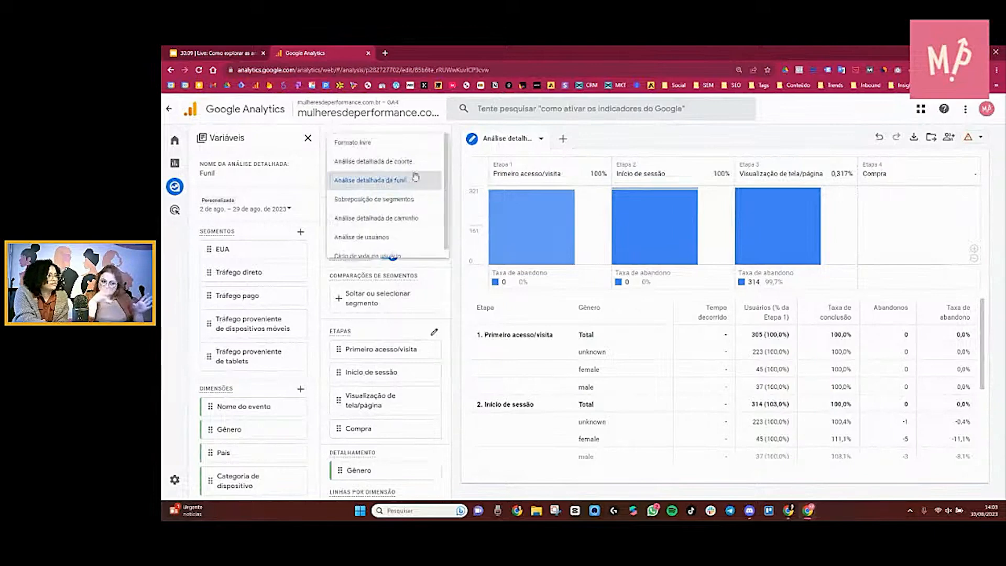
click(457, 174)
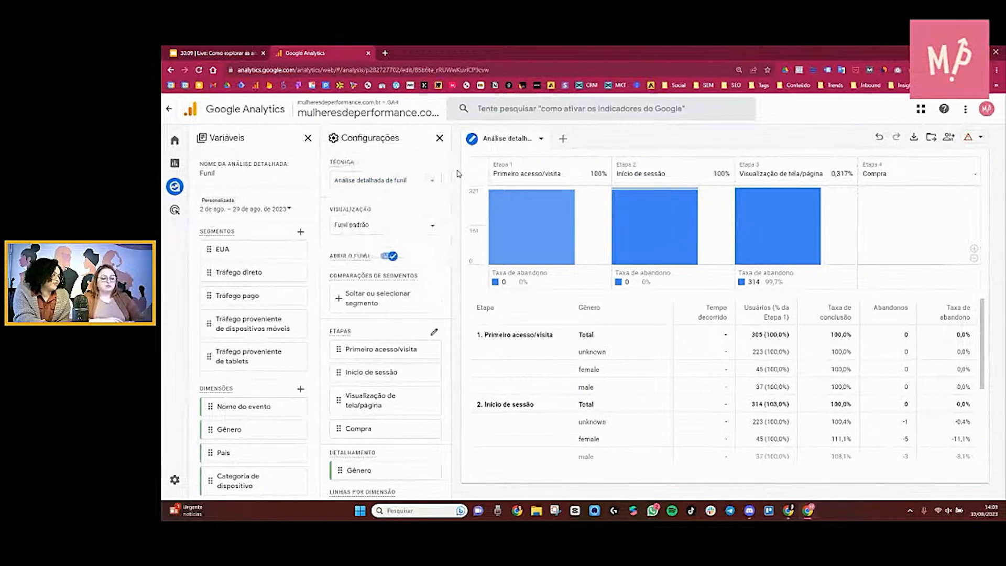
click(563, 138)
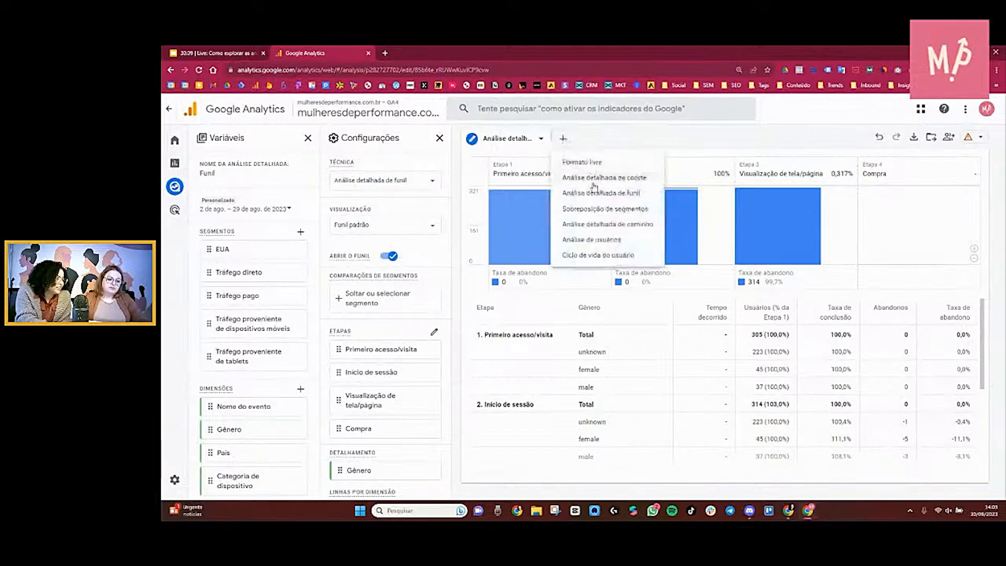
click(610, 223)
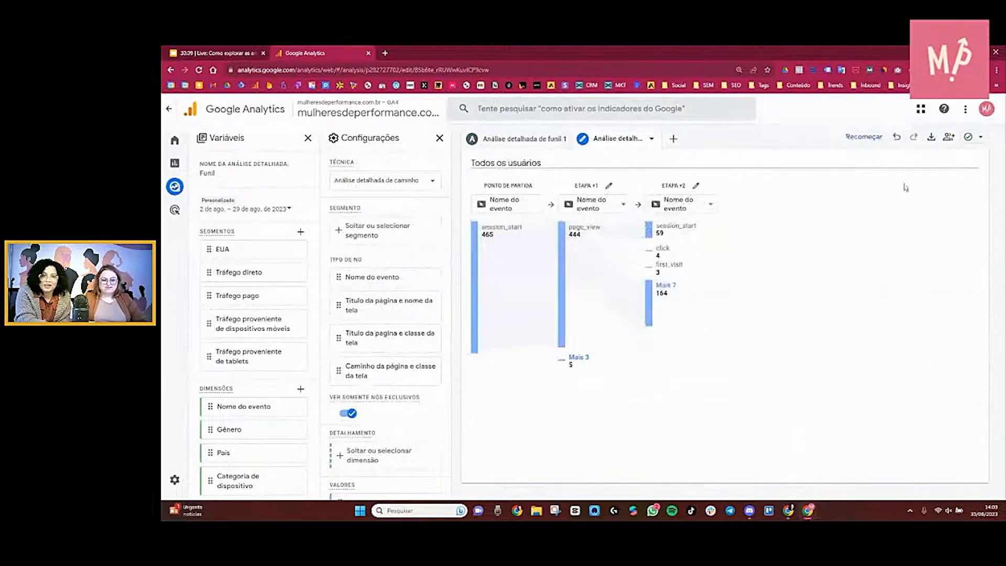
- Restart the path analysis and set its Ponto final to Nome do evento with the agradecimento_baixou… event
click(863, 137)
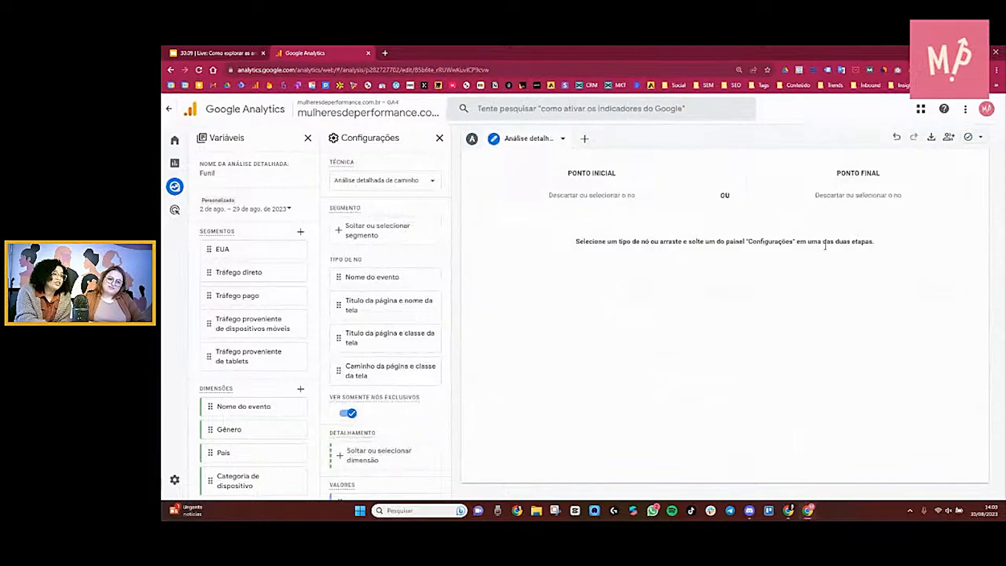
click(903, 202)
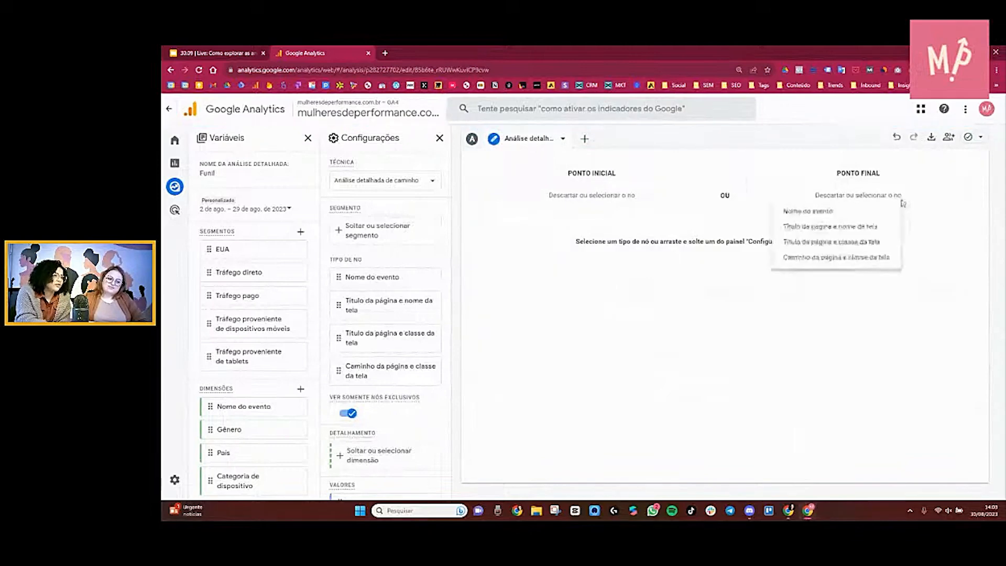
click(866, 213)
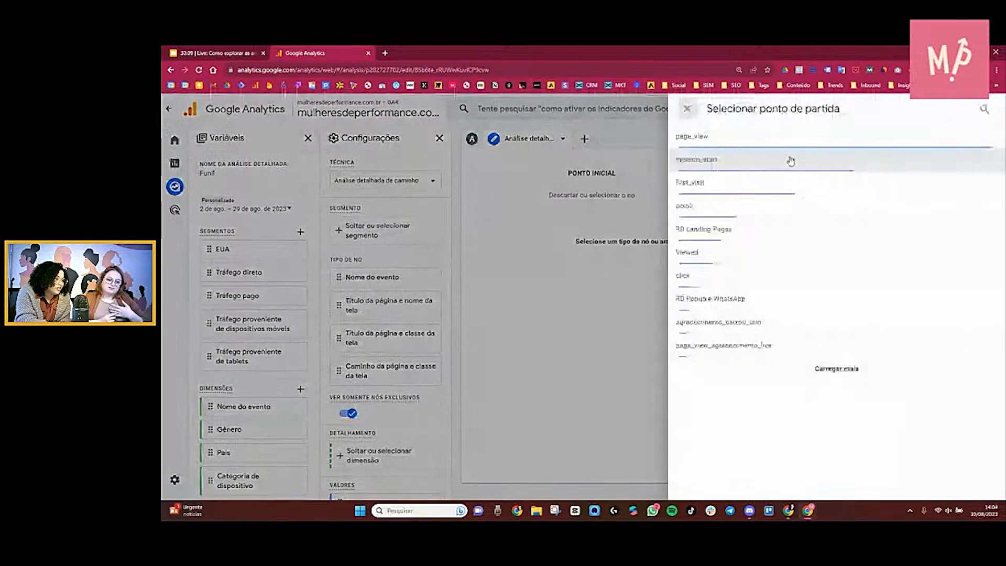
click(763, 321)
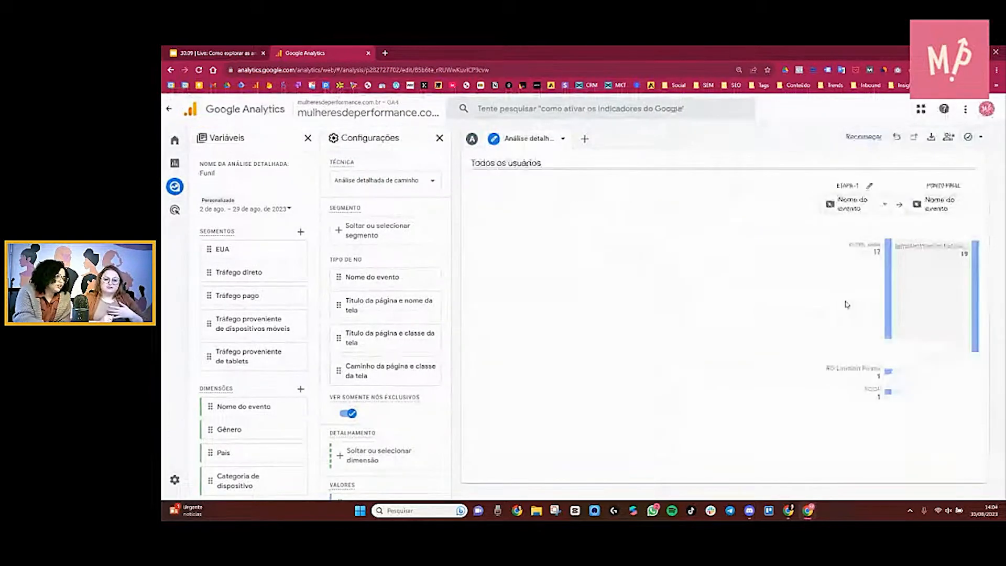
mouse_move(973, 225)
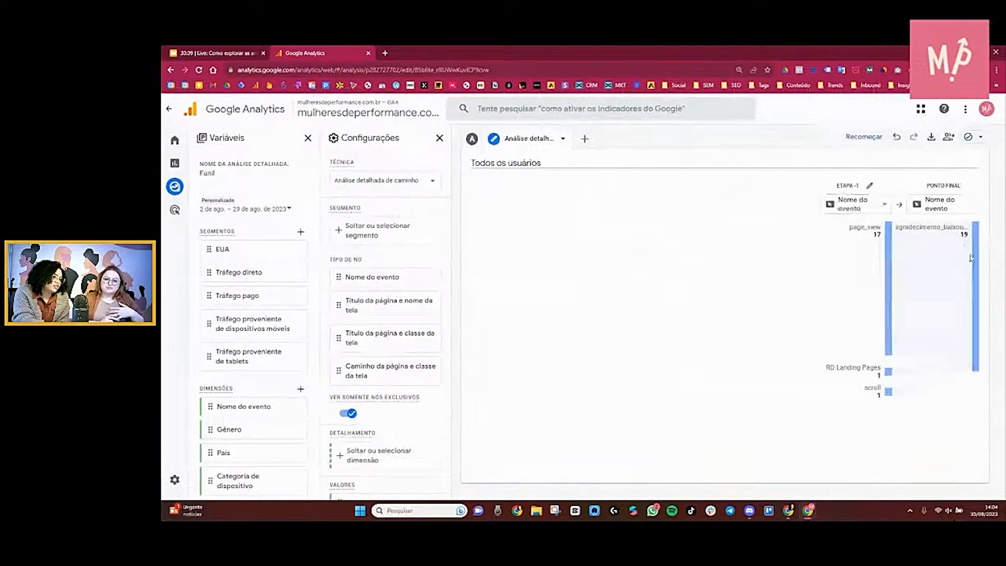
- Set ETAPA -1 to Título da página e nome da tela and expand its Agradecimento - Planil… page to show the preceding step
mouse_move(967, 254)
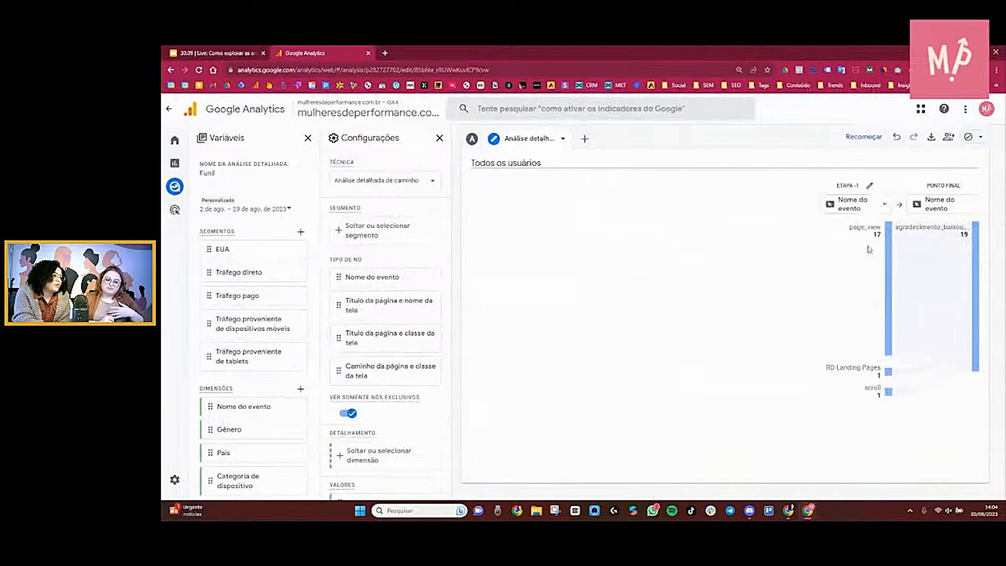
click(855, 206)
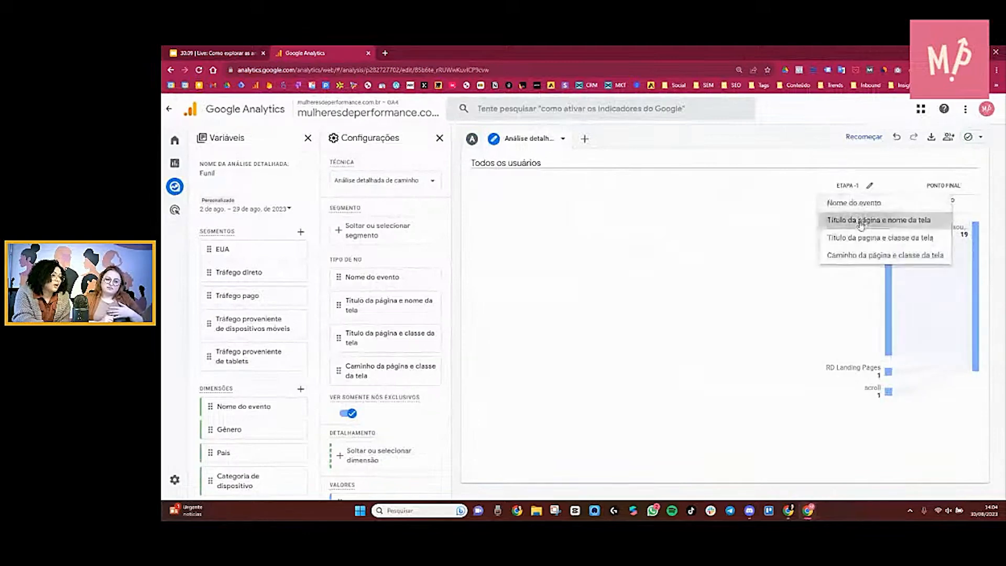
click(859, 220)
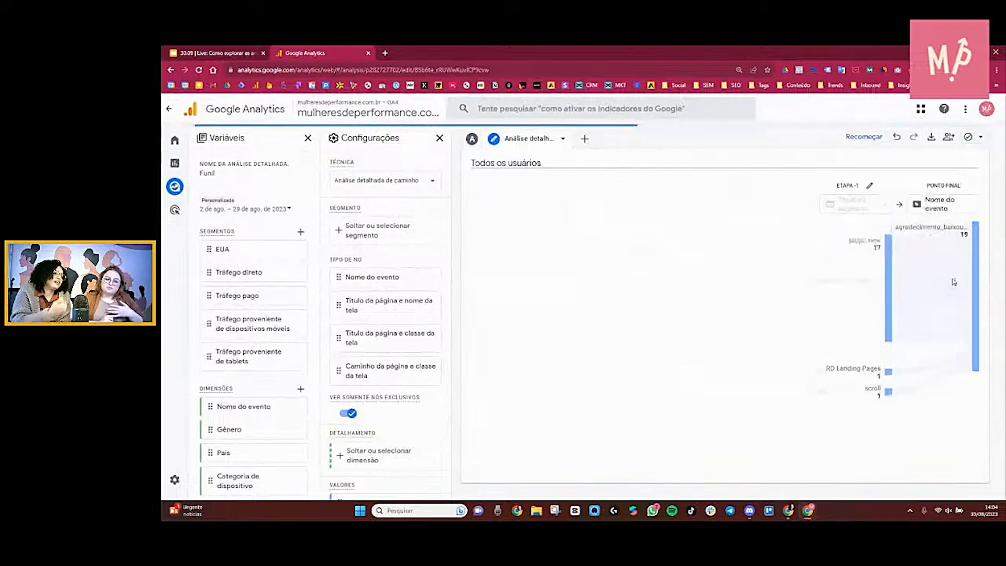
mouse_move(885, 252)
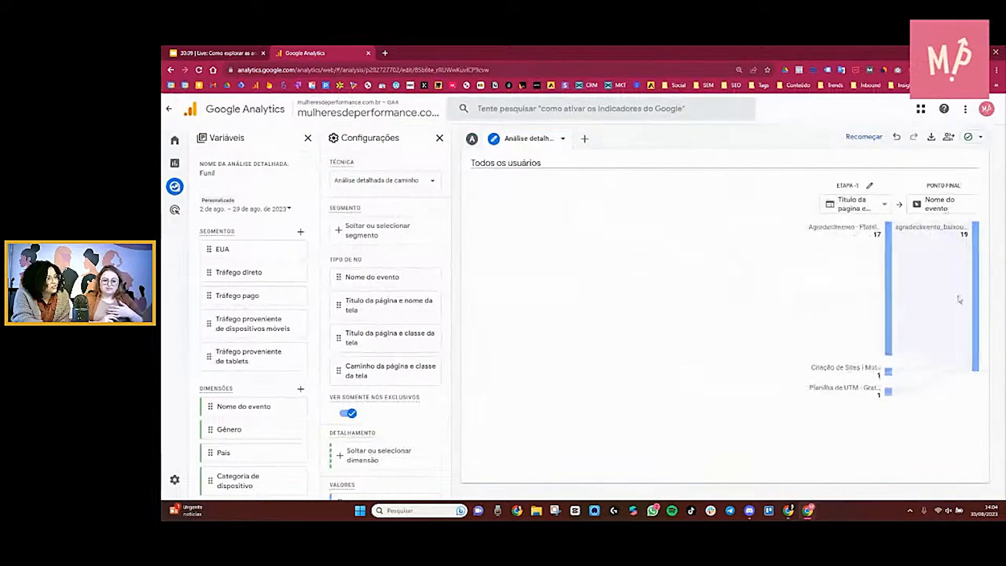
click(892, 267)
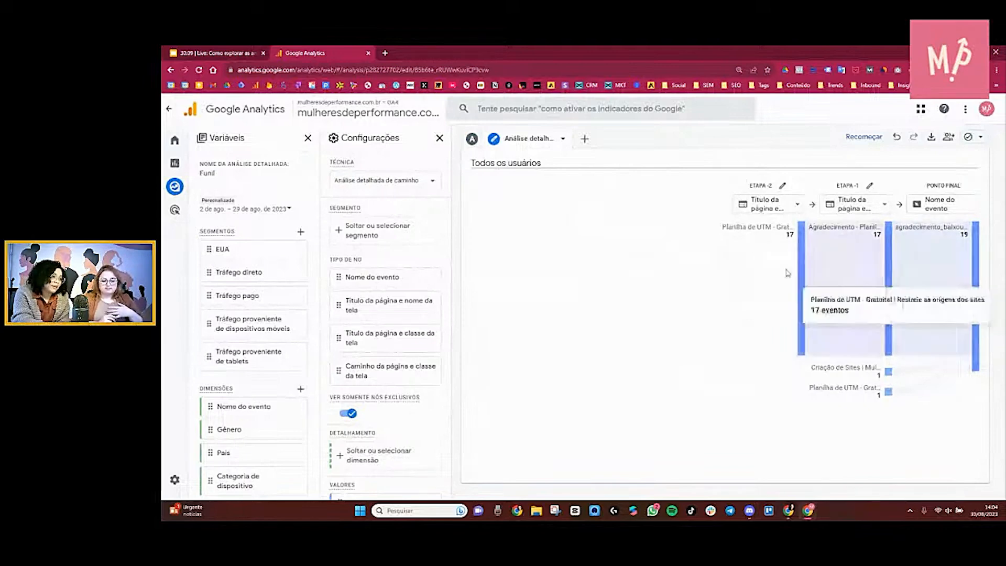
- Expand the Criação de Sites page in ETAPA -1, examine the pages leading to the end event, and check the node type choices for that step
click(800, 281)
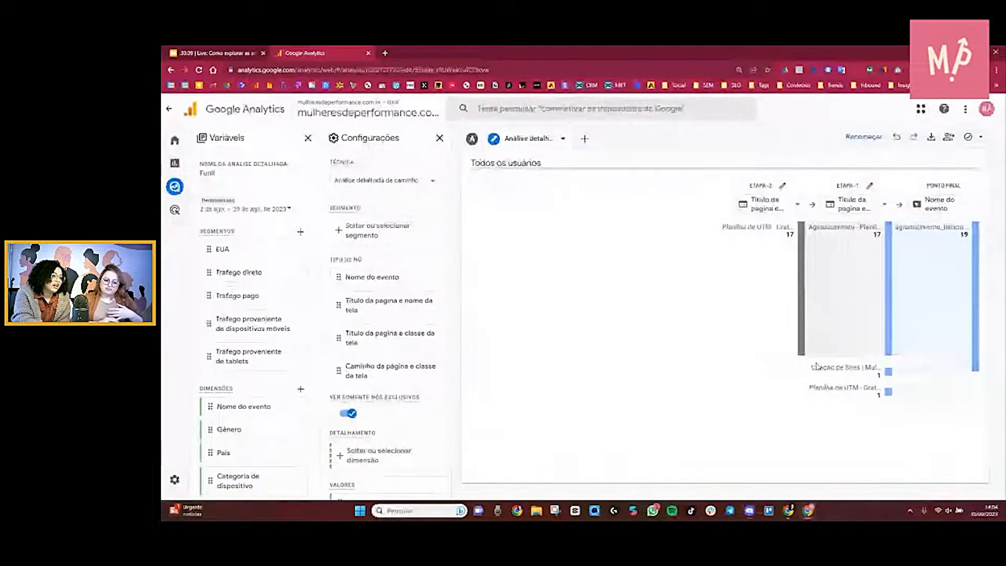
mouse_move(892, 379)
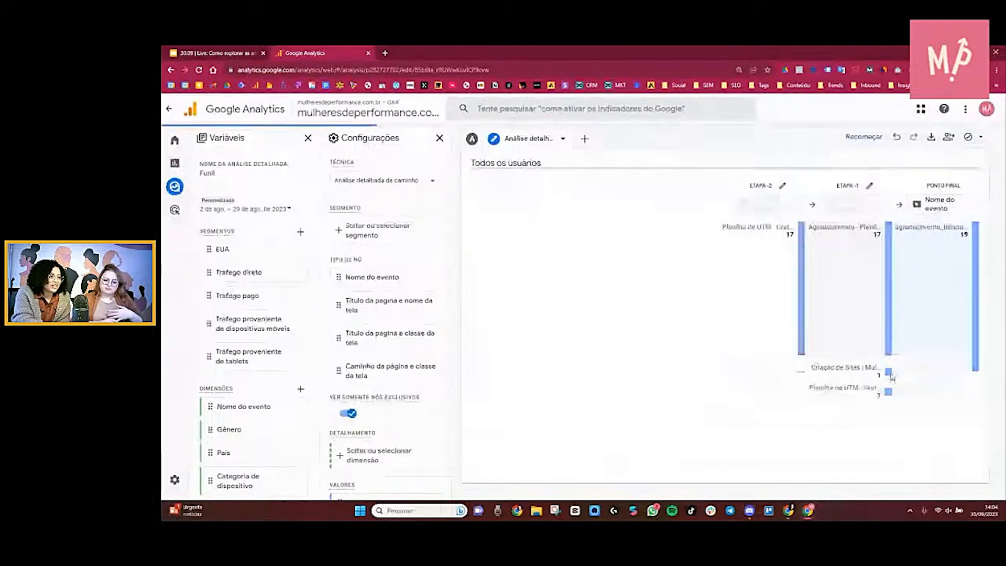
click(825, 375)
mouse_move(781, 374)
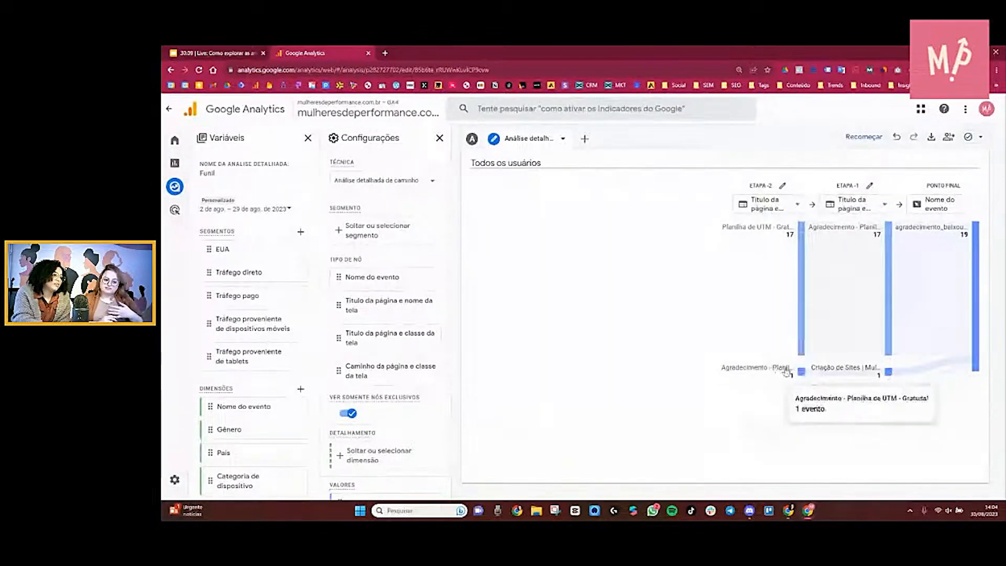
mouse_move(885, 374)
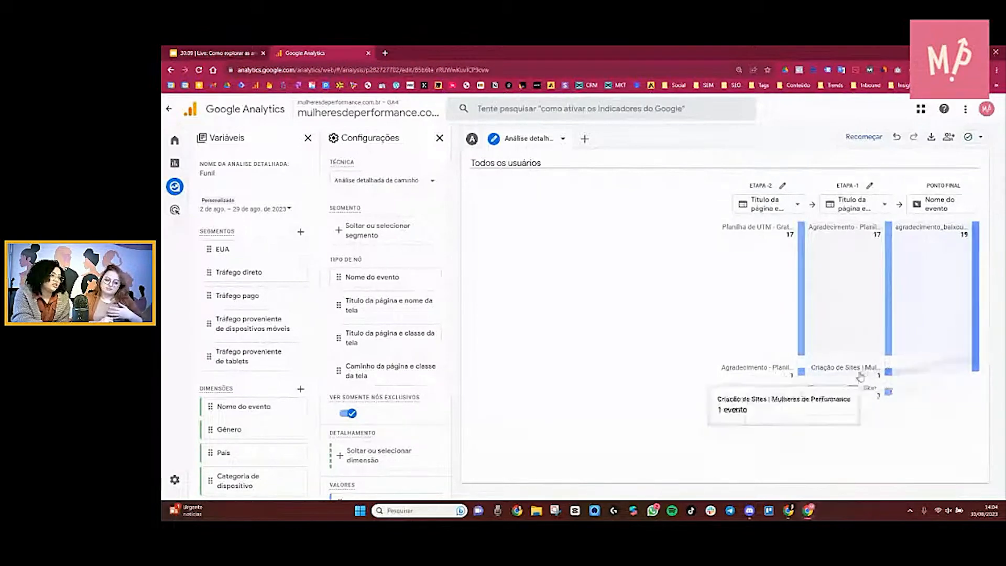
mouse_move(960, 249)
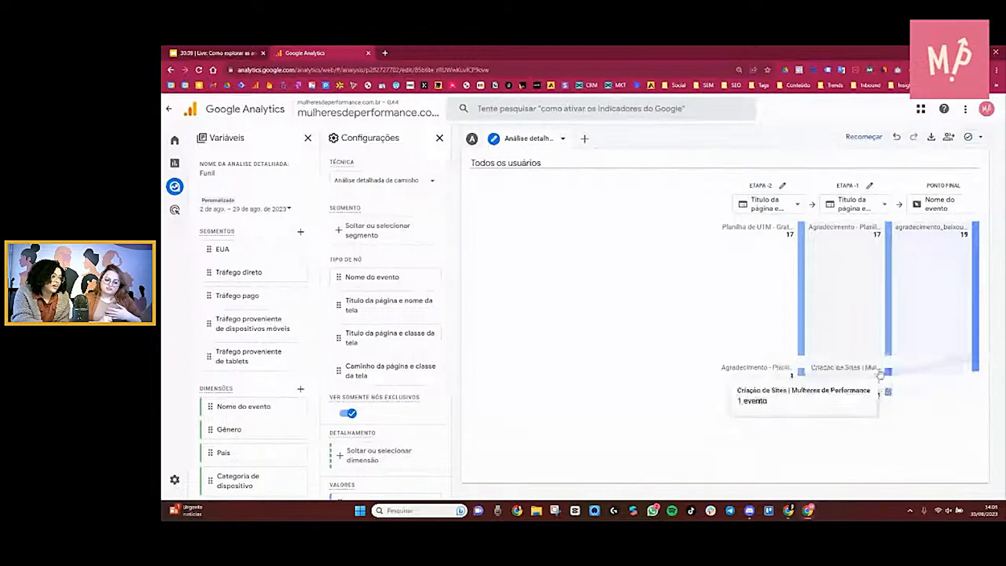
mouse_move(887, 402)
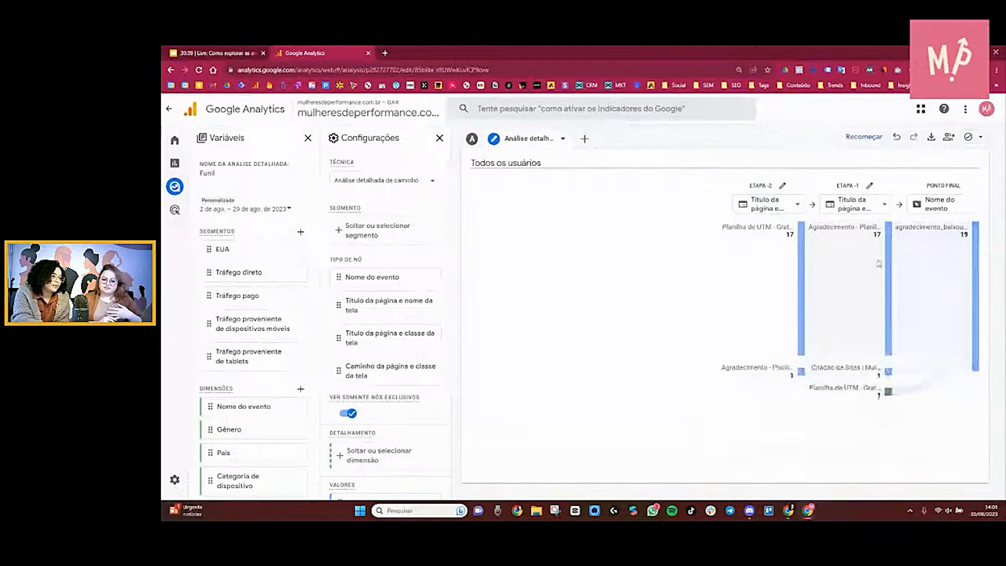
click(880, 206)
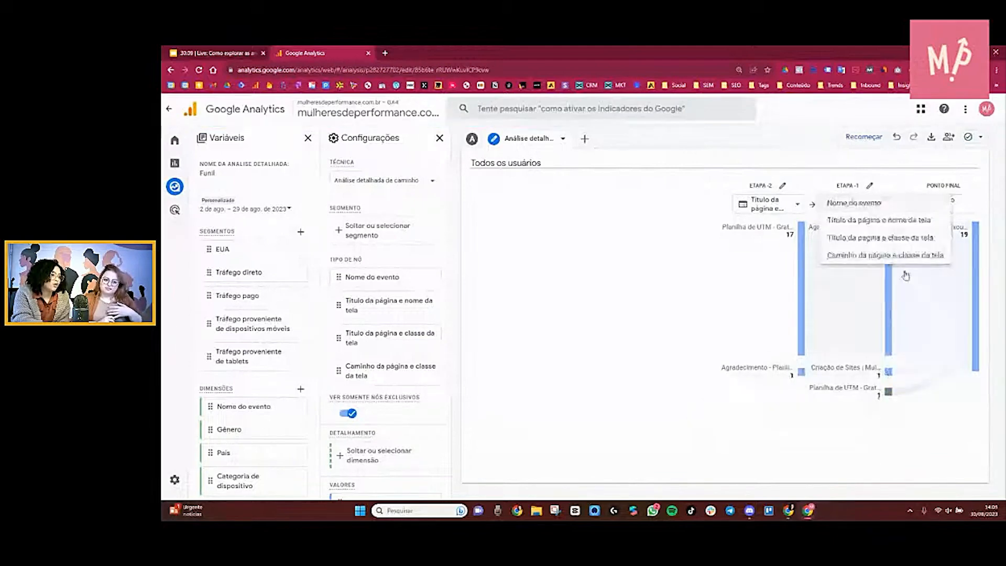
click(907, 254)
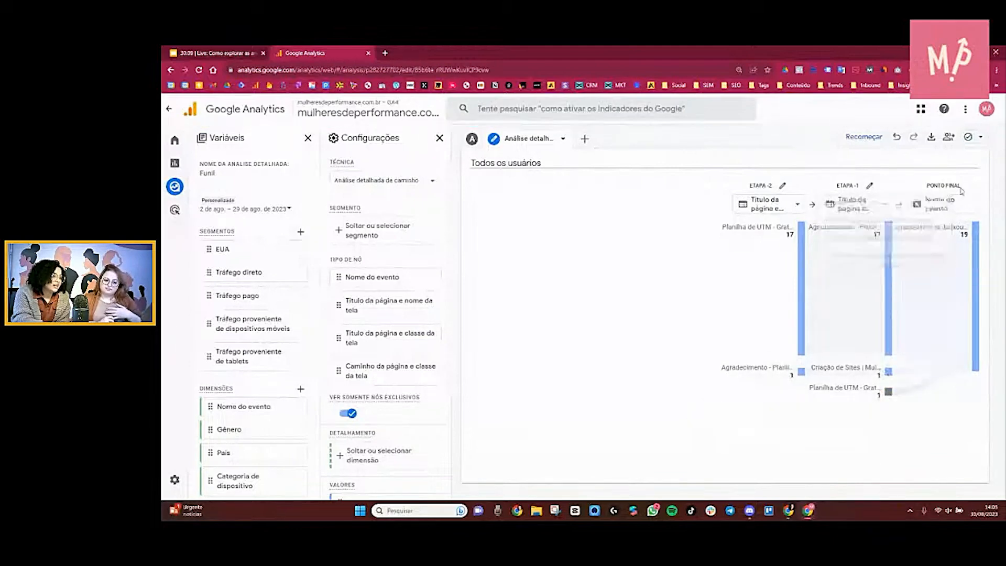
- Restart the path analysis with Título da página e nome da tela as Ponto inicial, starting from Criação de Sites | Mulheres de Performance
click(864, 137)
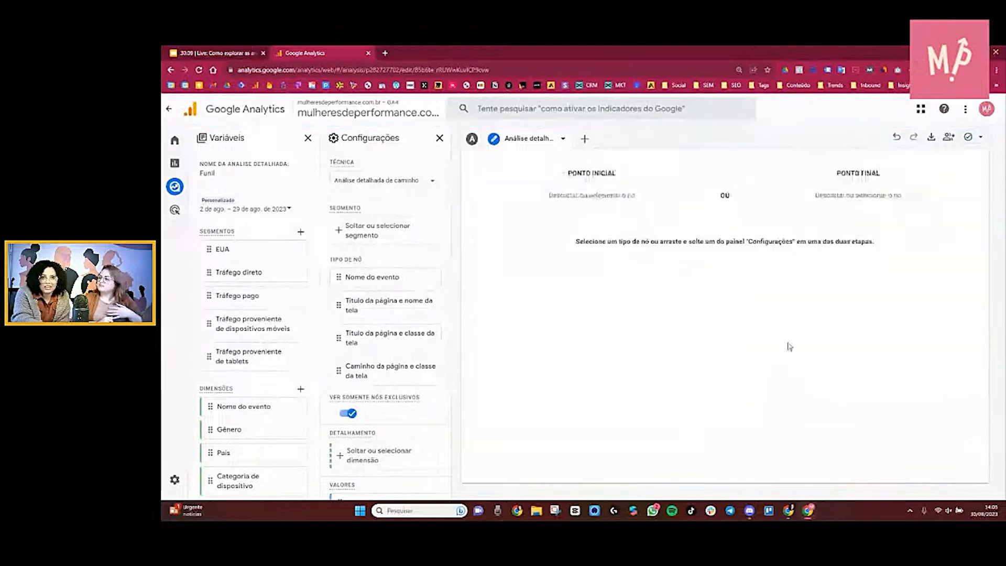
click(588, 193)
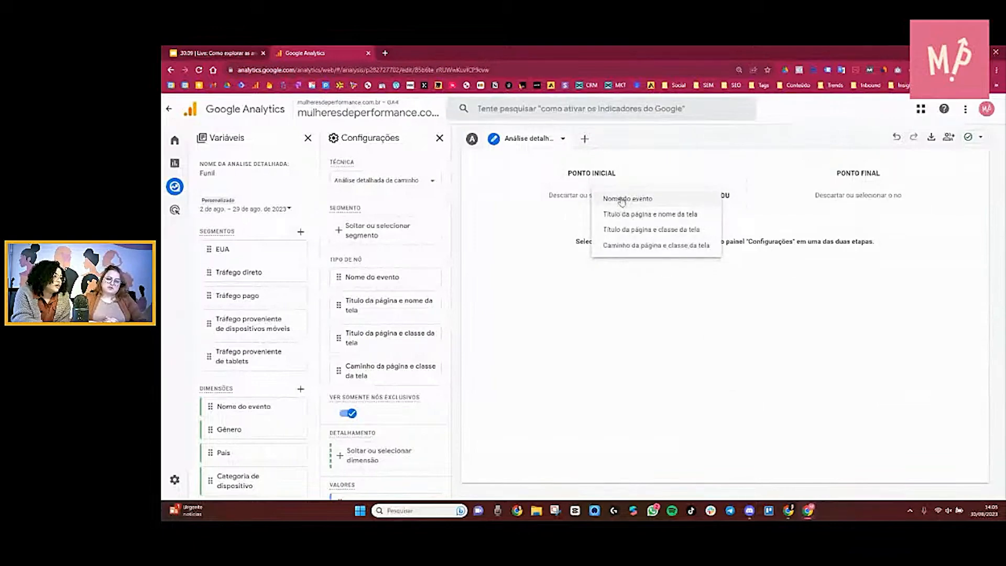
click(644, 216)
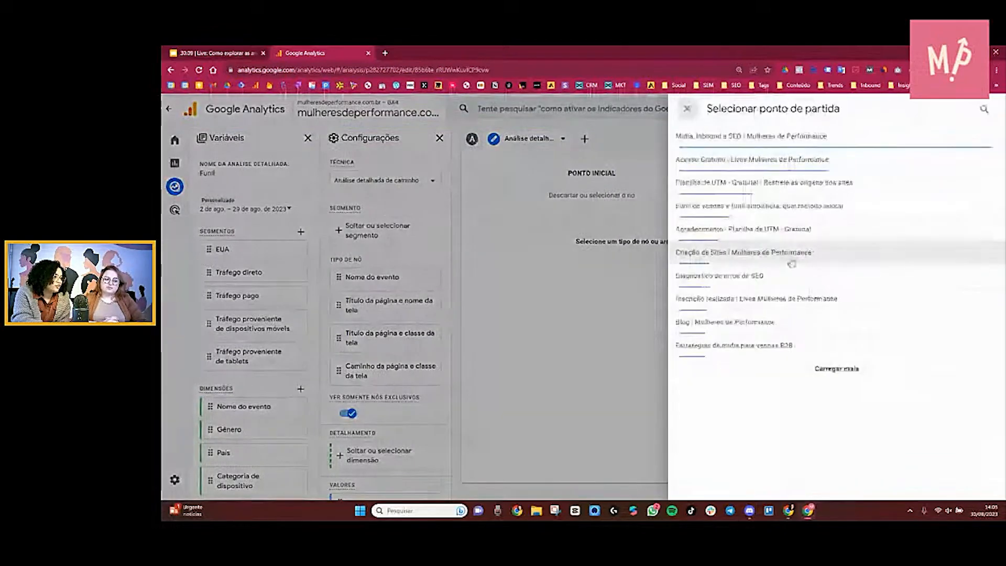
click(778, 258)
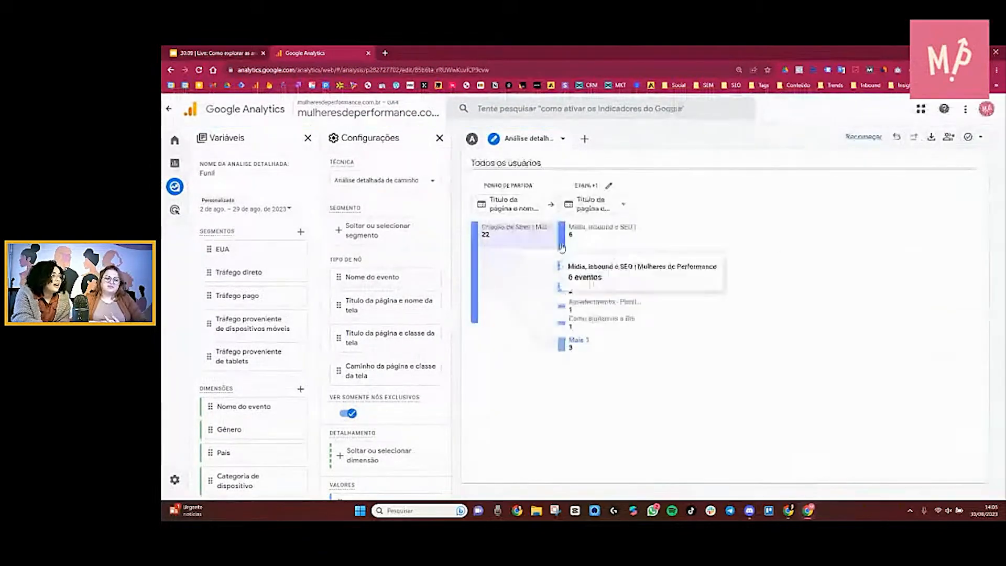
- Expand the Mídia, Inbound e SEO page in ETAPA +1 to show the following pages, and look over the path analysis settings
mouse_move(560, 246)
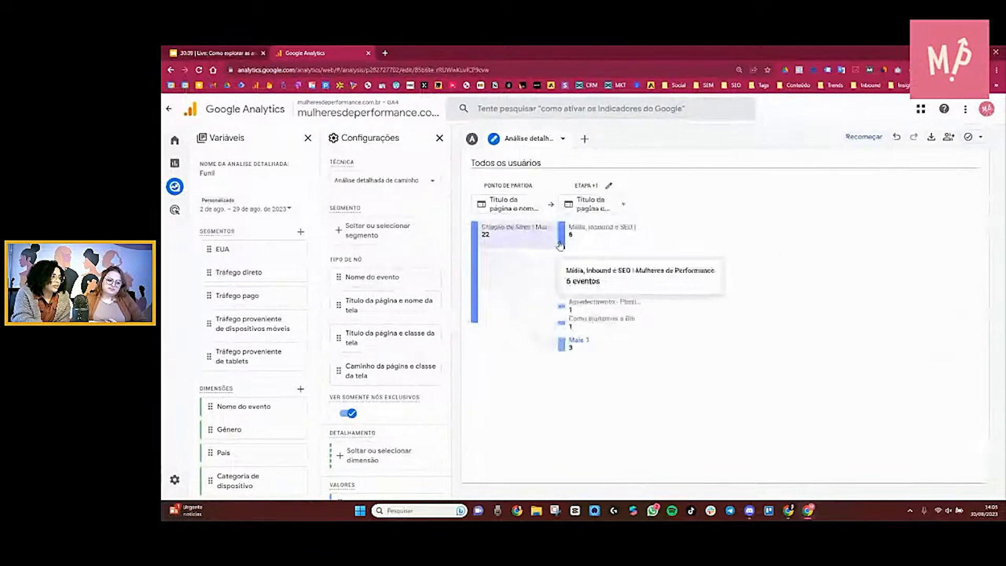
mouse_move(566, 305)
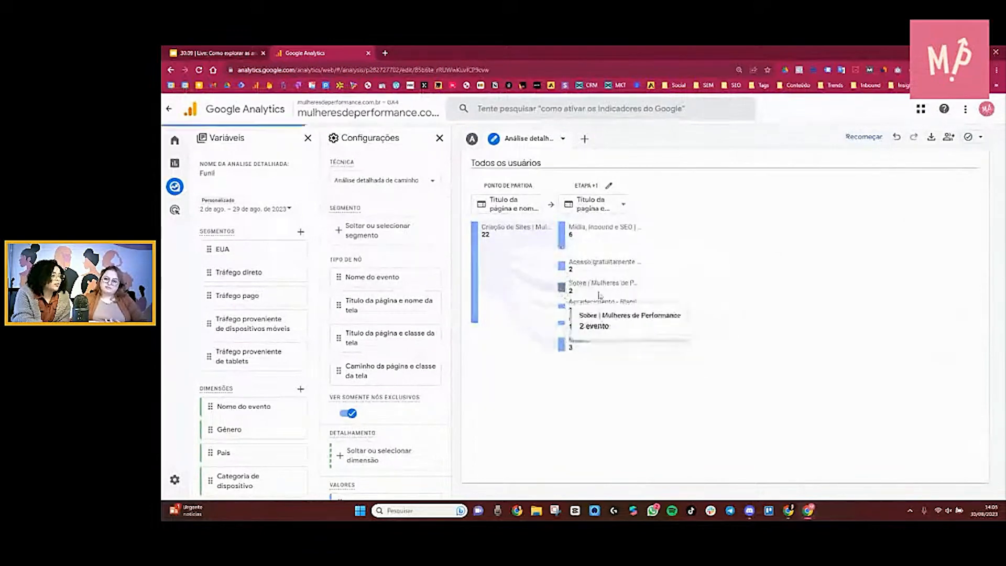
click(562, 287)
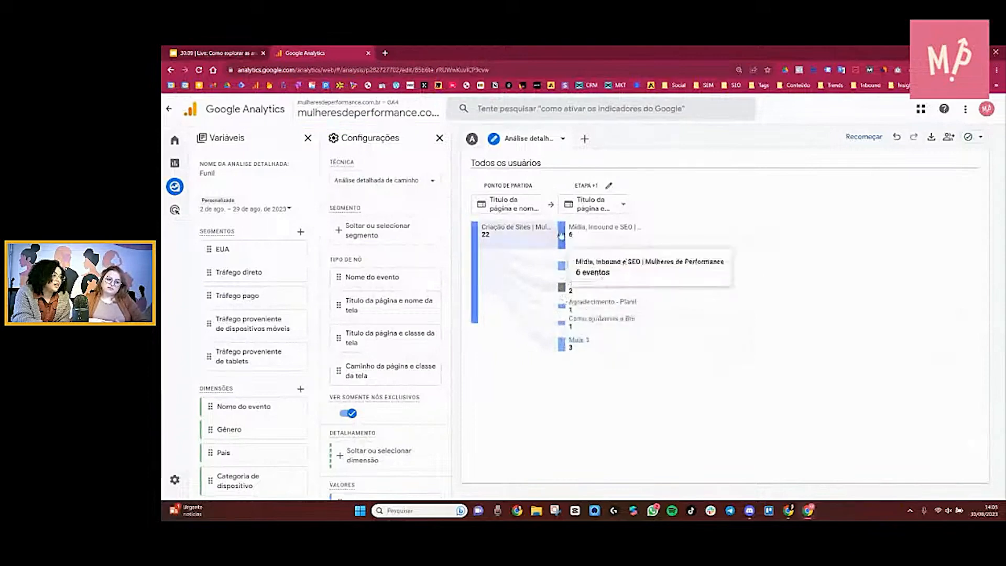
click(576, 233)
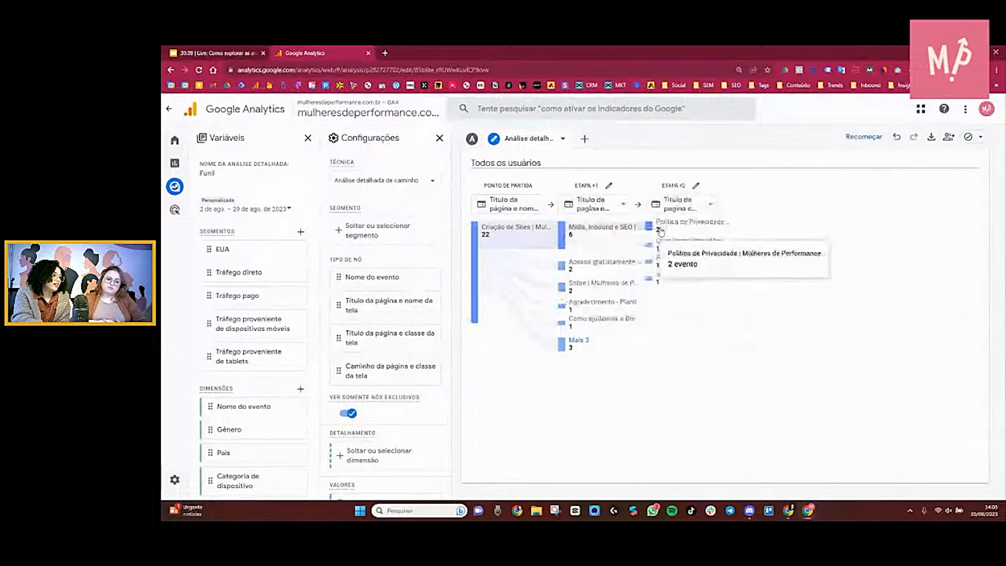
mouse_move(674, 258)
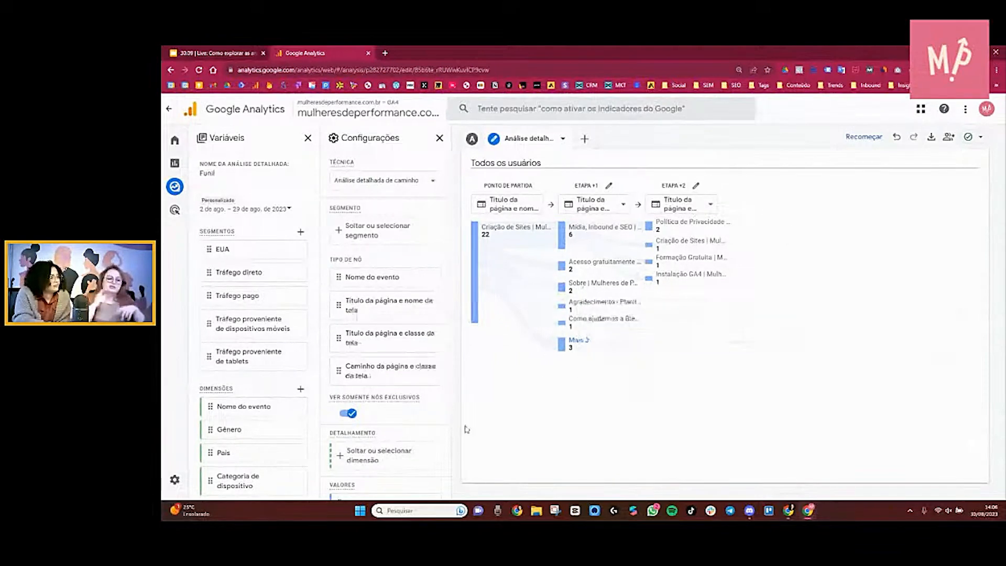
scroll(446, 399, down, 3)
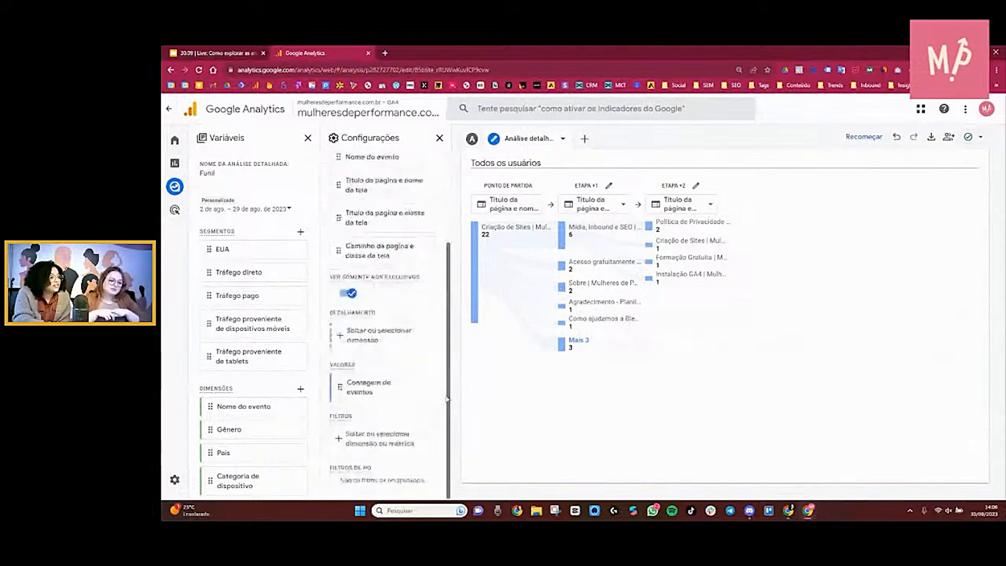
scroll(448, 403, up, 3)
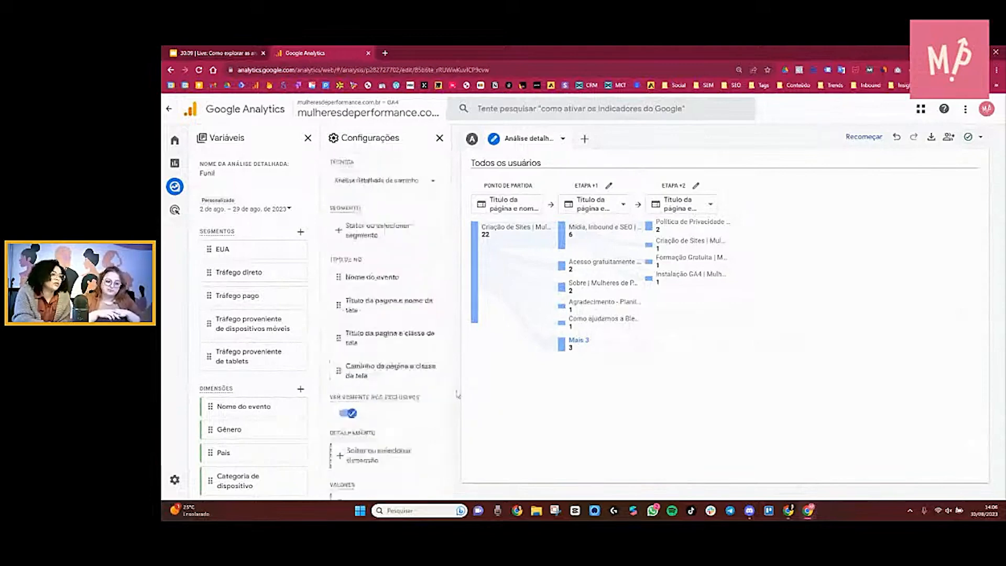
scroll(398, 420, down, 3)
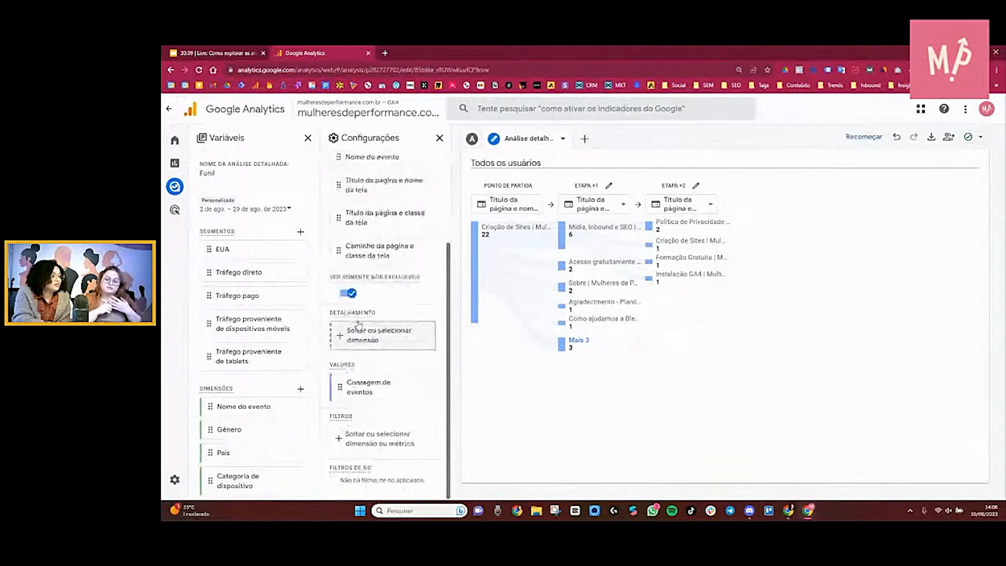
scroll(393, 456, up, 3)
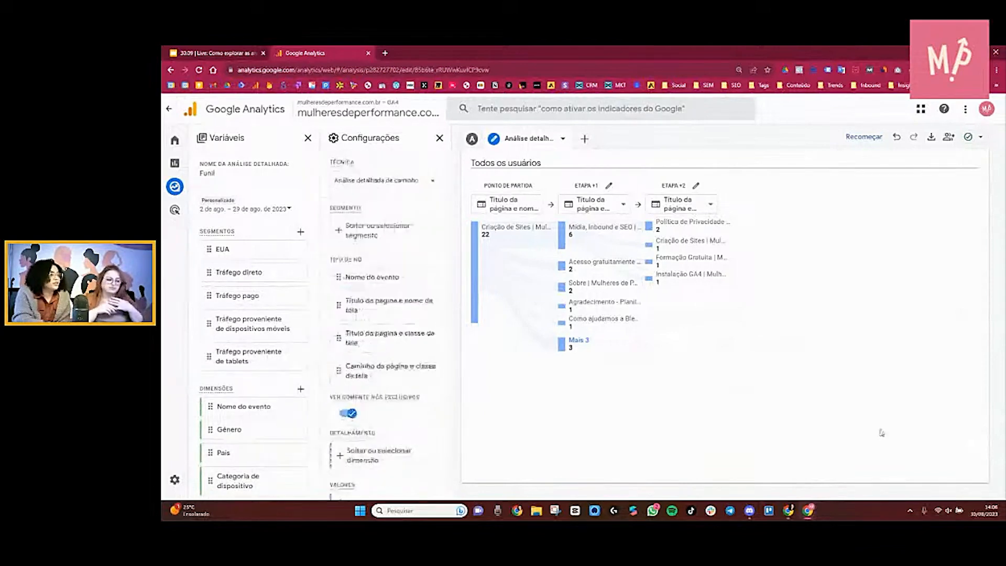
- Add a Sobreposição de segmentos tab to the exploration and include the Tráfego direto segment in its comparison
click(583, 139)
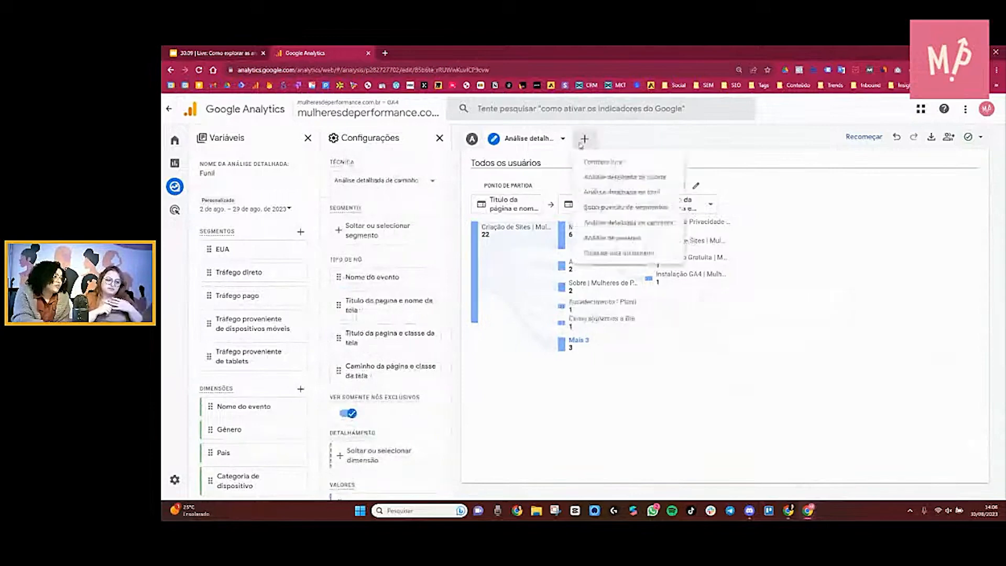
click(632, 211)
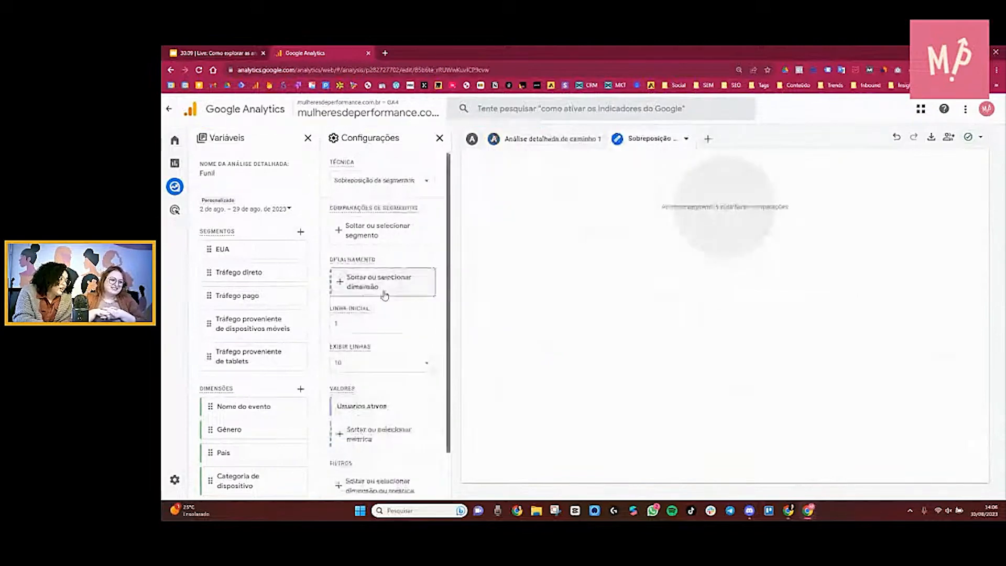
click(410, 238)
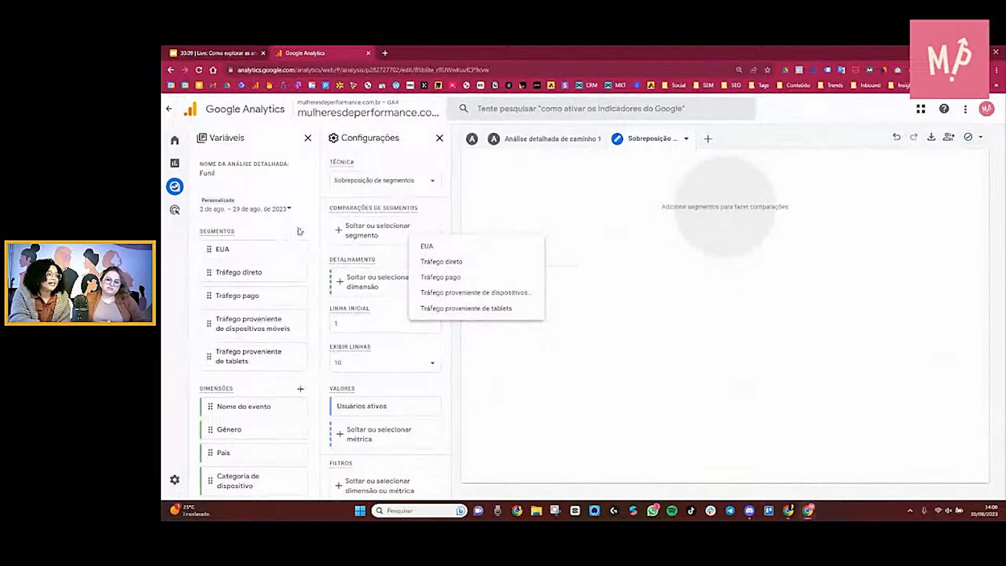
click(460, 263)
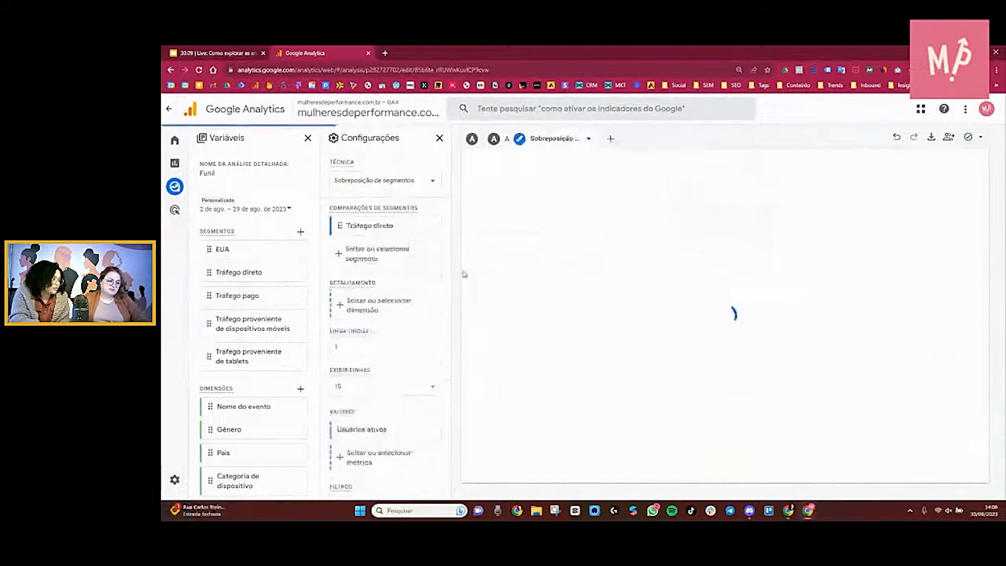
click(419, 261)
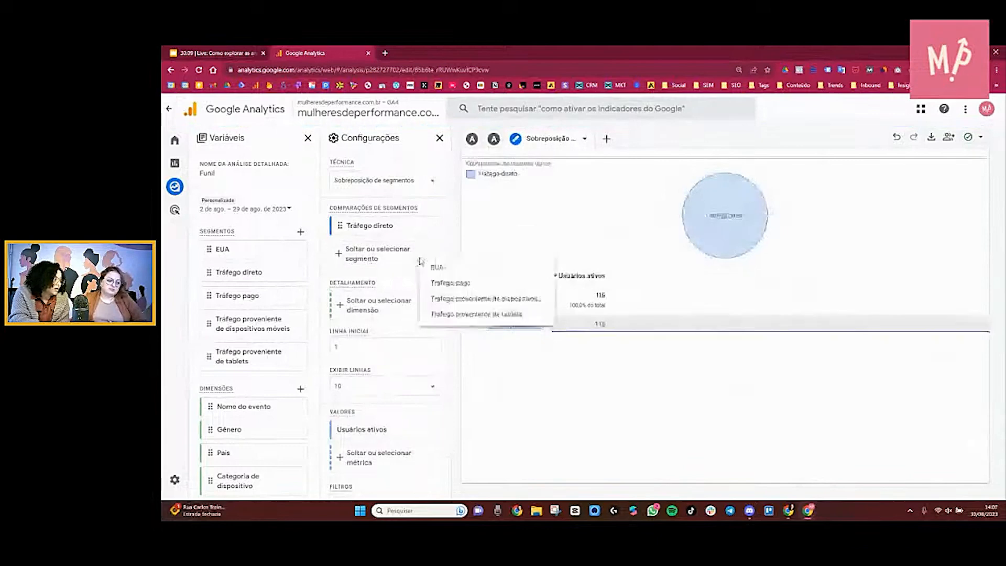
click(442, 314)
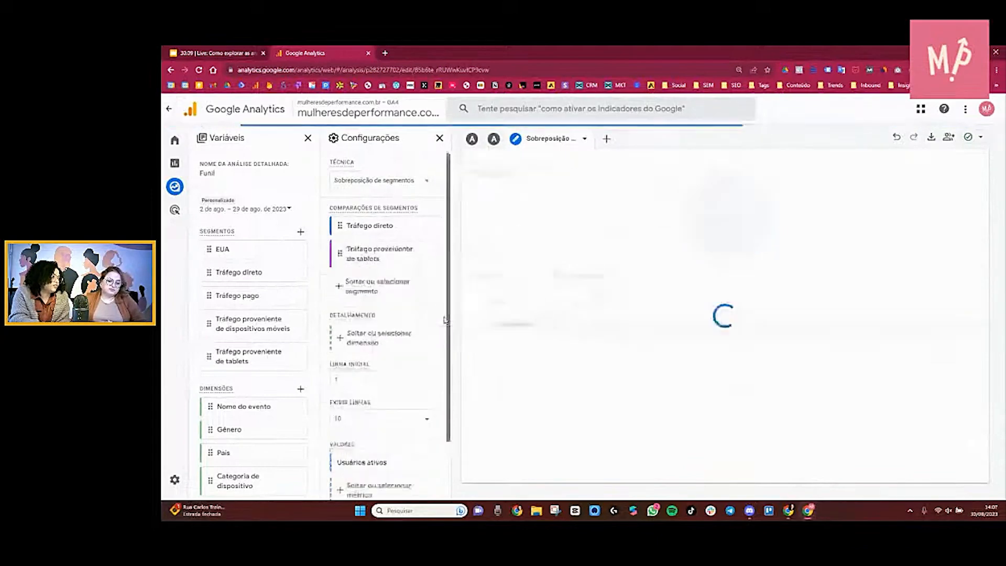
click(426, 254)
- Add the Tráfego proveniente de dispositivos móveis segment to the comparison and examine where it overlaps Tráfego direto
click(419, 254)
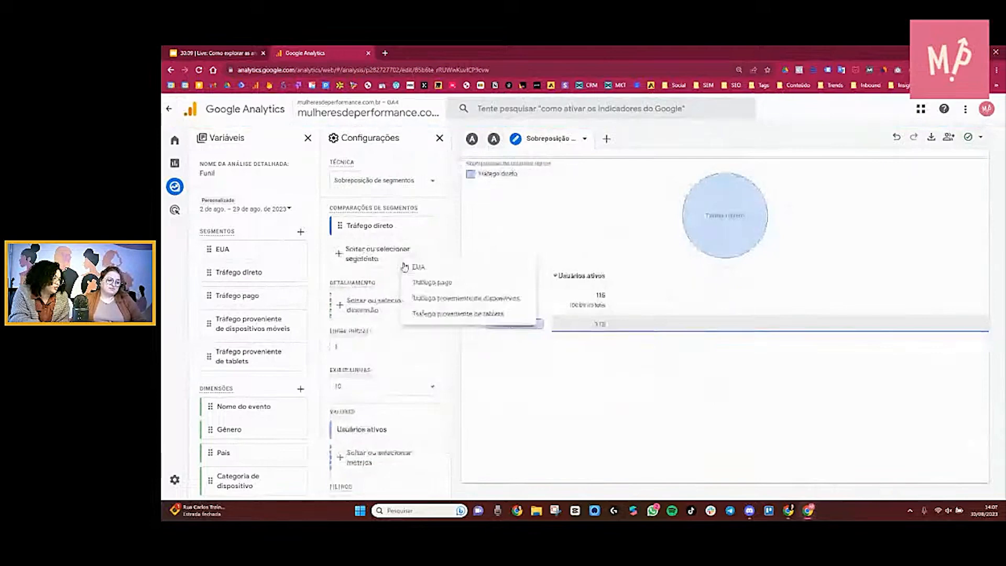
click(460, 298)
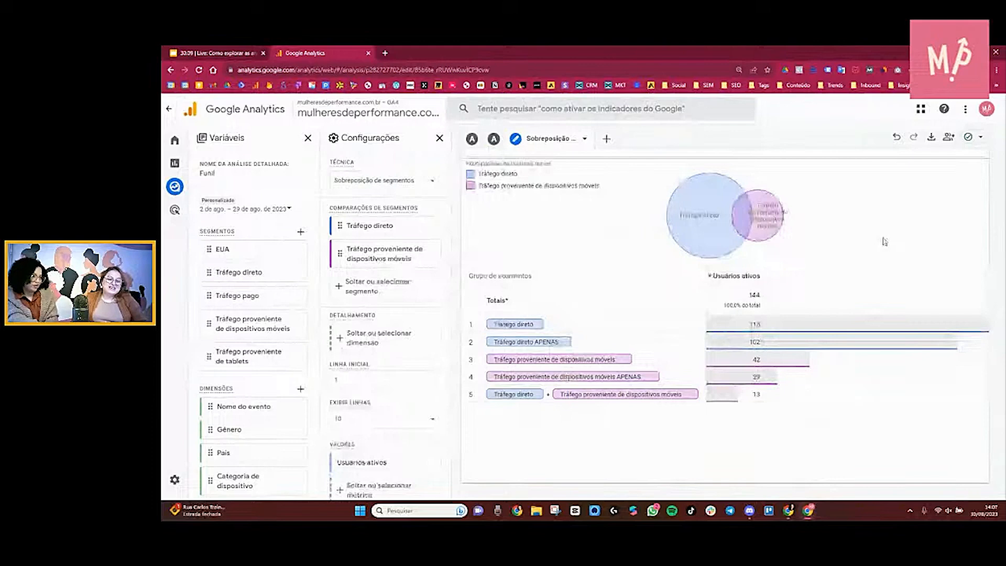
mouse_move(744, 217)
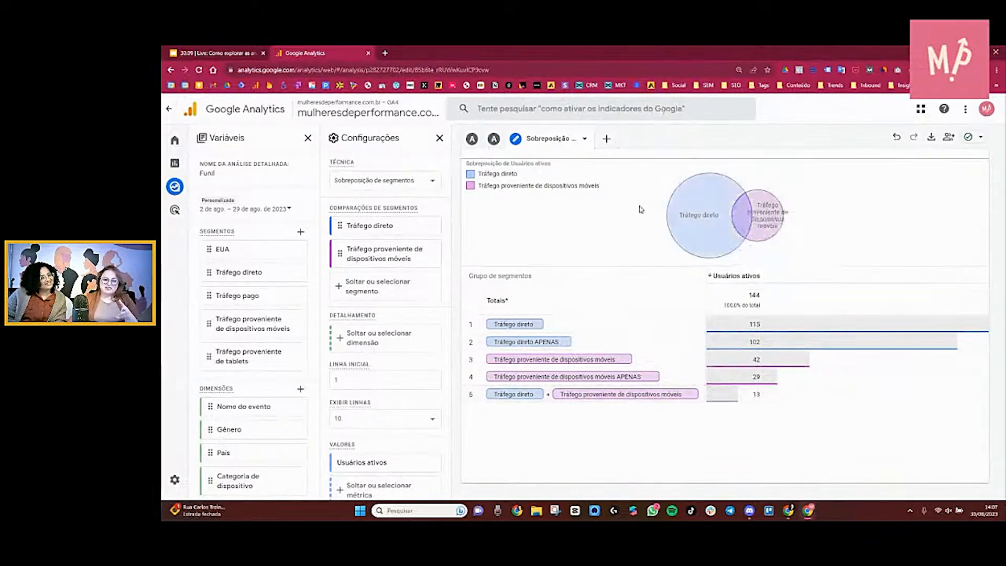
- Preview a segment based on the overlap of Tráfego direto and Tráfego proveniente de dispositivos móveis, and discard it without saving
mouse_move(736, 199)
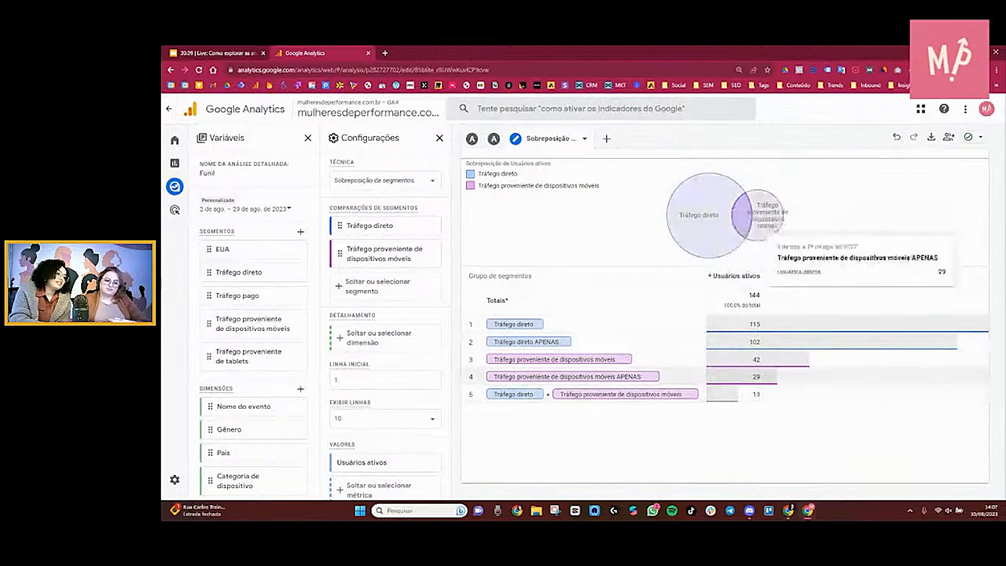
right_click(744, 226)
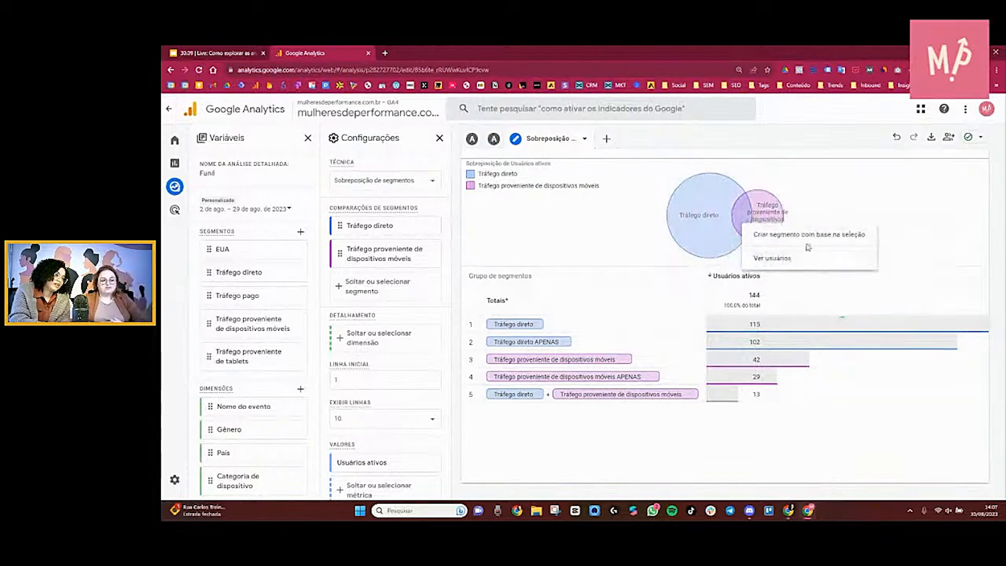
click(790, 238)
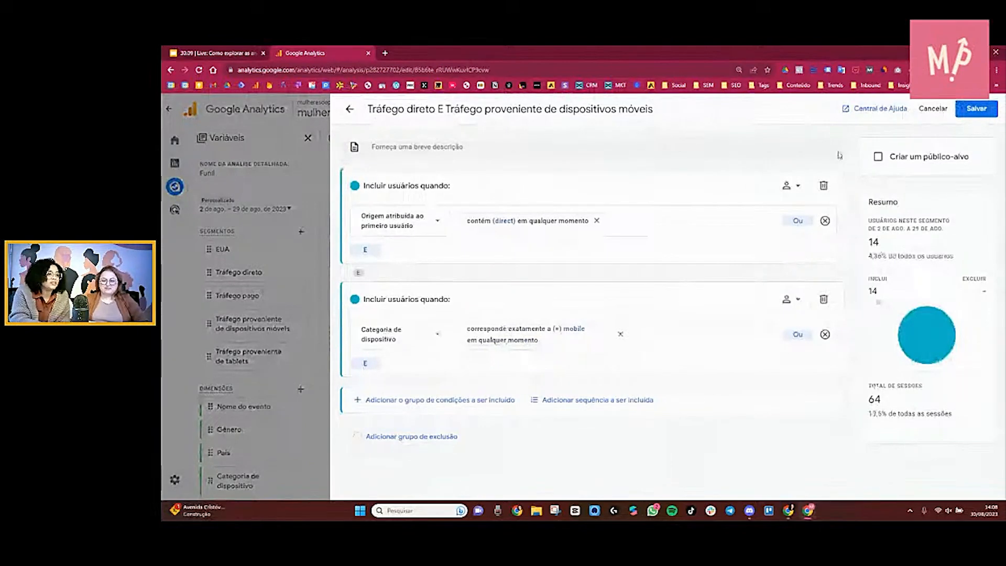
click(933, 116)
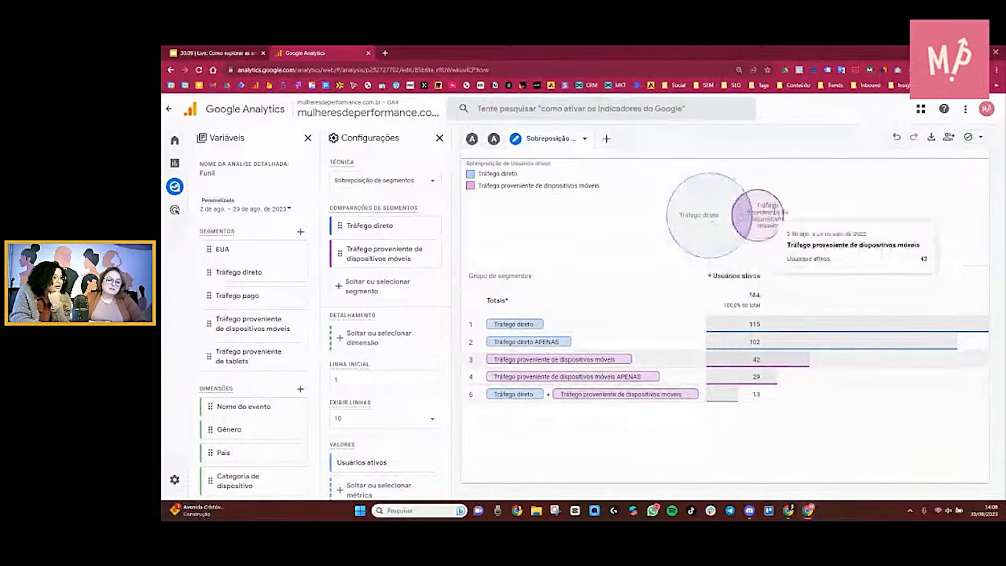
- Check which options the Tráfego proveniente de dispositivos móveis circle offers in the overlap diagram
click(764, 215)
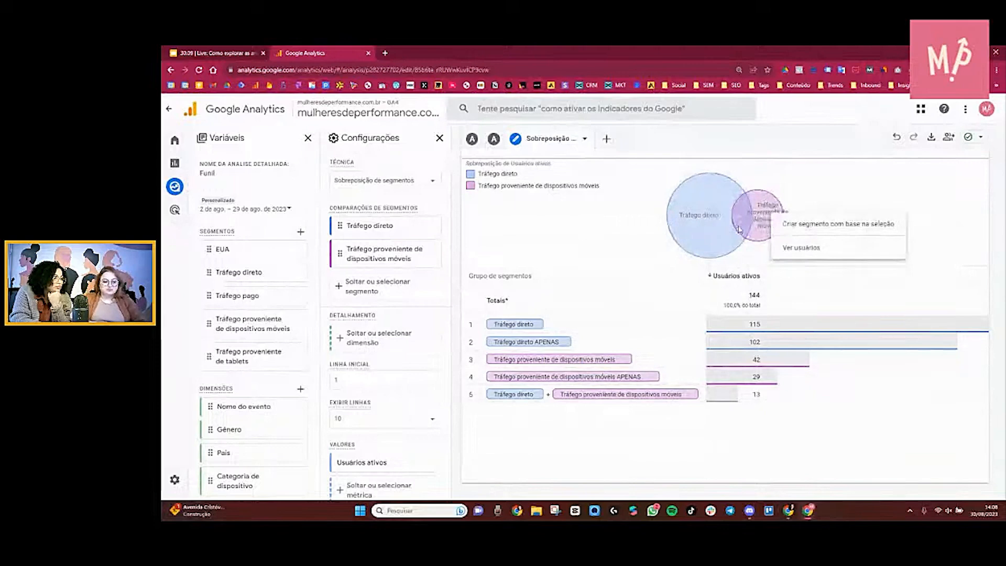
click(788, 149)
mouse_move(742, 220)
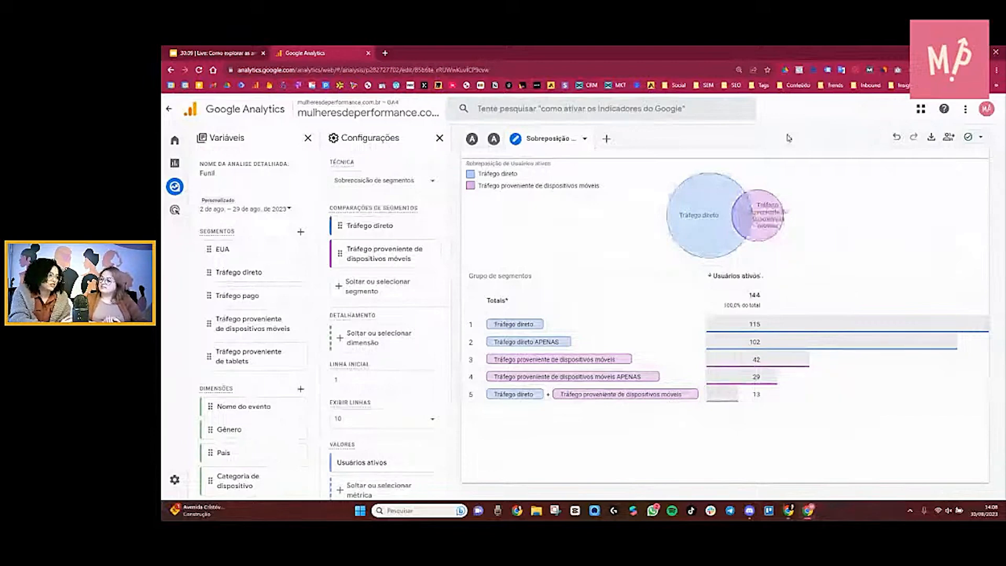
- Add an Análise detalhada de coorte tab to the exploration and look over its cohort settings and granularity options
click(607, 139)
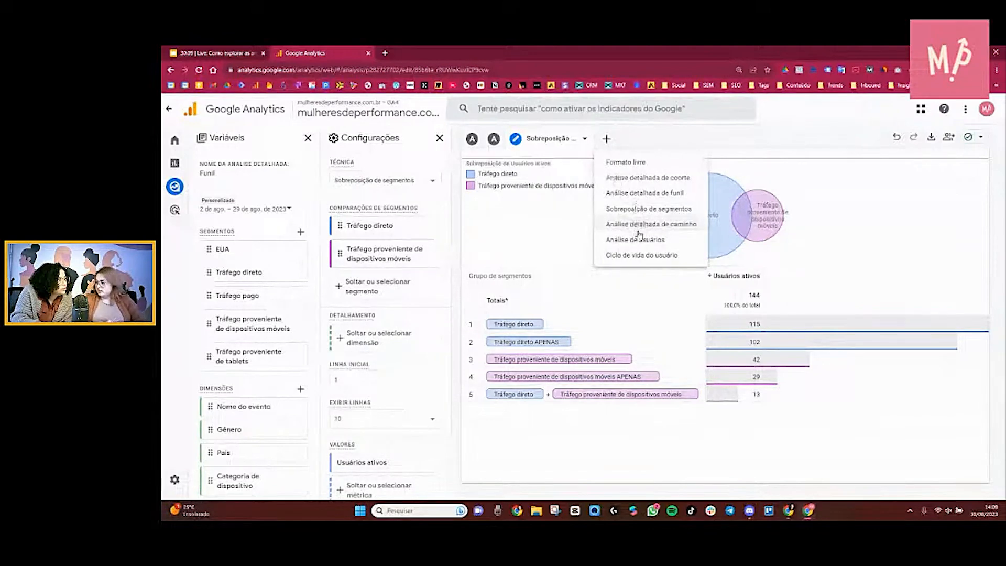
click(646, 180)
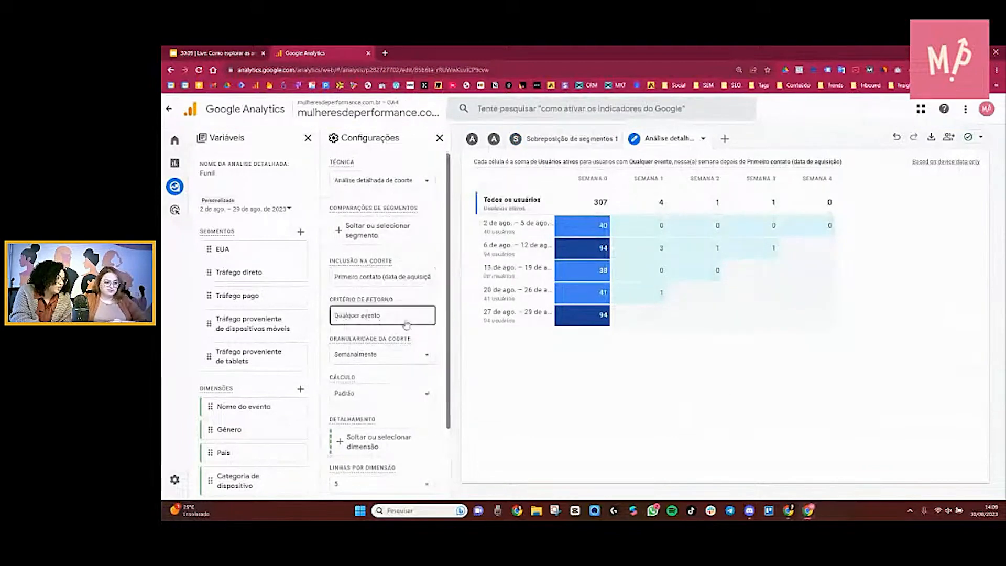
scroll(411, 325, down, 1)
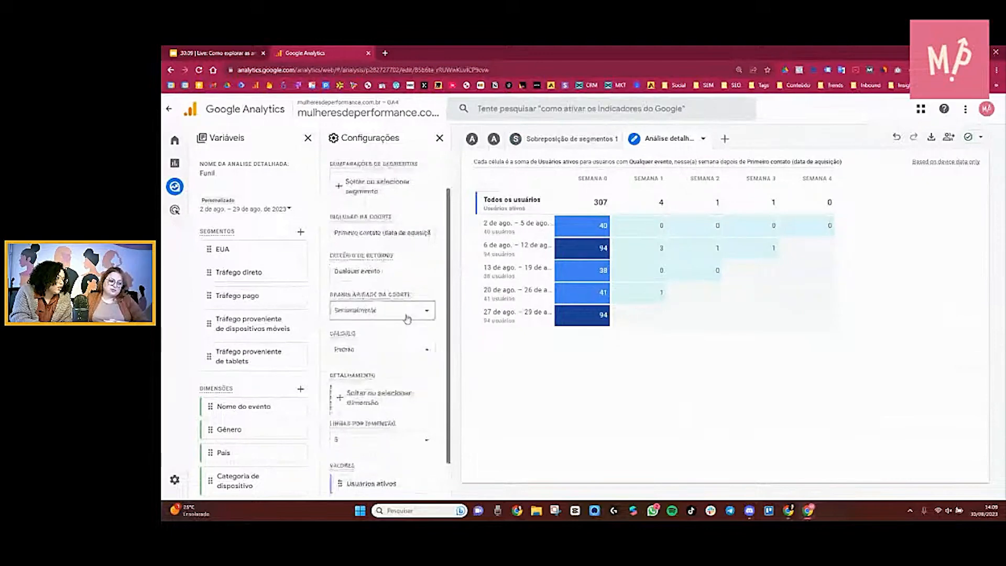
click(420, 313)
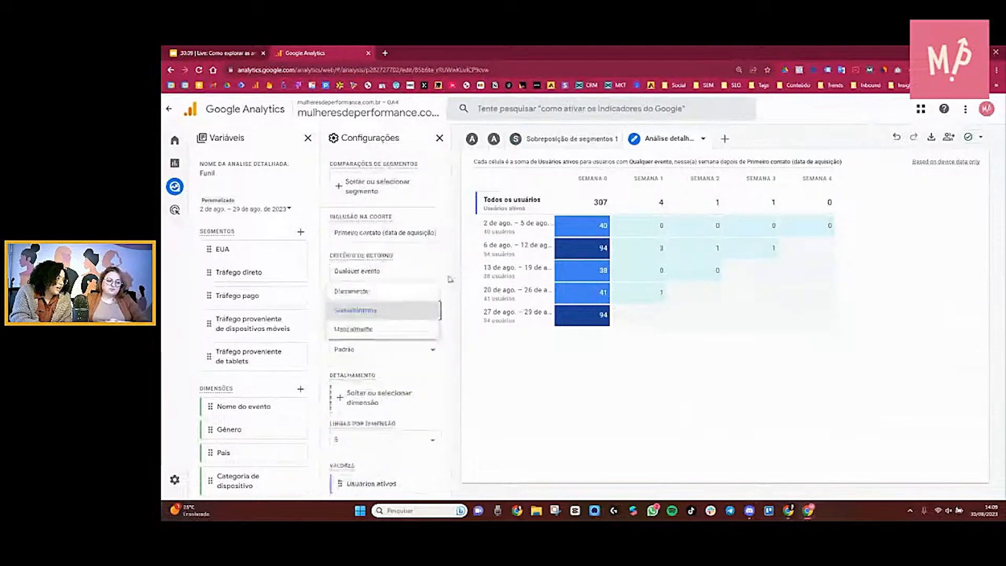
click(419, 309)
scroll(441, 306, down, 1)
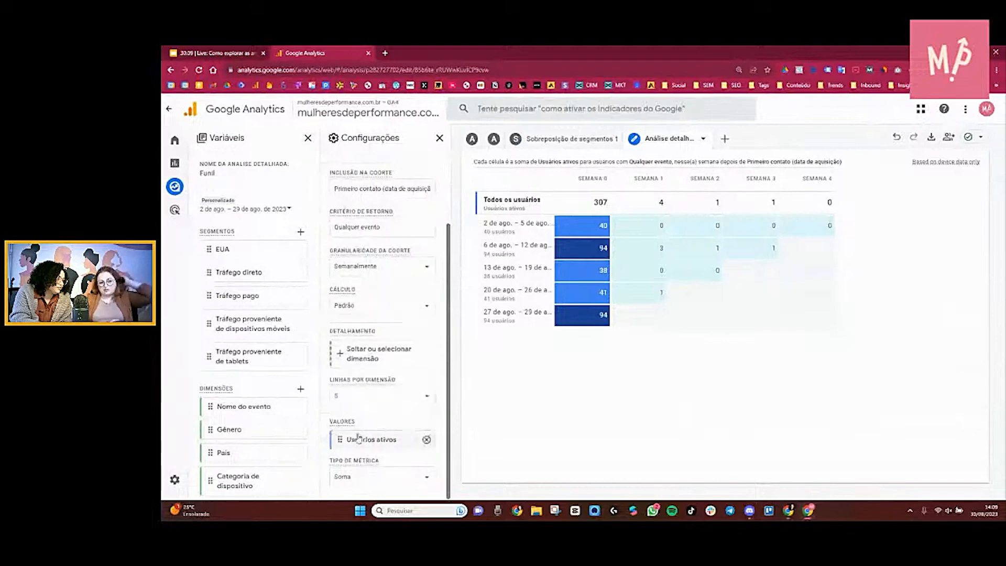
- Review the Inclusão na coorte criteria and keep Primeiro contato (data de aquisição) selected
scroll(418, 403, up, 2)
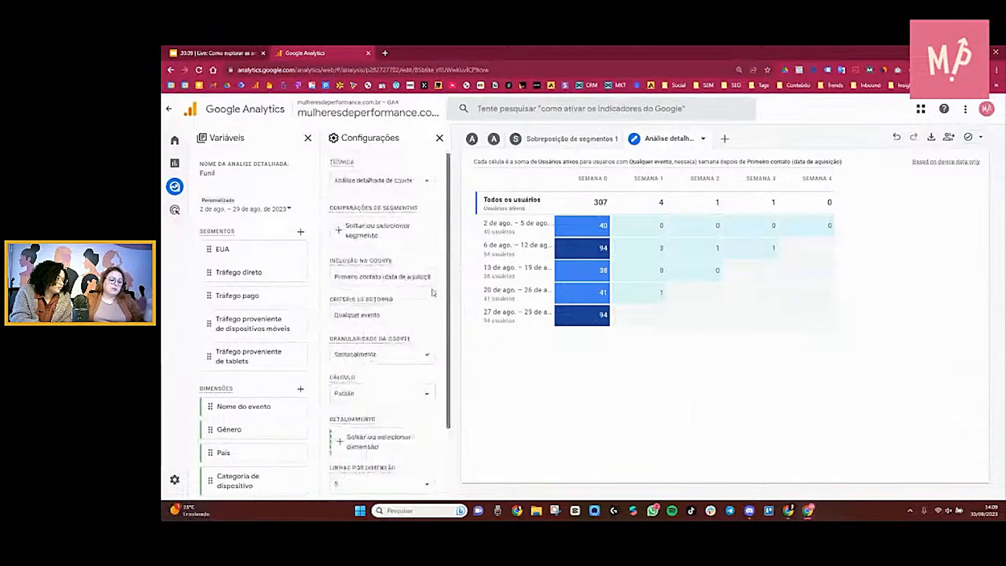
click(407, 276)
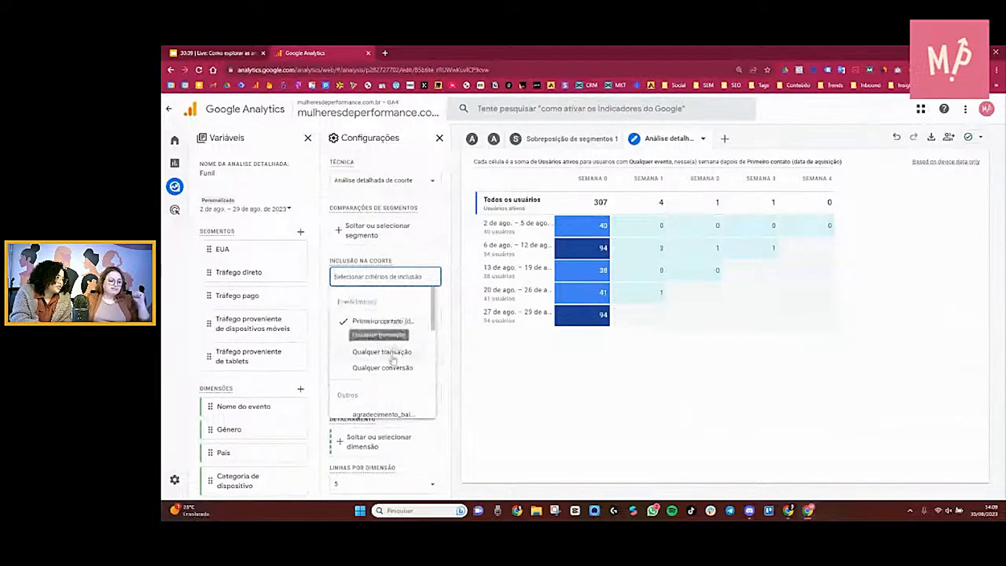
scroll(401, 352, down, 1)
scroll(410, 348, up, 1)
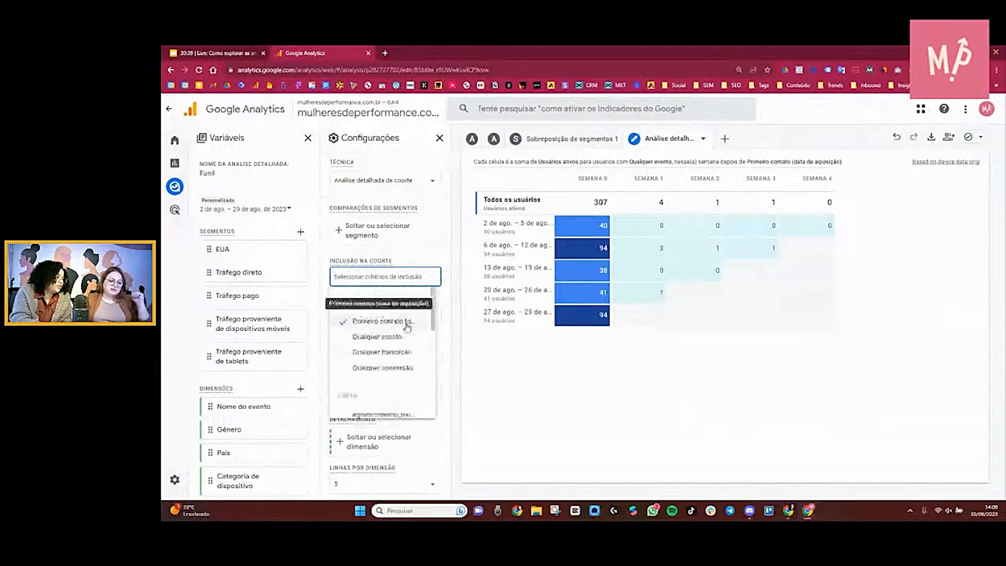
click(407, 324)
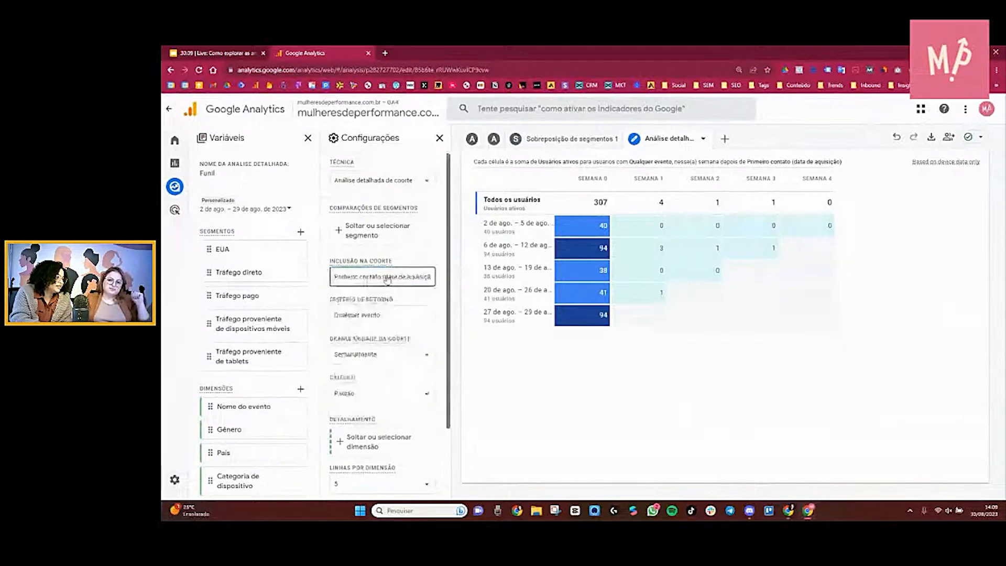
- Set the Granularidade da coorte of the cohort analysis to Diariamente
scroll(415, 329, down, 1)
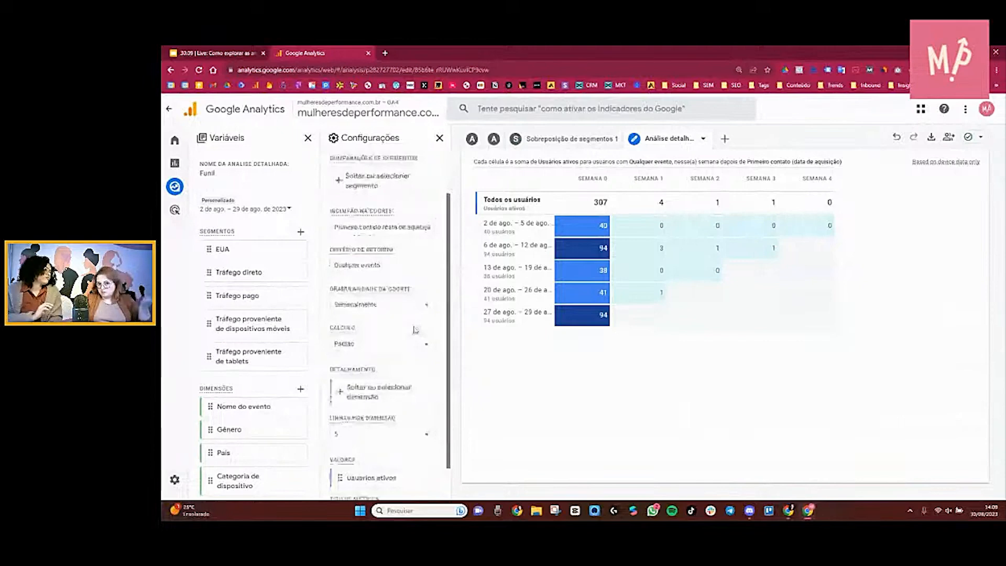
scroll(415, 329, down, 1)
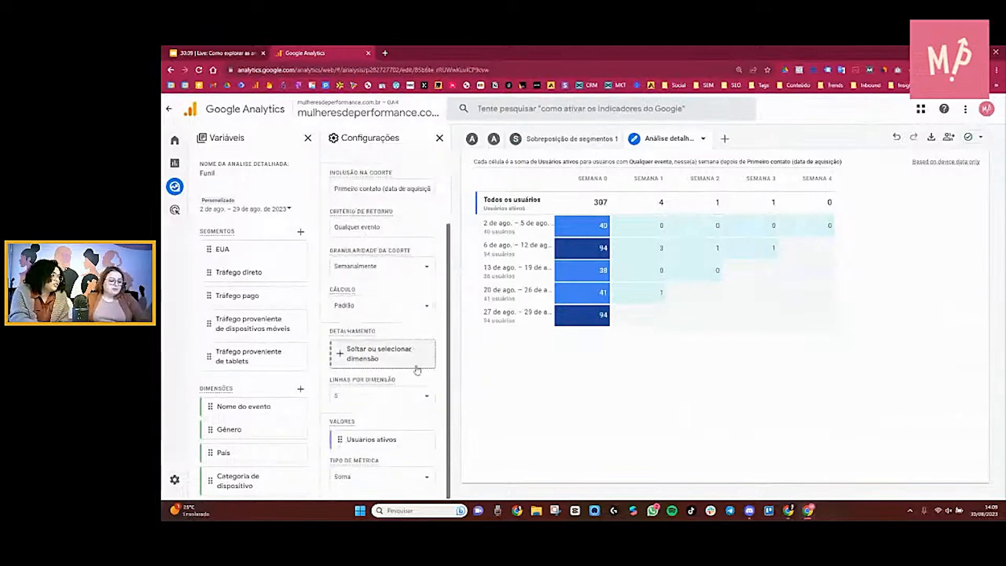
scroll(416, 373, up, 2)
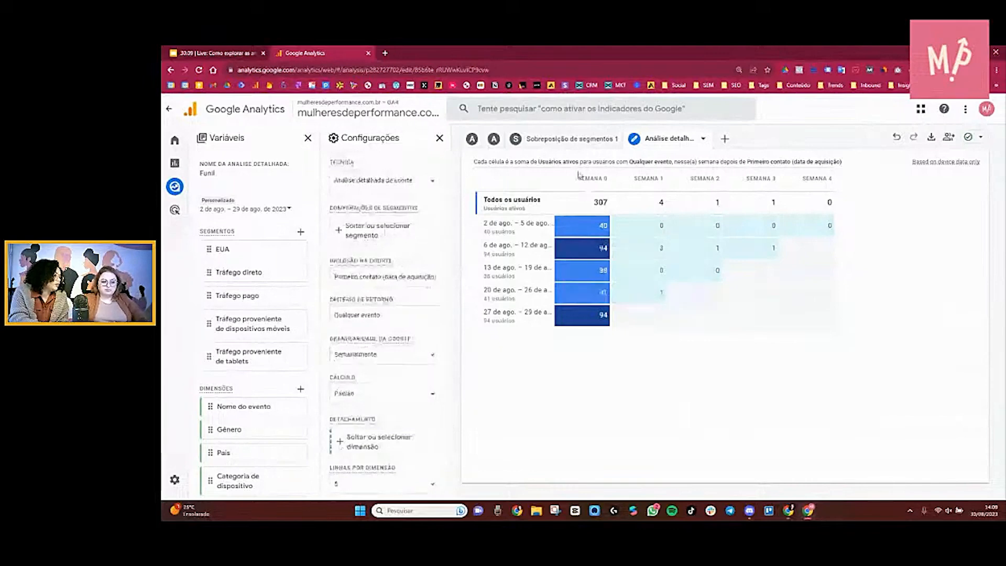
click(402, 358)
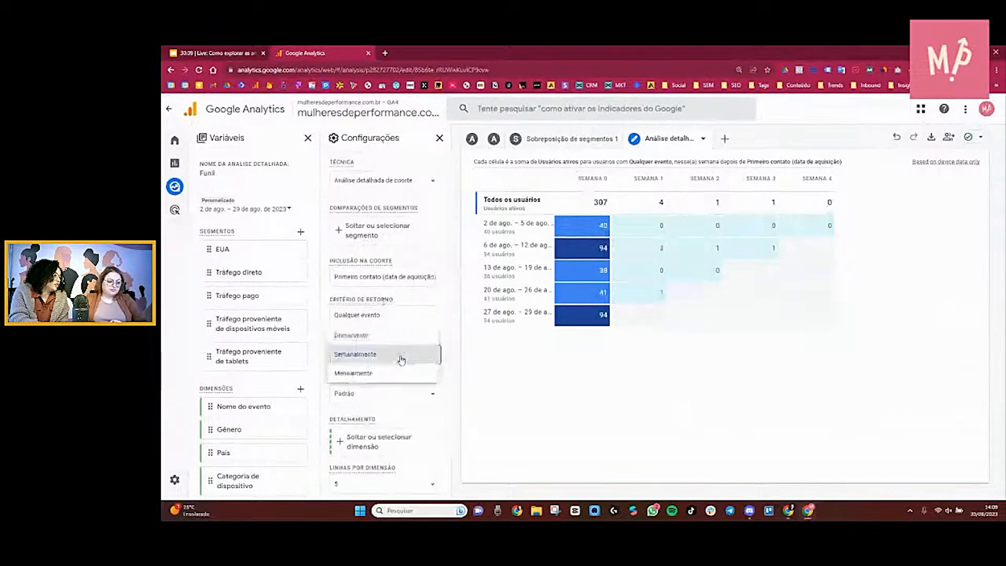
click(388, 335)
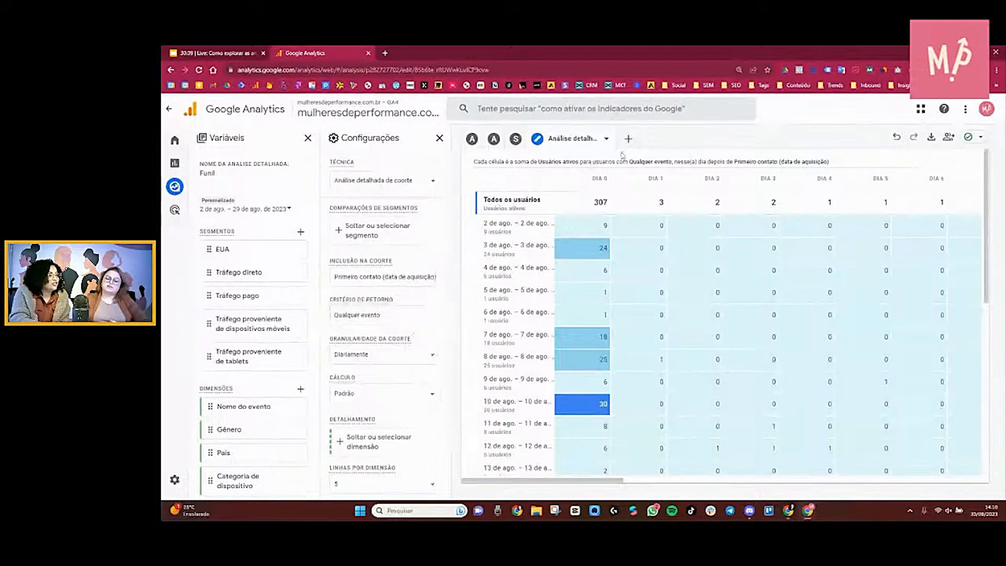
- Add a Ciclo de vida do usuário tab to the exploration
click(606, 140)
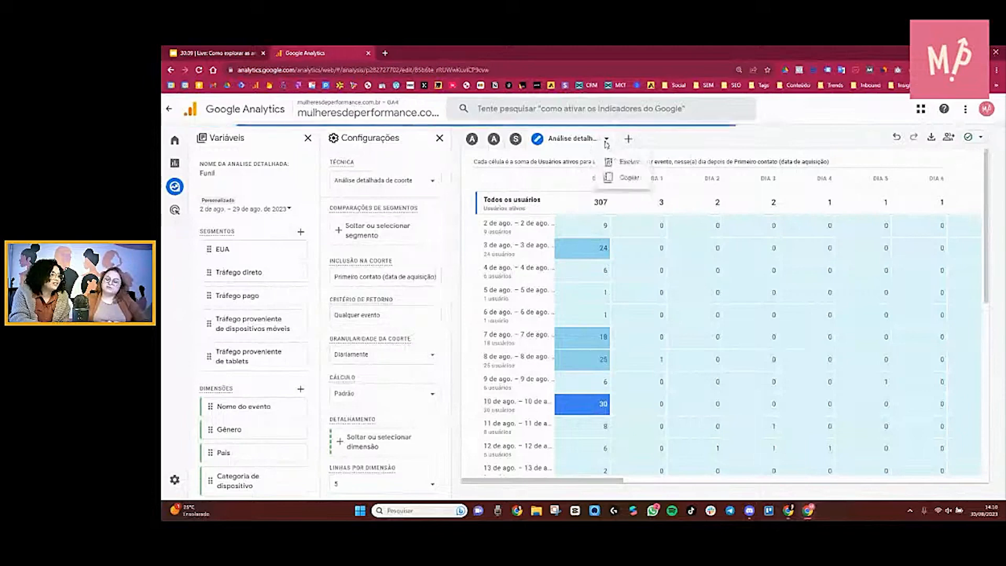
click(631, 140)
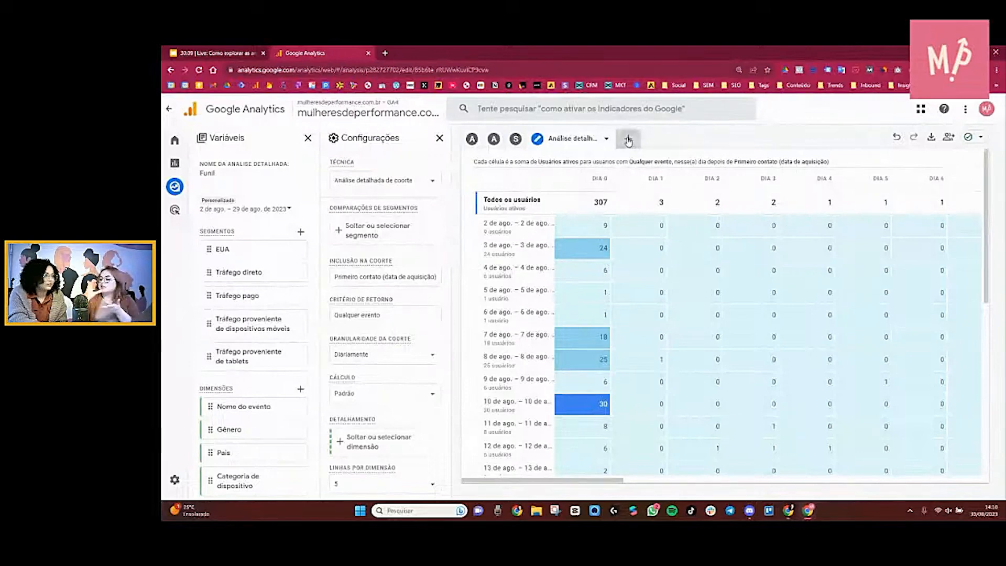
click(628, 141)
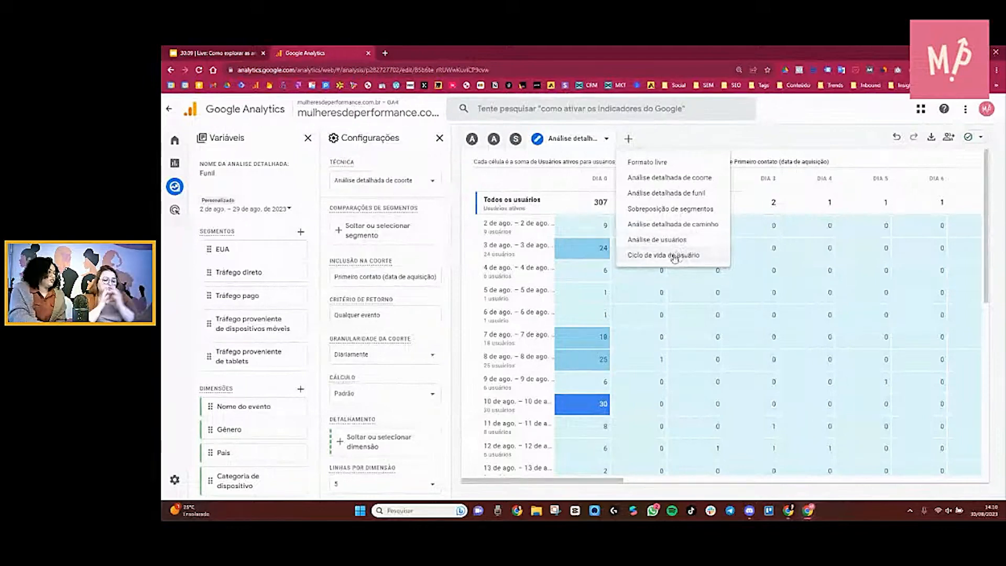
click(671, 257)
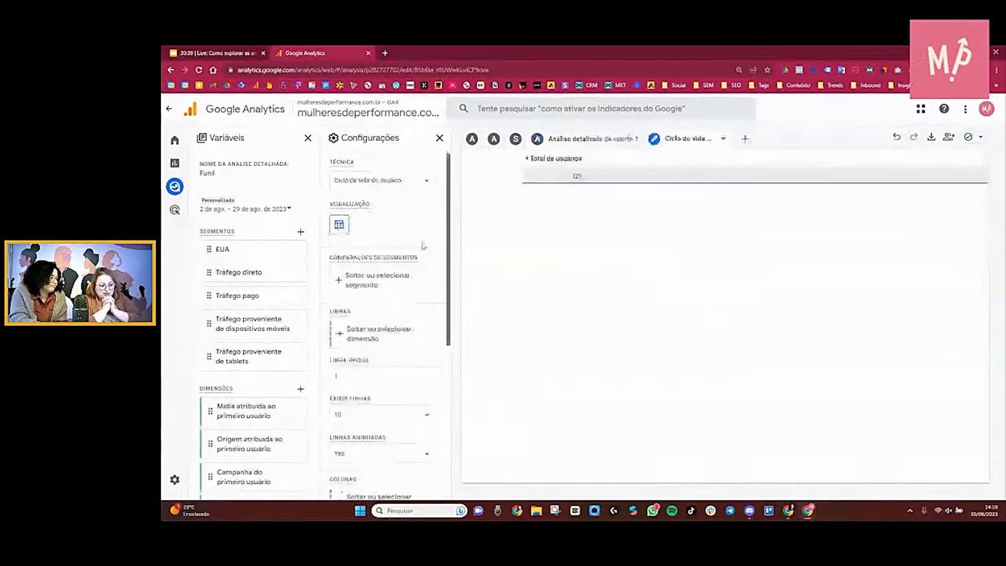
- Include the Tráfego direto segment in the segment comparison of the user lifetime analysis
scroll(428, 320, down, 2)
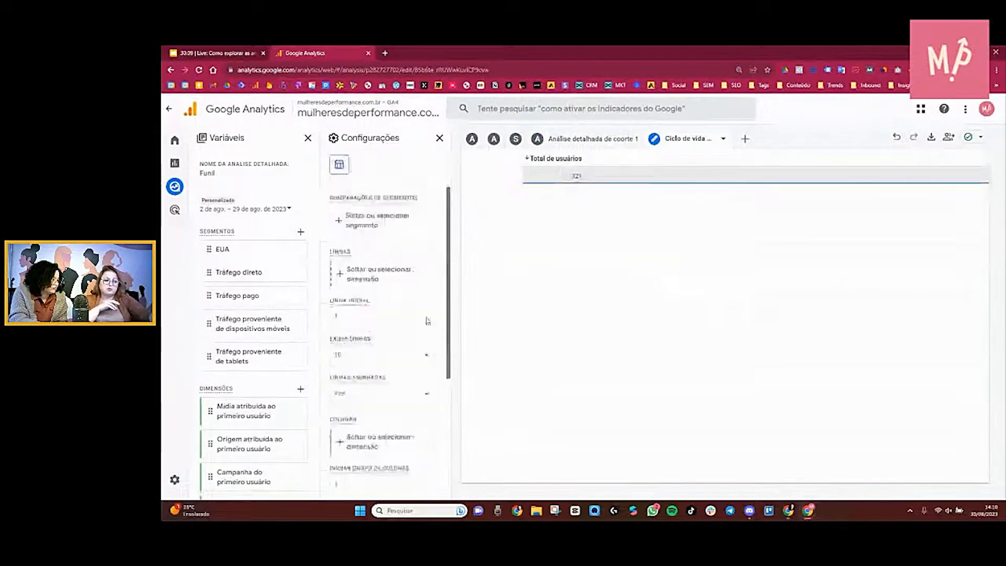
scroll(428, 321, down, 1)
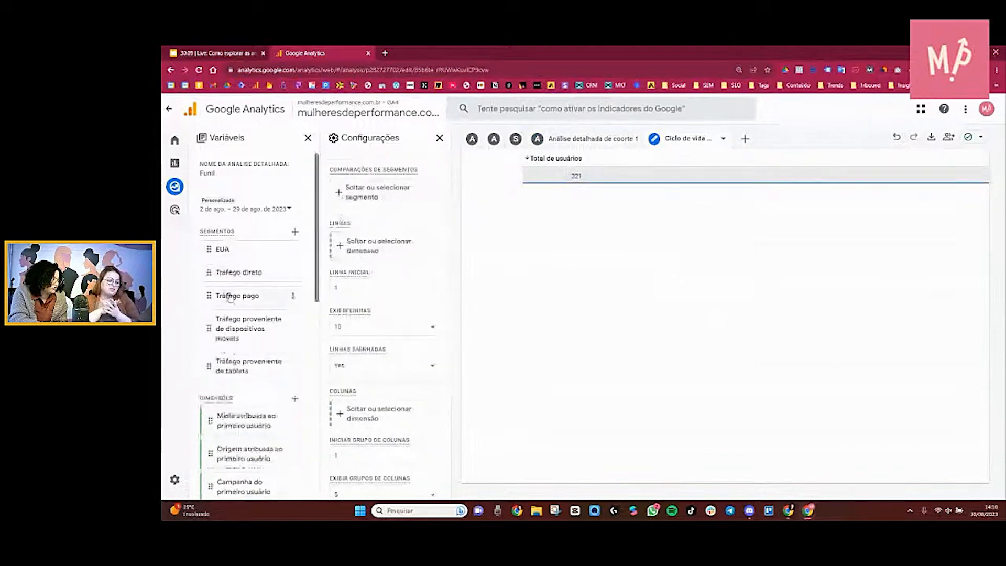
drag(227, 273, 390, 212)
- Look over the user lifetime settings and the Tabela dinâmica placement options, leaving Primeira coluna selected
scroll(394, 220, down, 4)
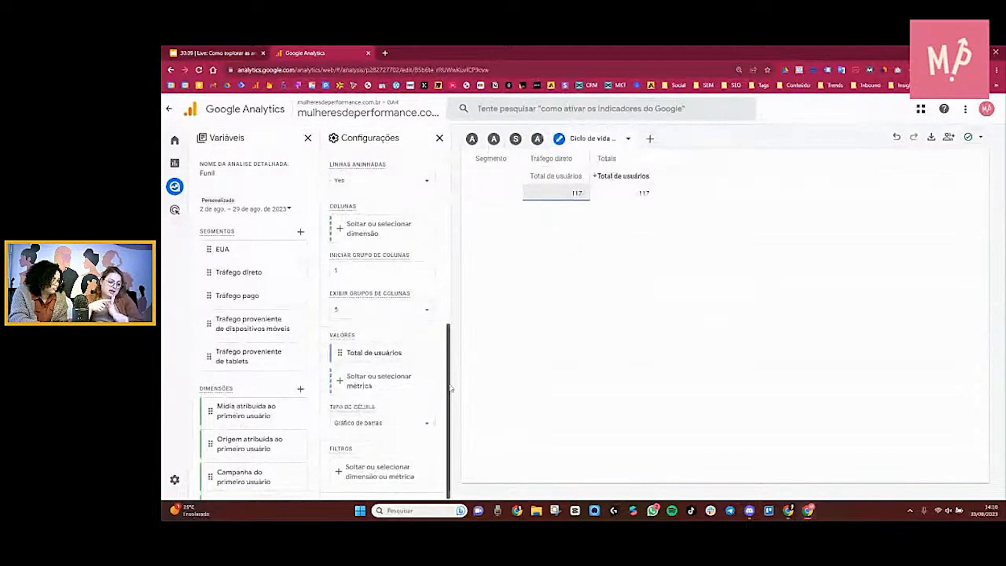
drag(449, 376, 470, 241)
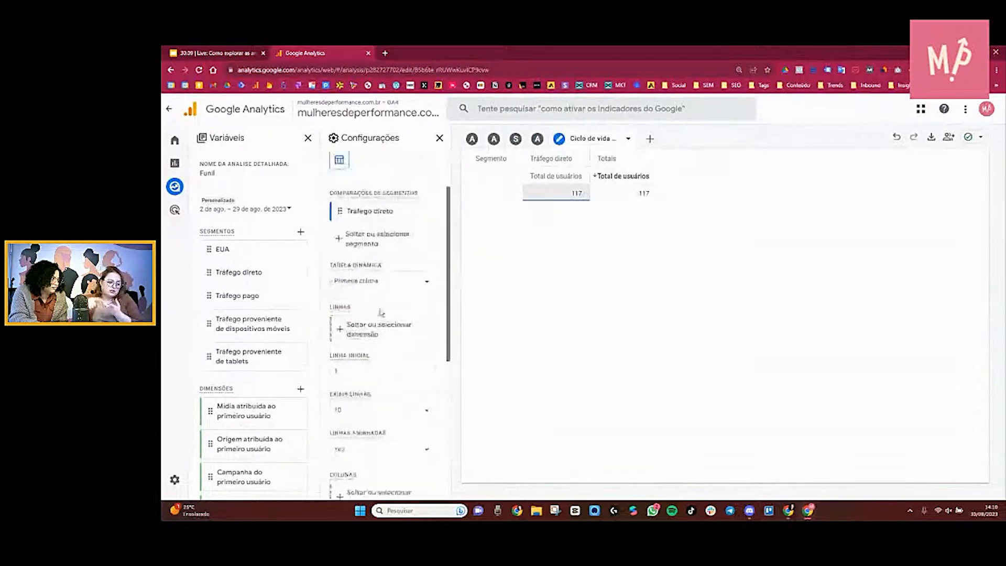
scroll(379, 312, up, 1)
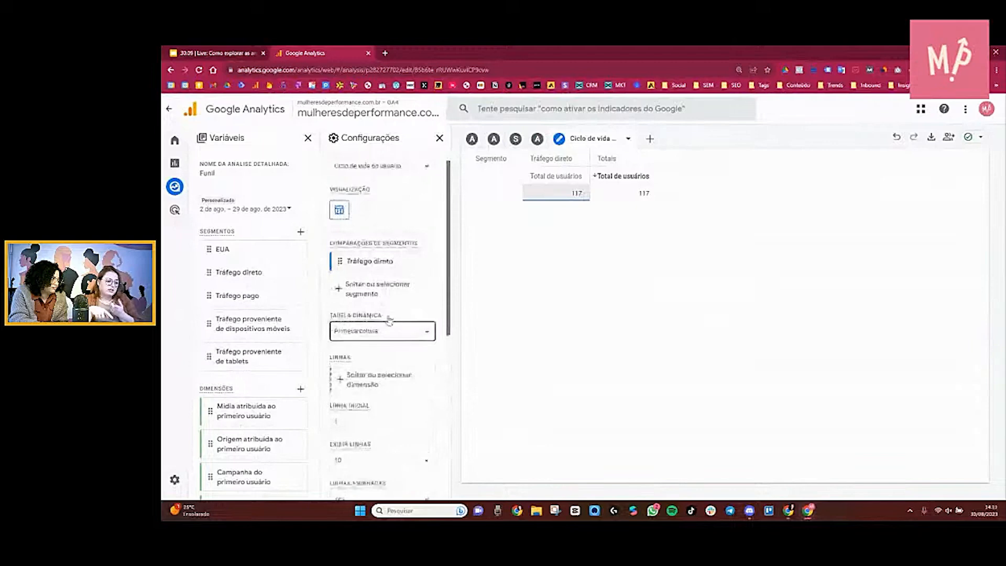
scroll(388, 325, up, 1)
click(388, 345)
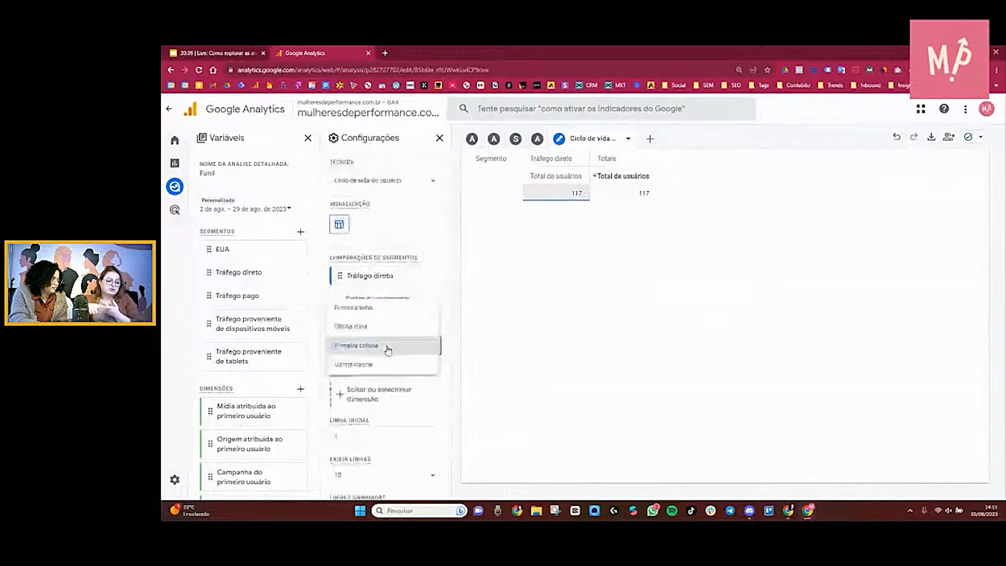
click(450, 310)
- Add Mídia atribuída ao primeiro usuário as a row dimension of the user lifetime table
scroll(420, 353, down, 2)
click(409, 315)
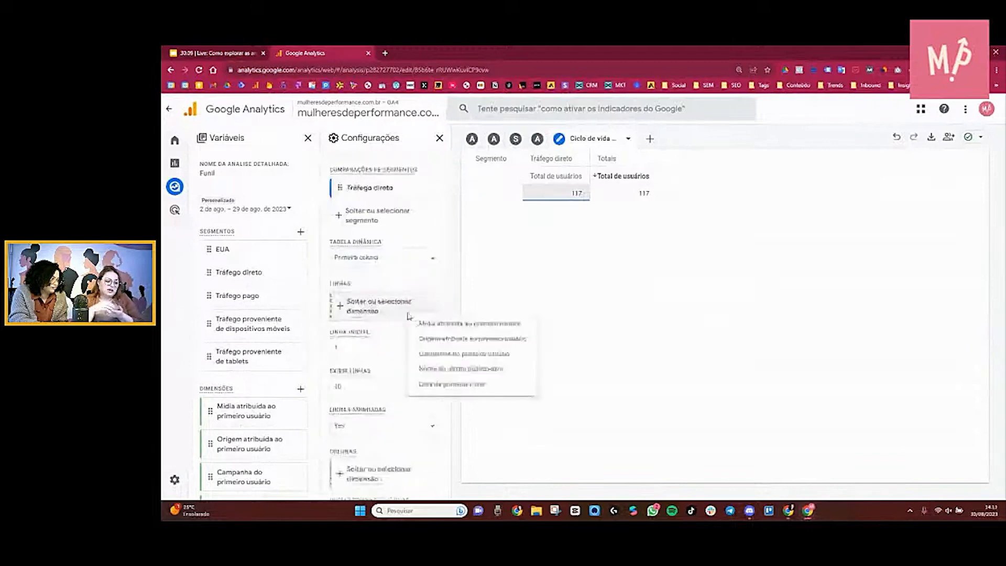
click(460, 328)
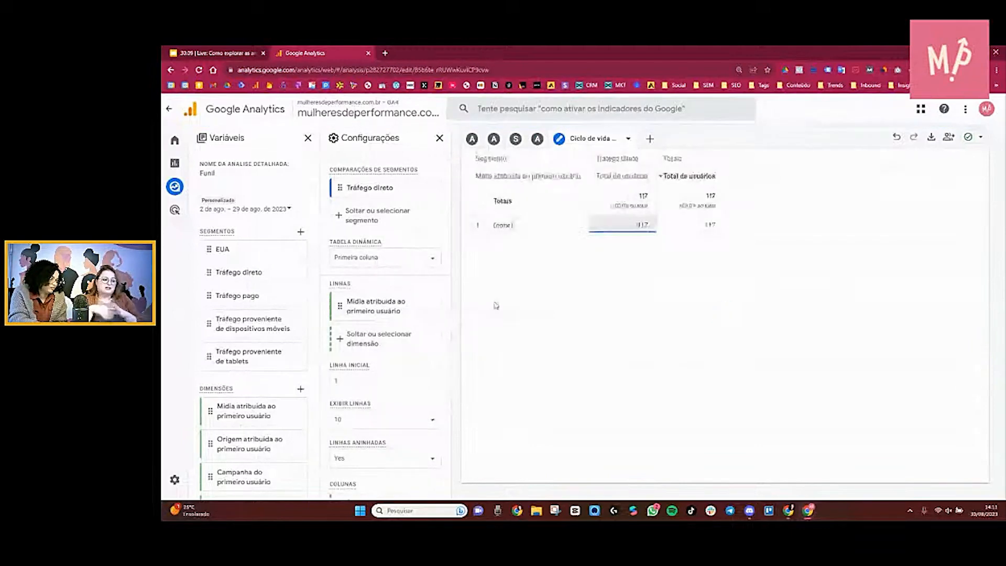
- Add Campanha do primeiro usuário as a row dimension and remove Mídia atribuída ao primeiro usuário from the rows
click(414, 337)
click(443, 363)
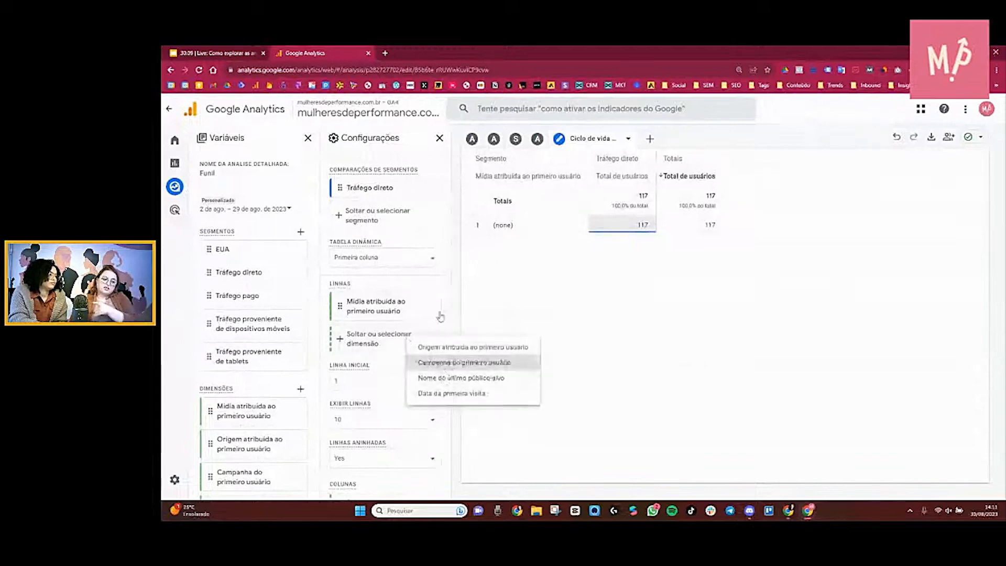
mouse_move(428, 311)
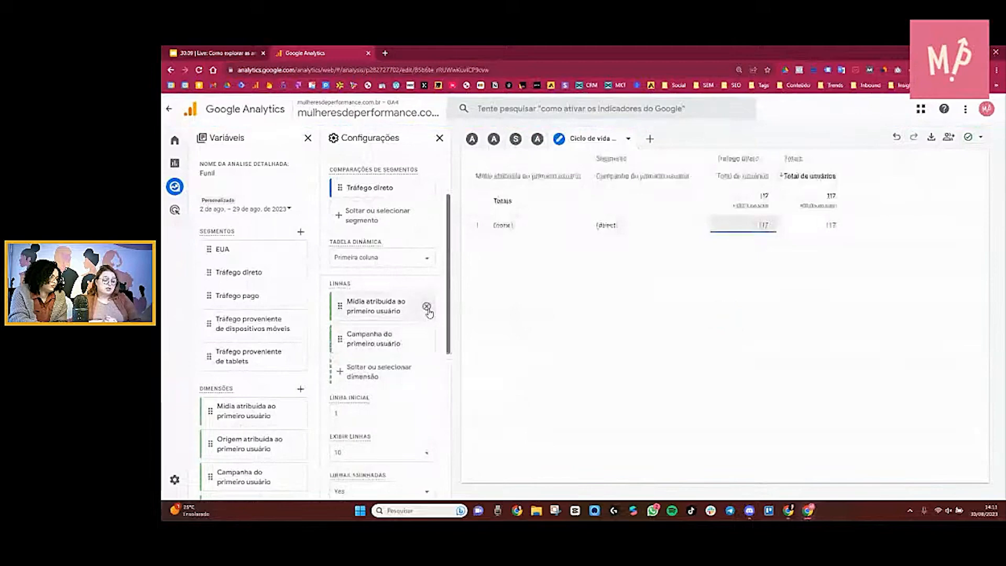
click(427, 308)
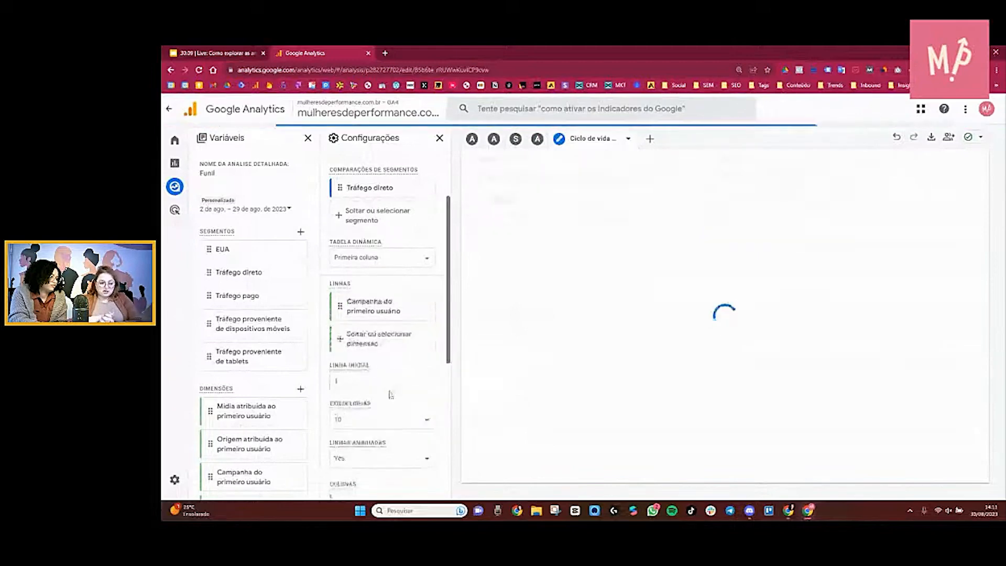
- Look over the row, column, value, cell type and filter settings of the user lifetime analysis
scroll(431, 389, down, 3)
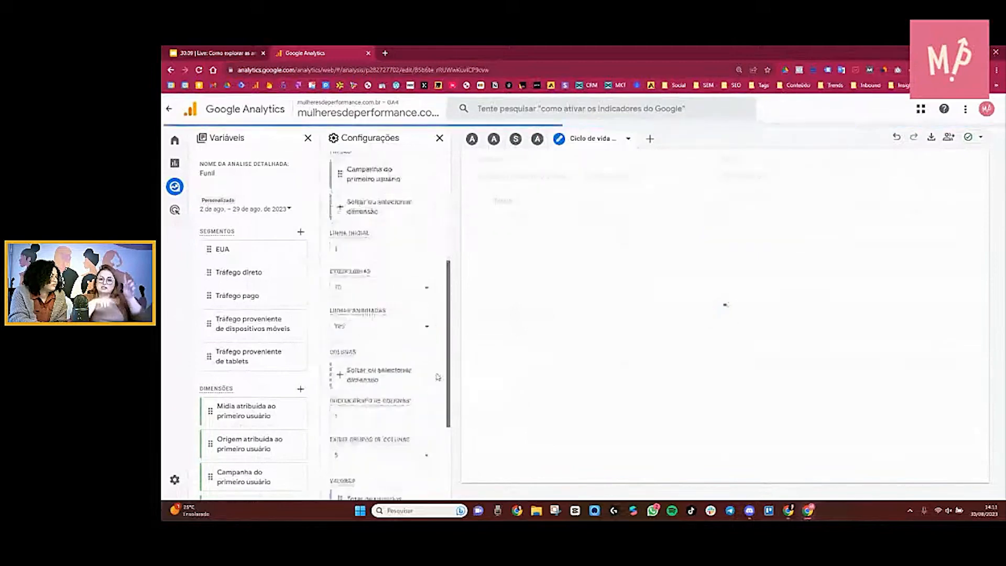
scroll(424, 362, down, 1)
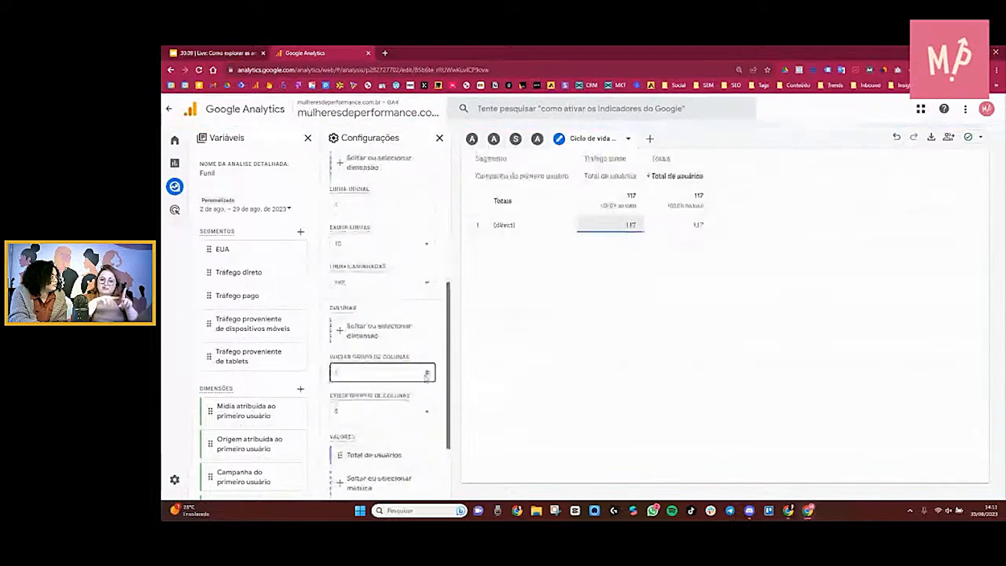
scroll(426, 369, down, 1)
scroll(437, 411, down, 1)
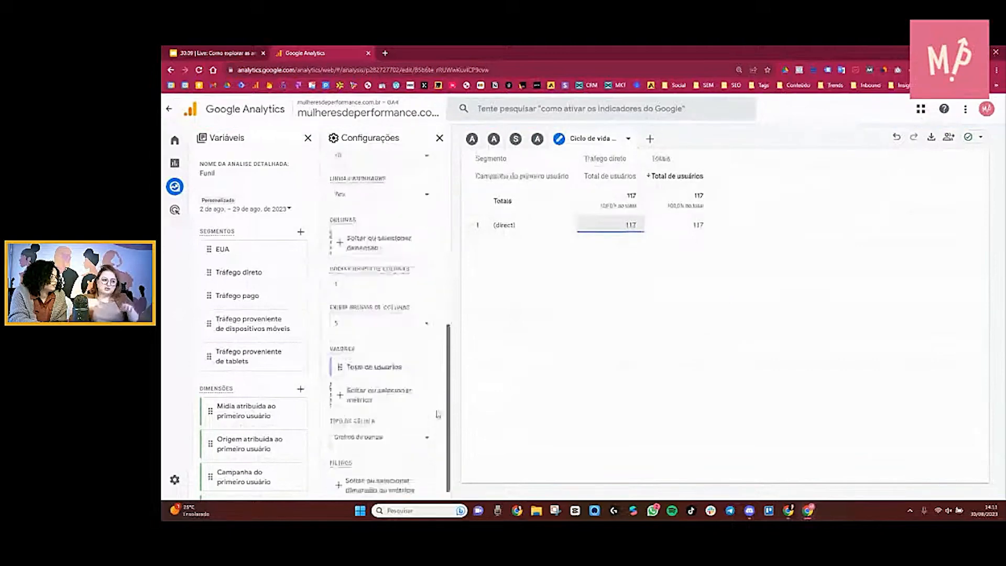
scroll(440, 415, down, 1)
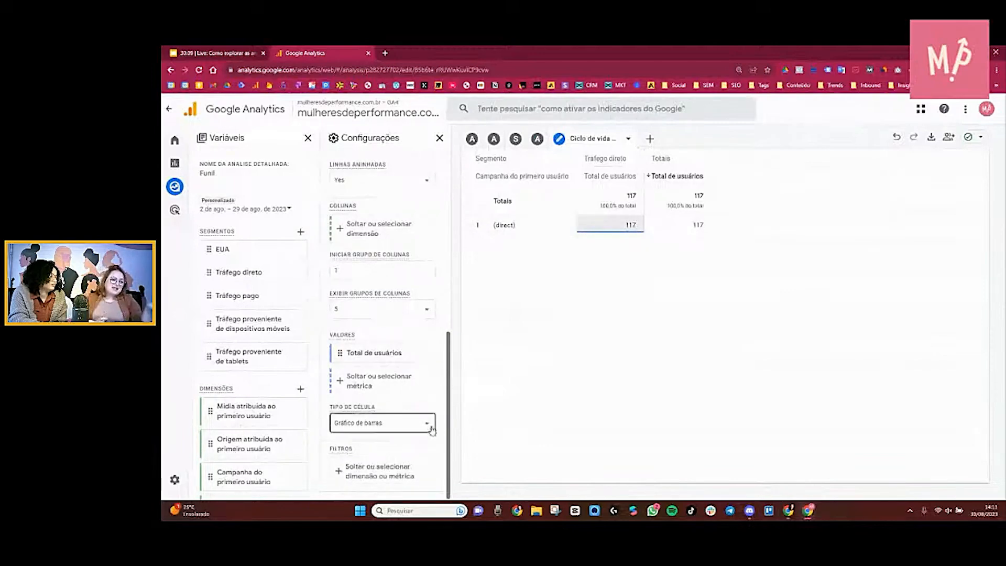
scroll(427, 403, up, 1)
scroll(427, 403, up, 6)
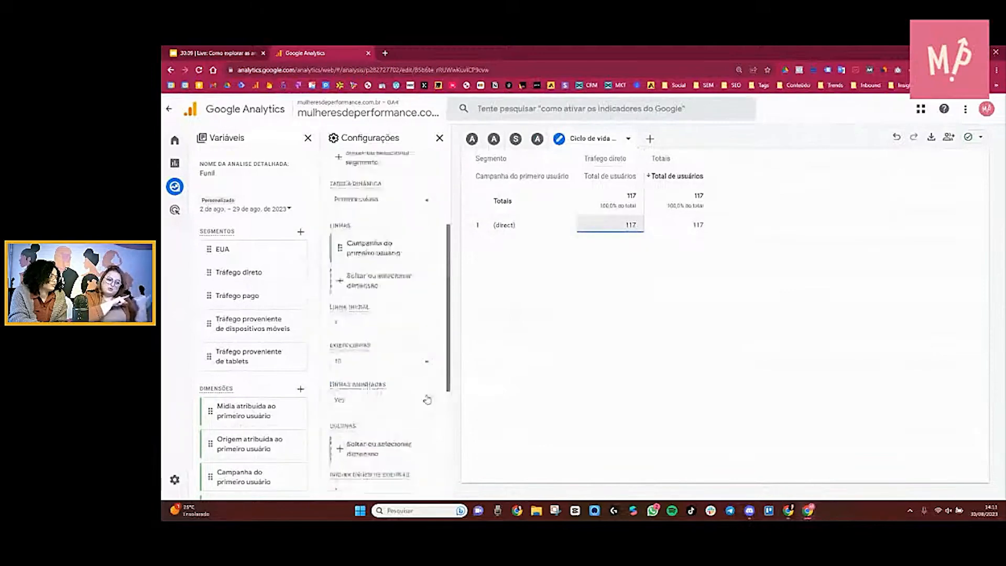
scroll(428, 295, up, 1)
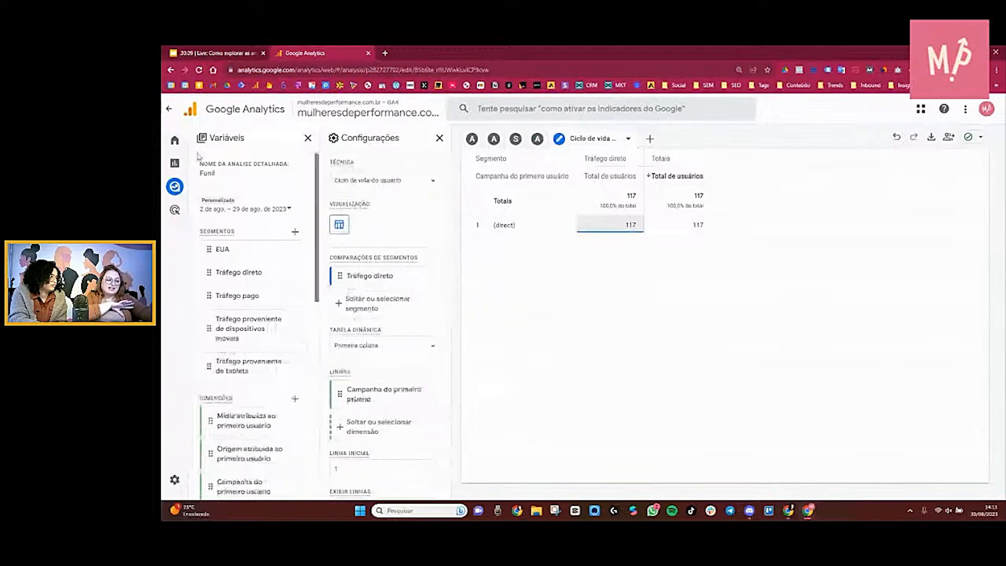
- Return to the explorations overview and create a new Ciclo de vida do usuário exploration from the template gallery
click(183, 195)
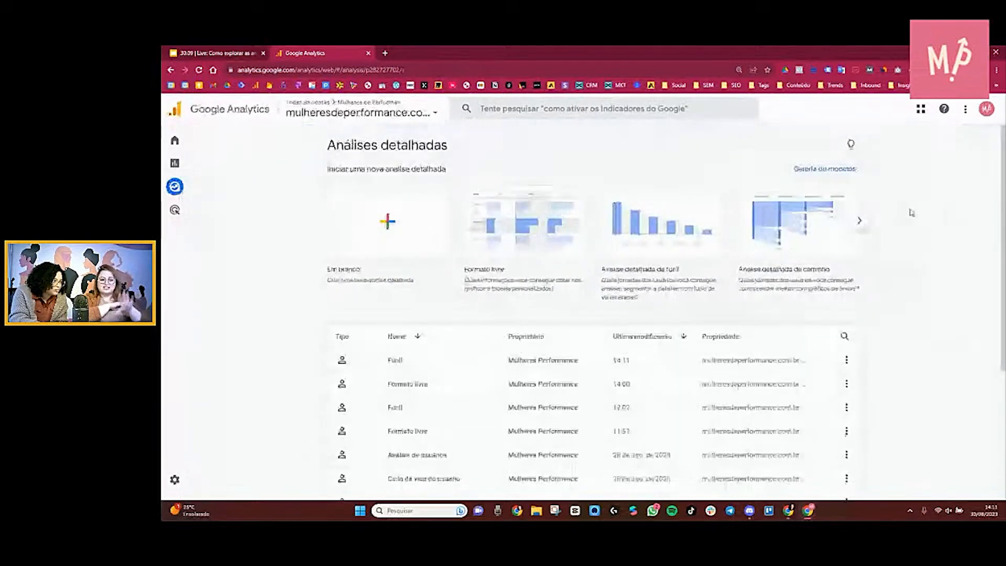
click(861, 223)
click(861, 223)
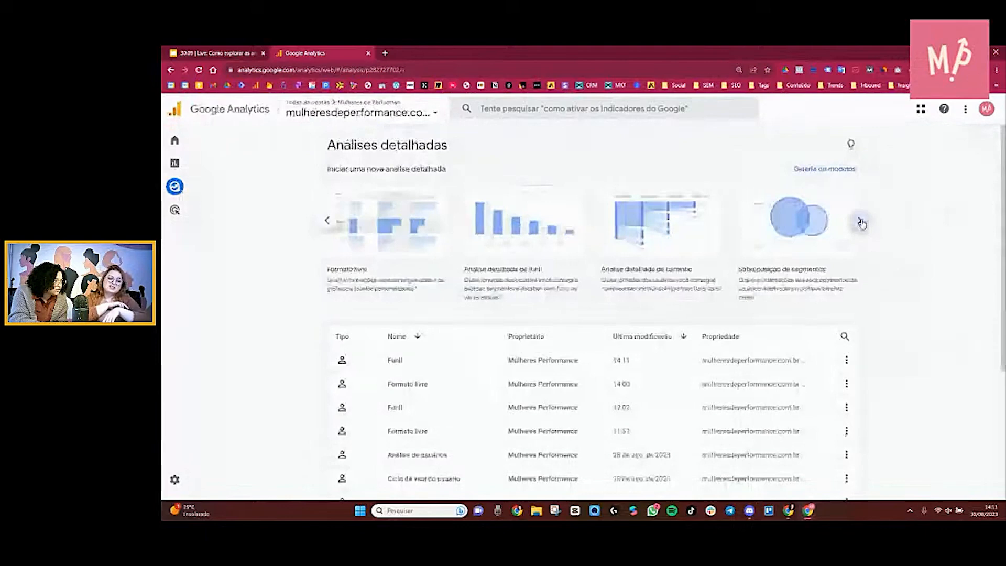
click(860, 223)
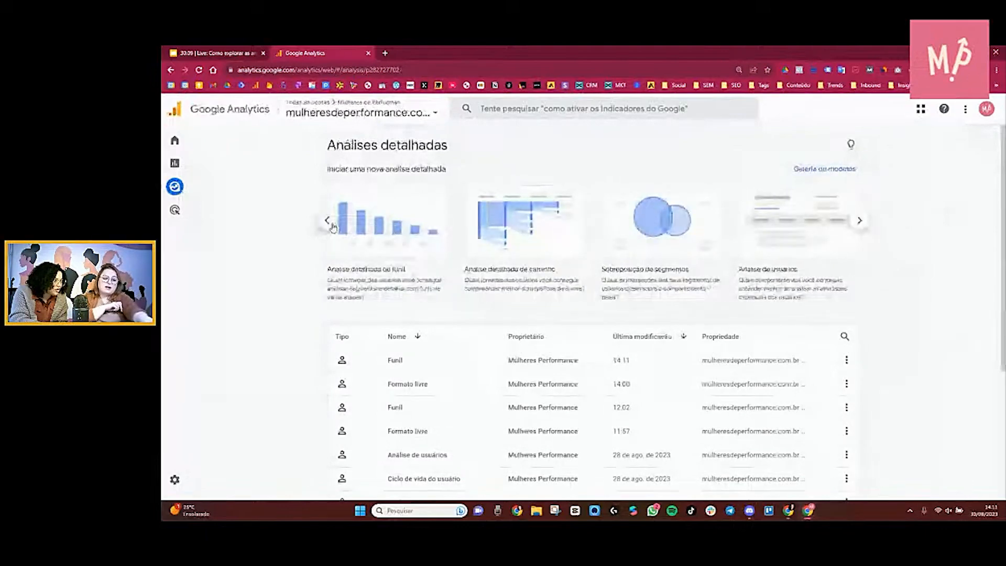
click(822, 168)
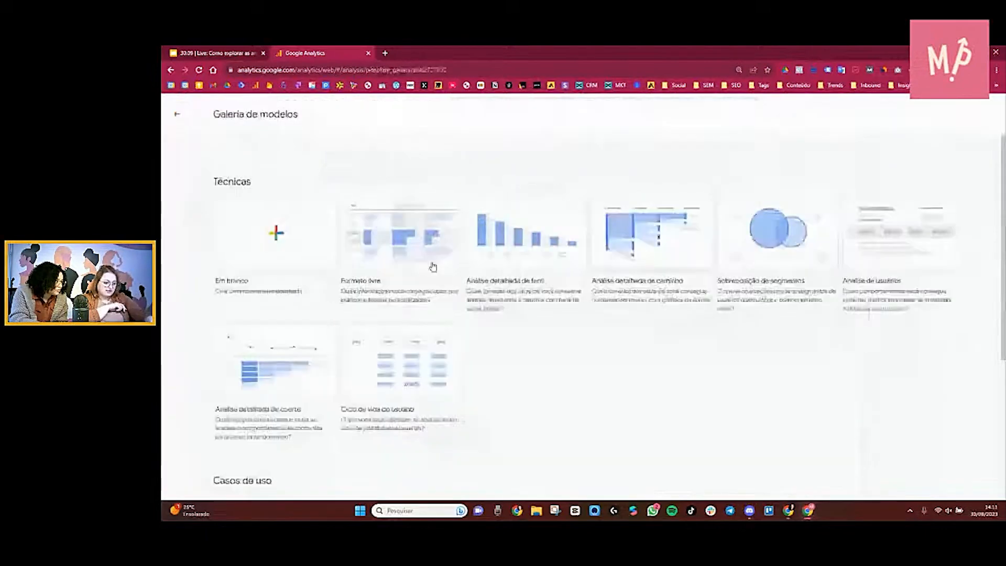
click(390, 373)
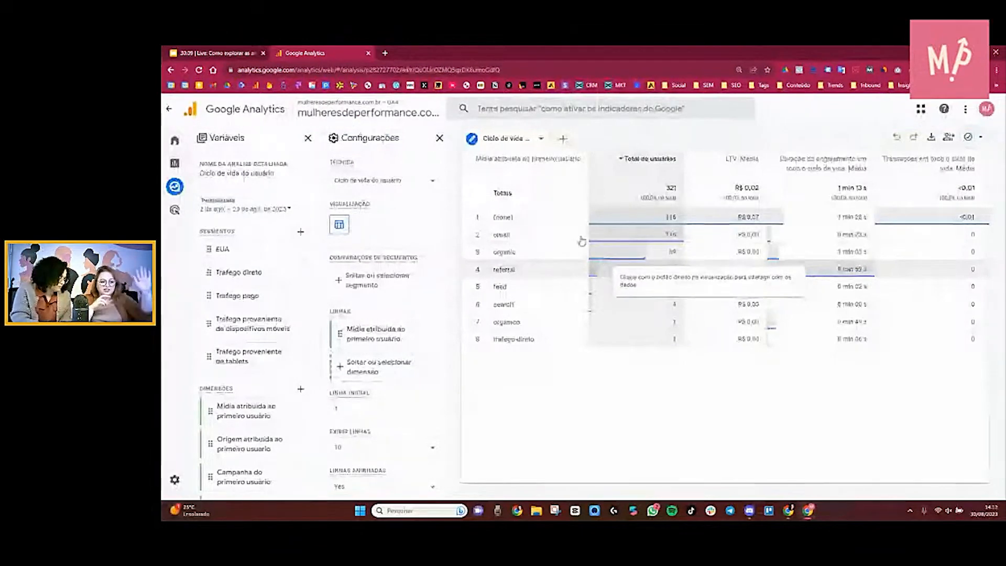
- Check which metrics can still be added to the values of the new user lifetime table
scroll(394, 243, down, 4)
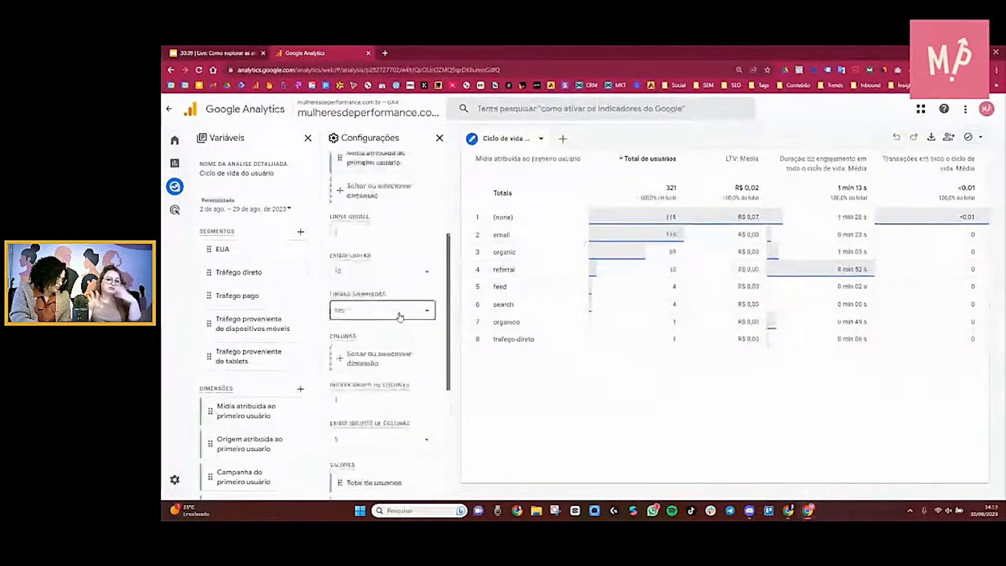
scroll(390, 356, down, 1)
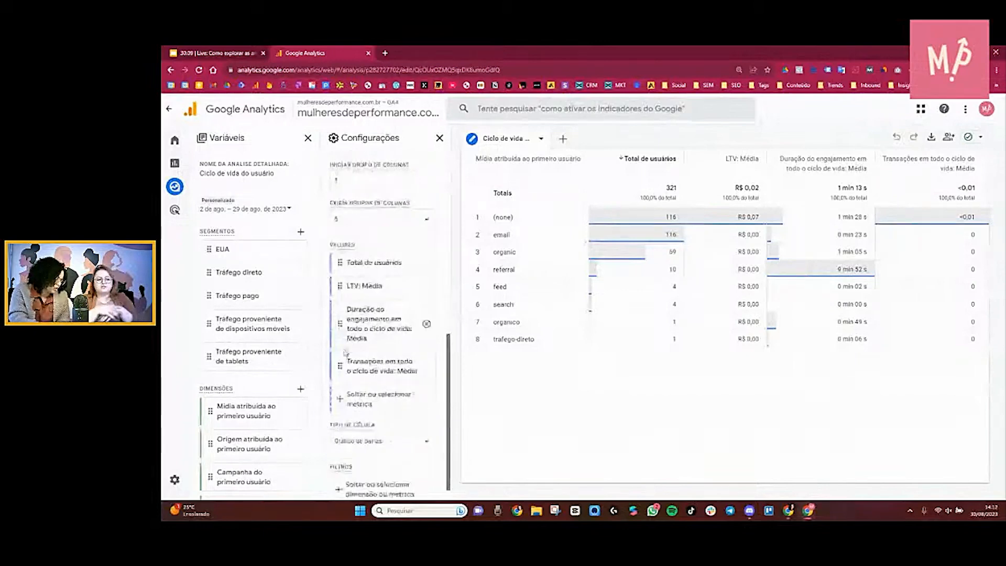
click(408, 403)
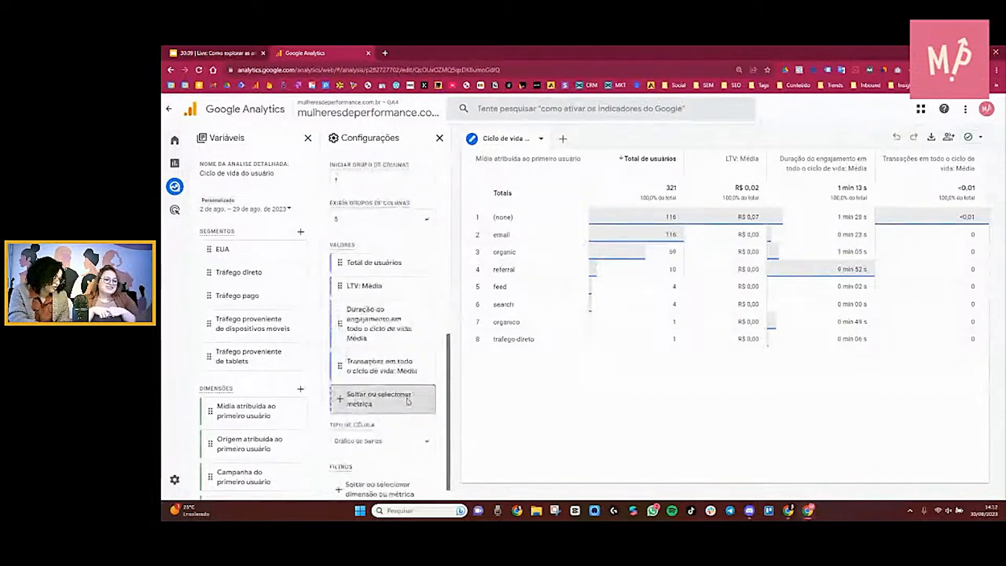
click(403, 402)
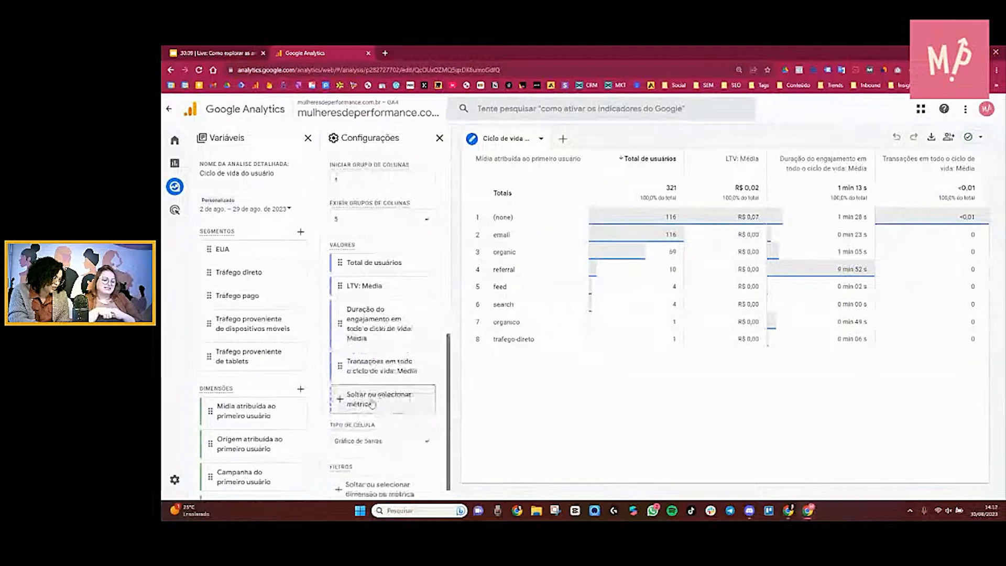
click(362, 406)
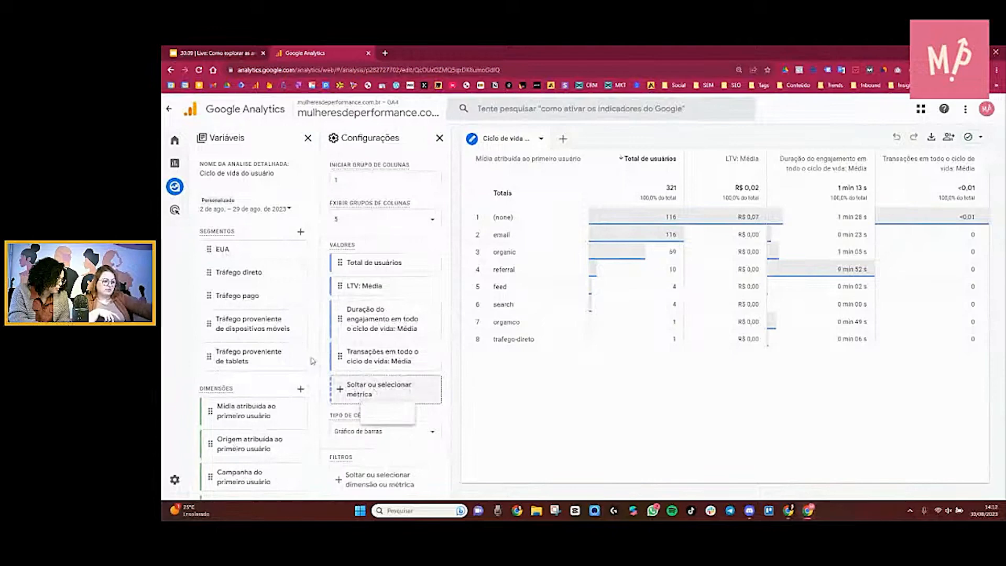
- View the metrics available for import into the exploration's variables, and close the selection without importing any
scroll(310, 364, down, 4)
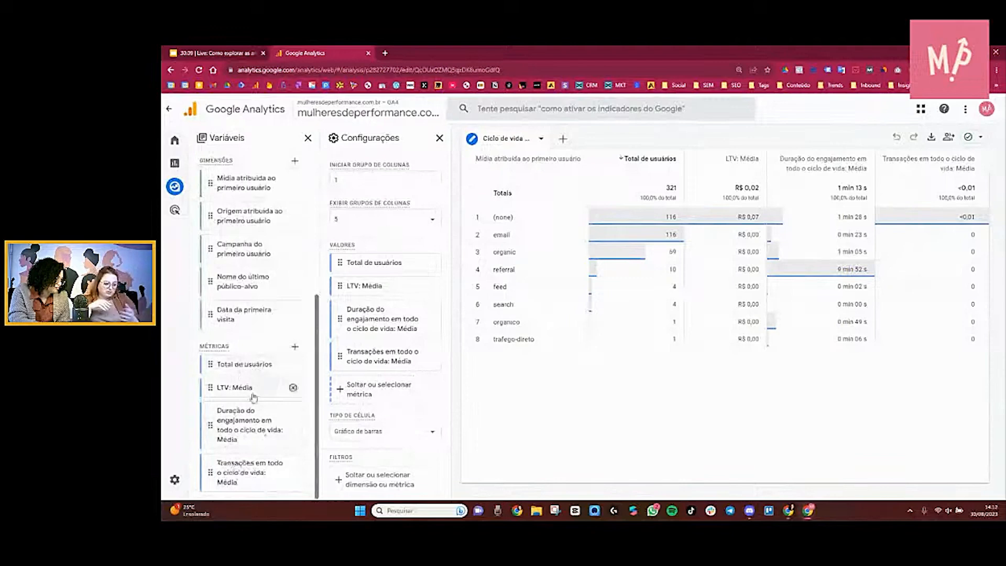
click(294, 347)
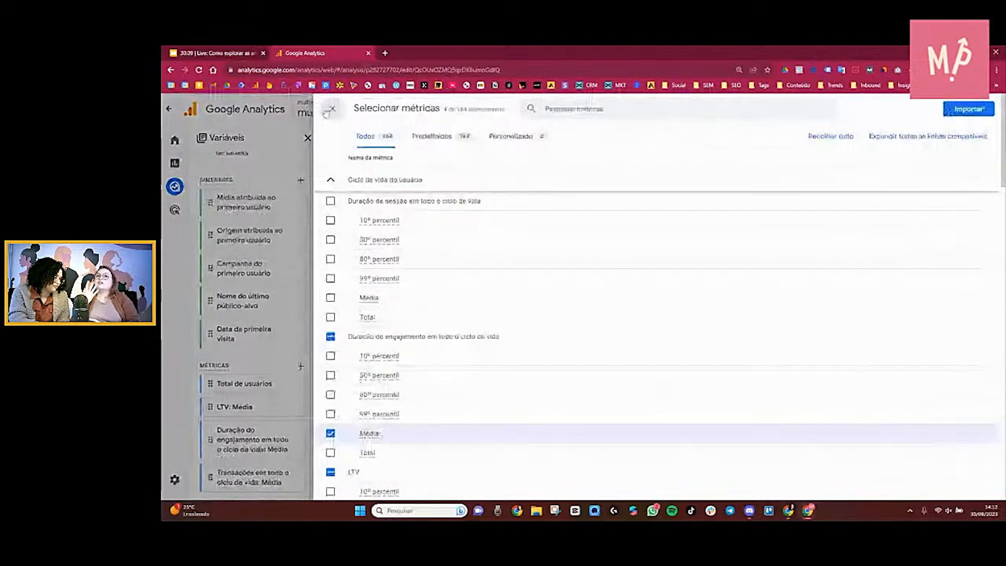
click(332, 108)
scroll(218, 372, down, 1)
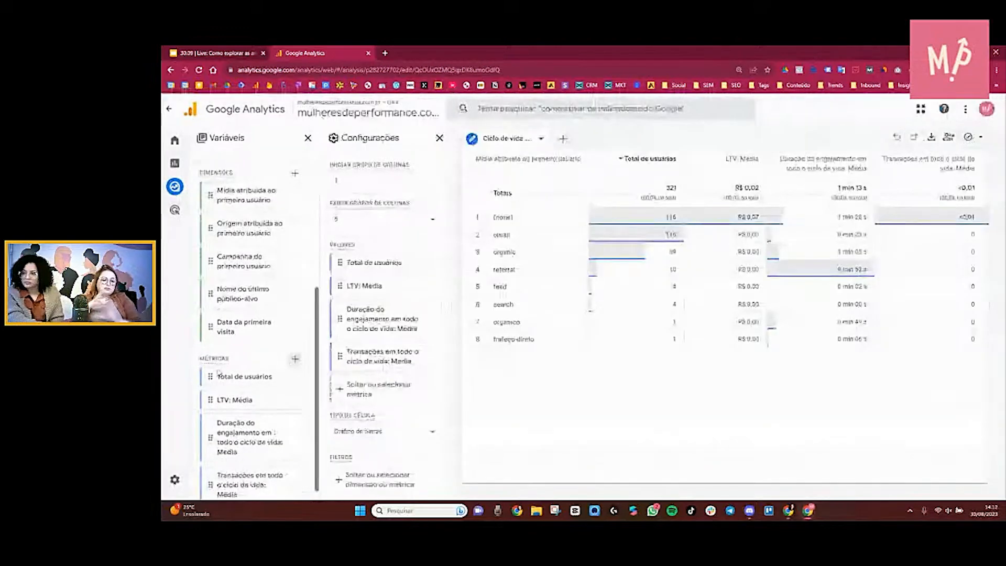
scroll(219, 372, down, 2)
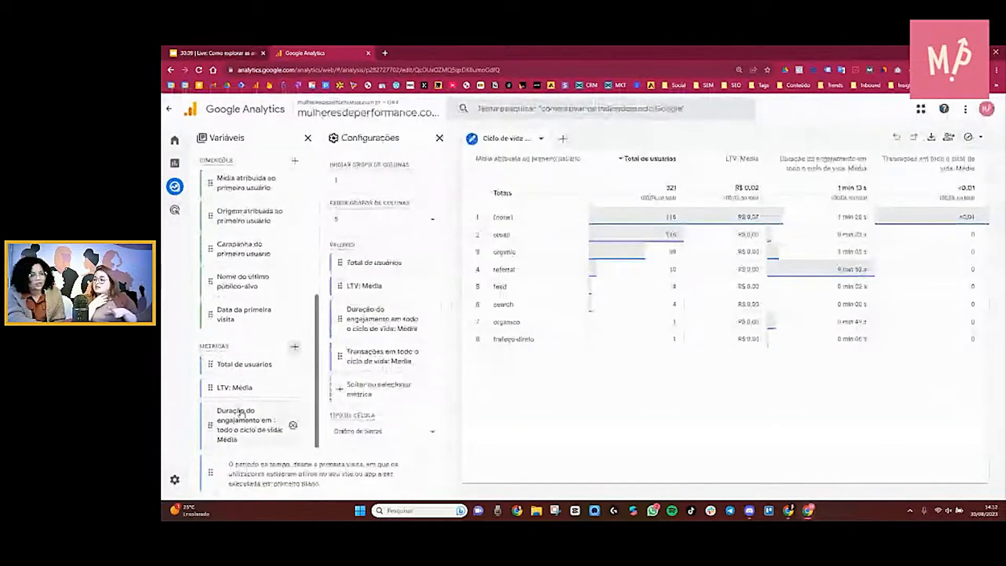
- View the analysis techniques offered for an additional tab in the exploration, without adding one
click(541, 139)
click(564, 140)
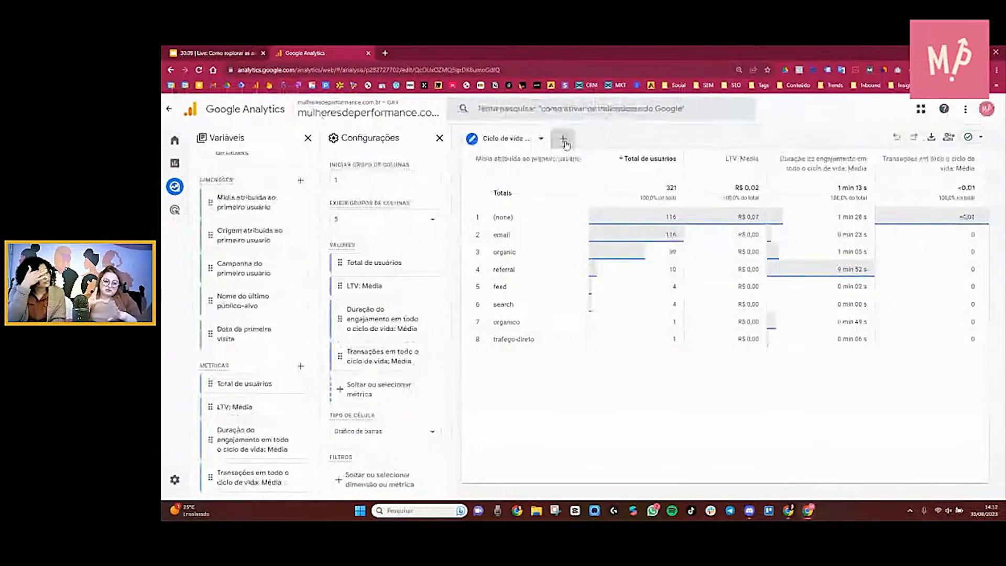
click(564, 142)
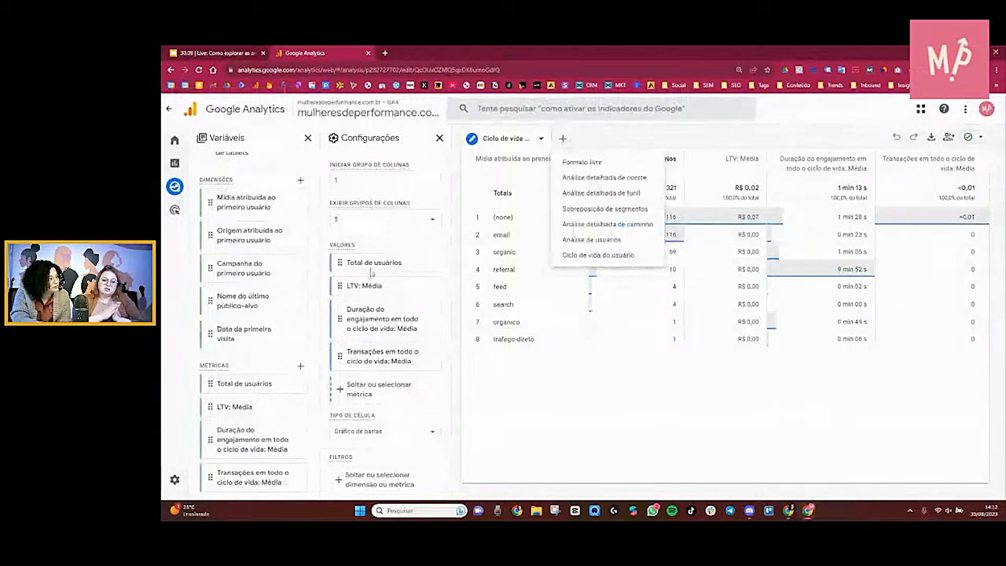
click(442, 241)
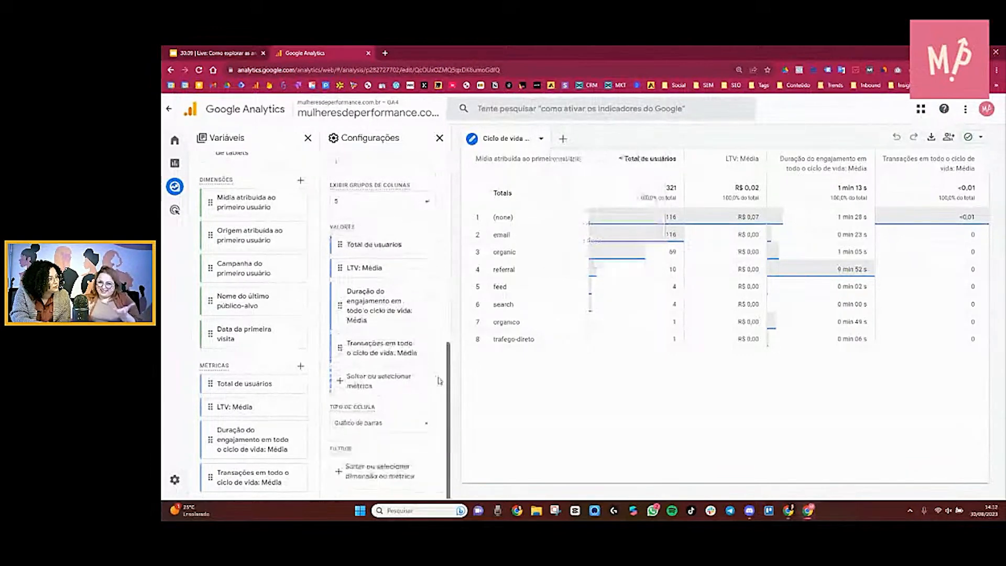
- Review the segments, dimensions and metrics in the variables of the Ciclo de vida do usuário exploration
scroll(387, 288, up, 8)
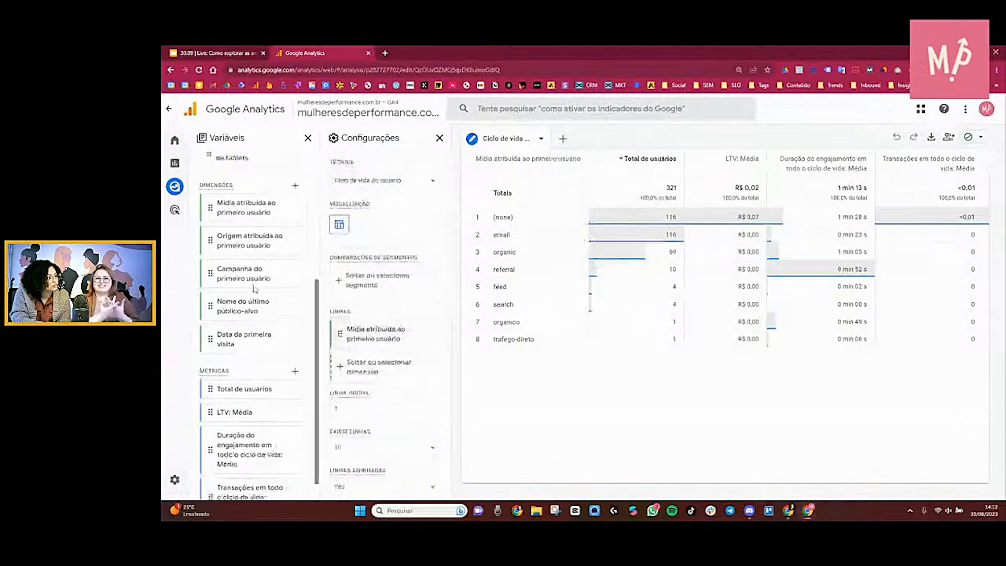
scroll(252, 283, up, 5)
scroll(251, 288, down, 3)
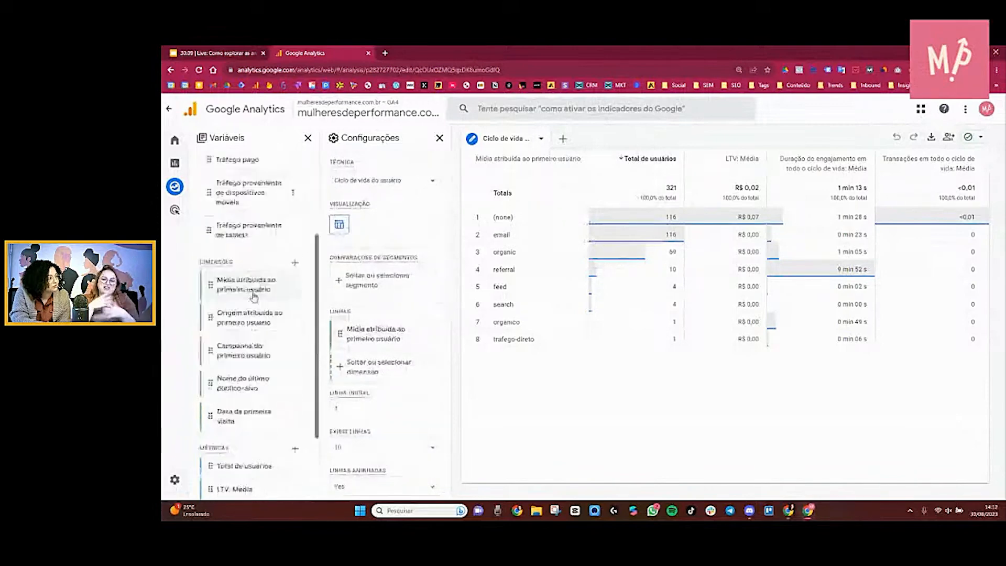
scroll(255, 315, down, 2)
scroll(244, 356, up, 3)
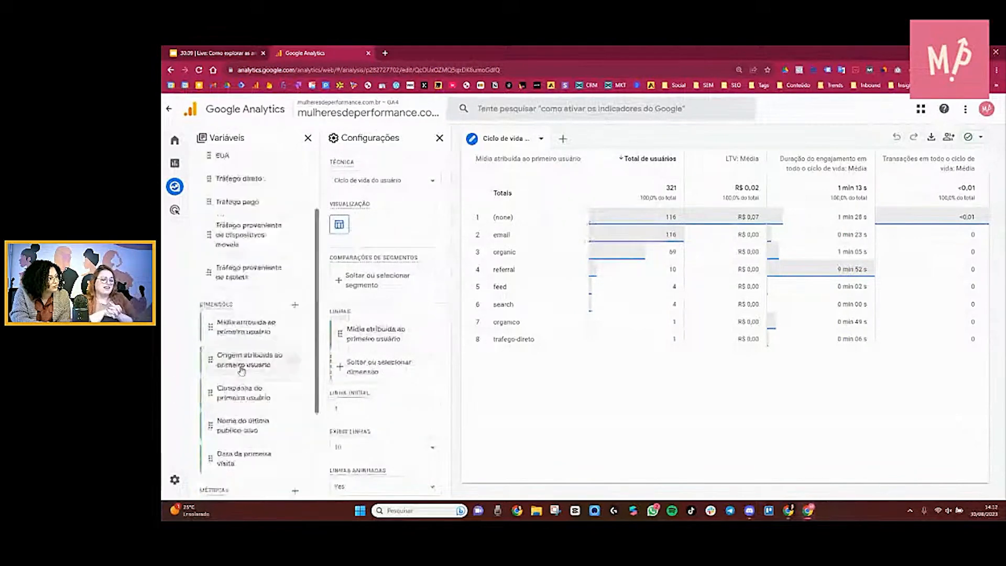
scroll(244, 356, up, 2)
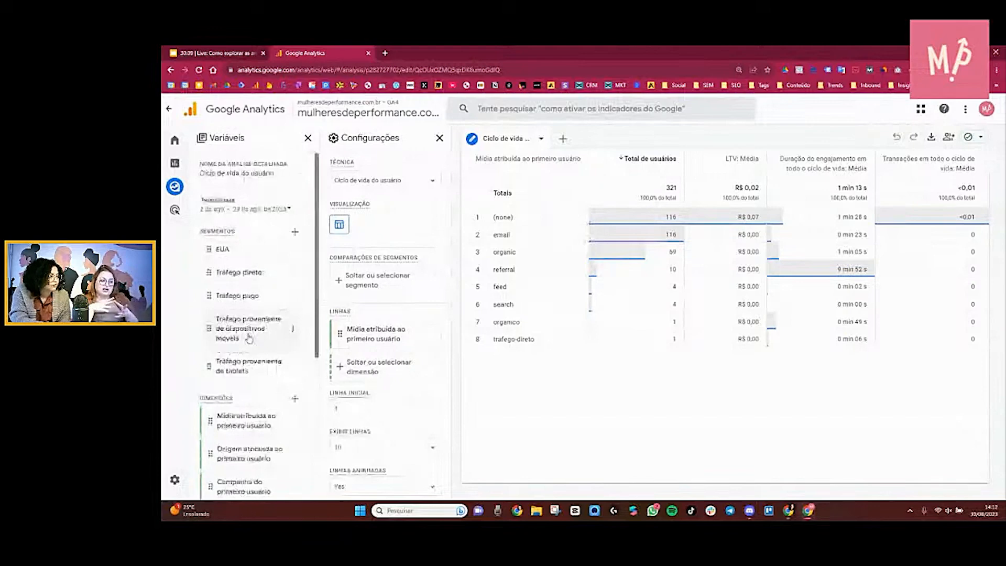
scroll(249, 337, down, 2)
scroll(246, 336, up, 3)
scroll(225, 330, down, 2)
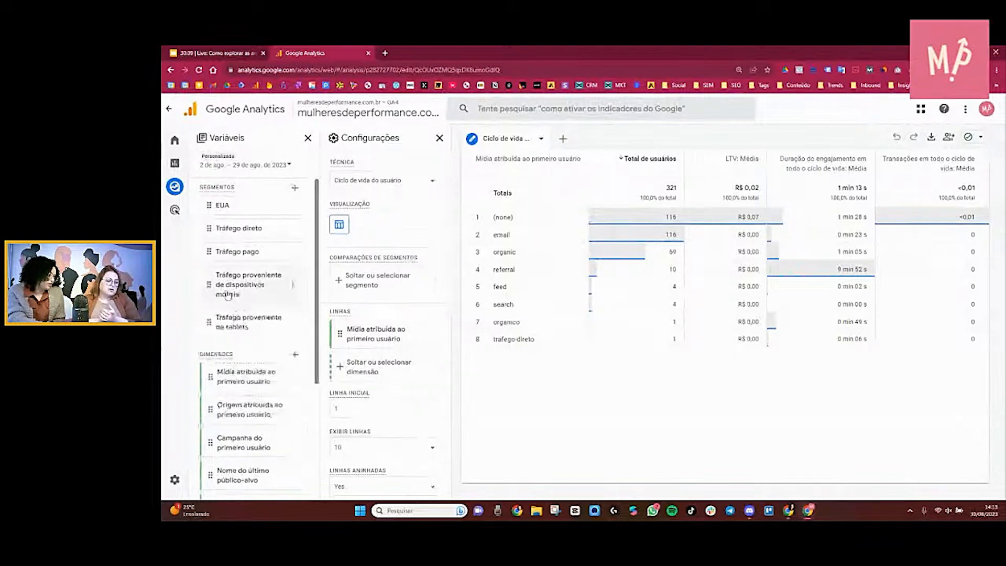
scroll(217, 303, up, 1)
scroll(217, 303, up, 1)
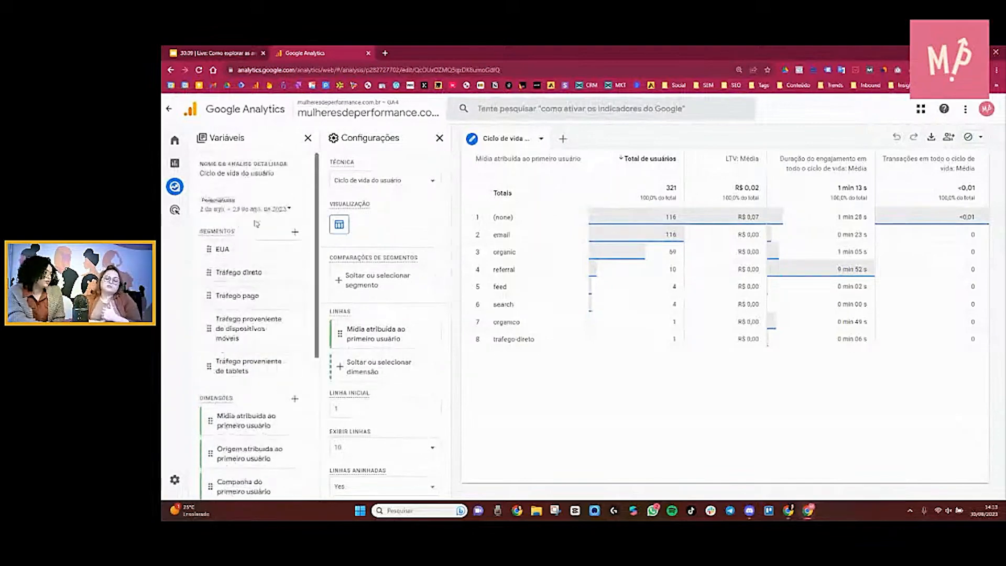
scroll(247, 244, down, 2)
scroll(249, 246, down, 3)
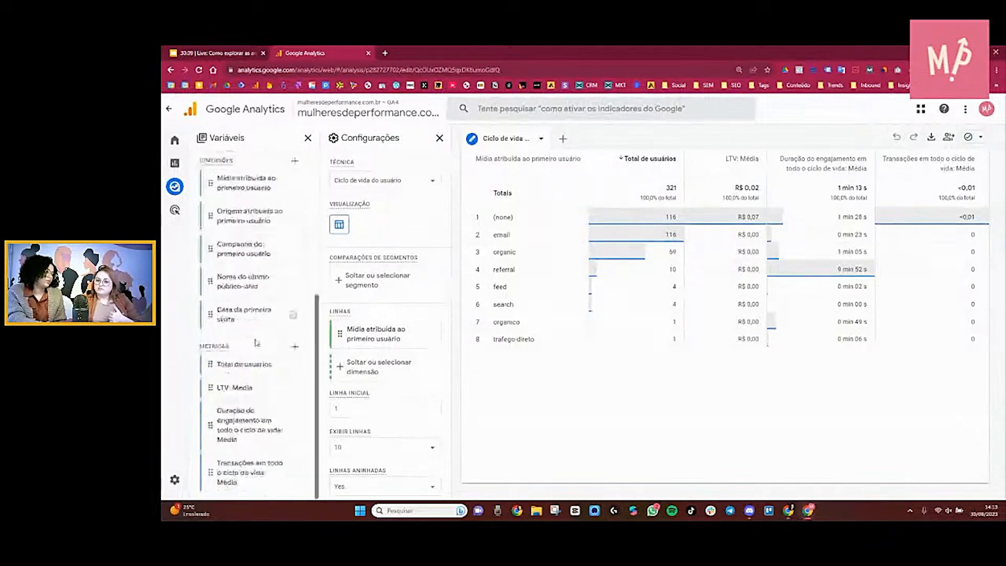
scroll(257, 343, up, 1)
- Examine the user lifetime table's settings from technique and rows to values and filters, and recheck the variables
scroll(365, 287, down, 2)
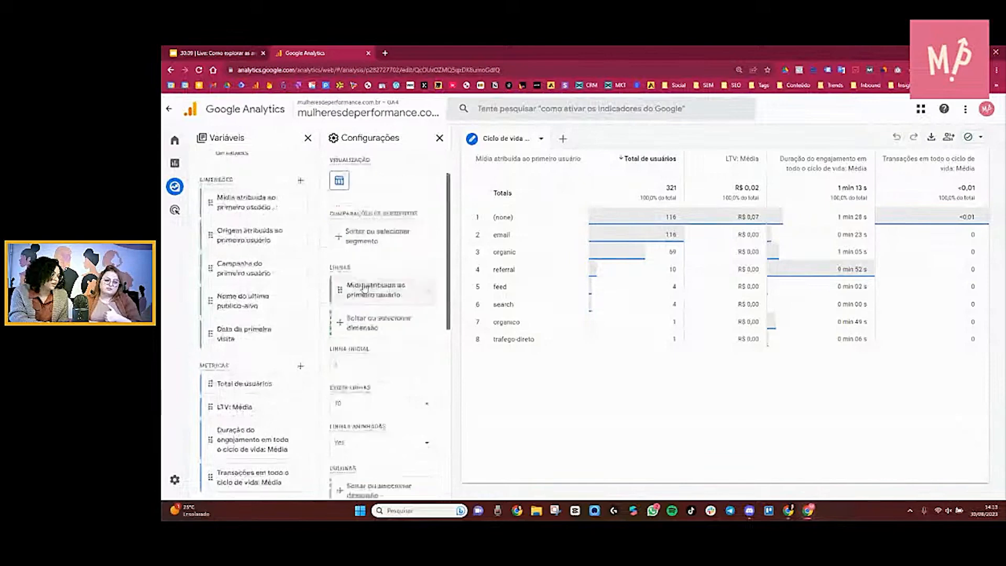
scroll(365, 288, down, 4)
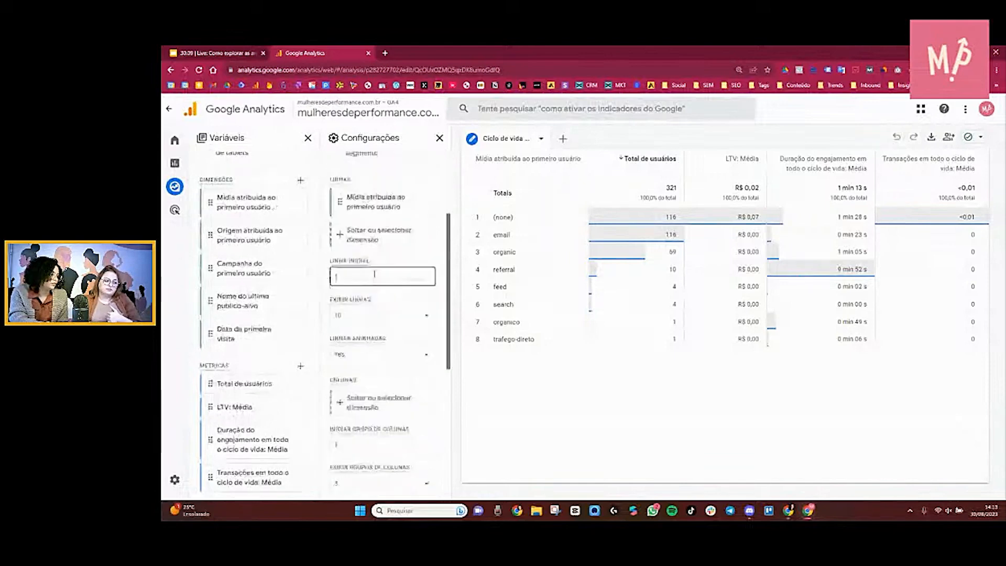
scroll(374, 273, down, 4)
scroll(402, 361, down, 8)
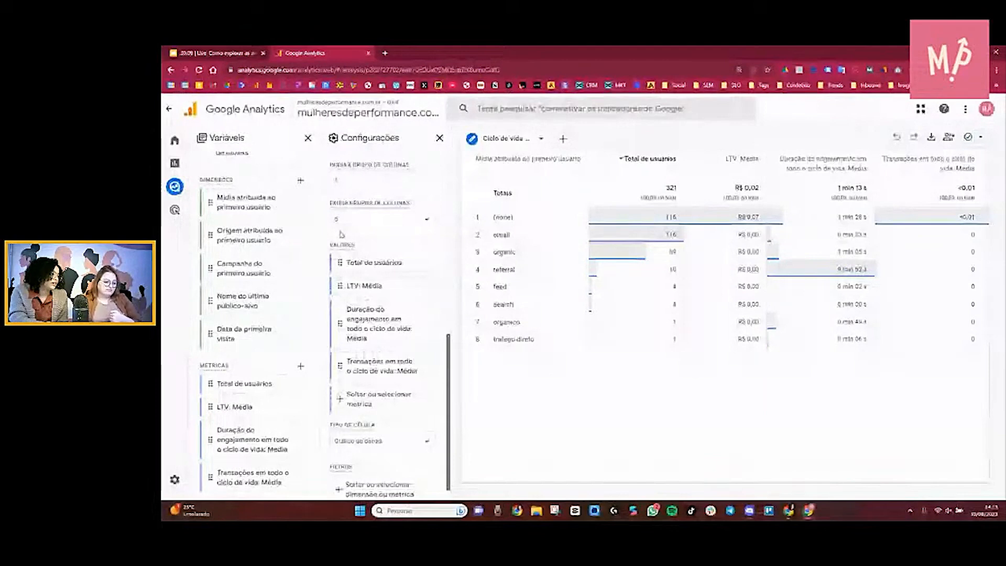
scroll(387, 398, down, 1)
scroll(387, 398, up, 10)
scroll(231, 291, down, 1)
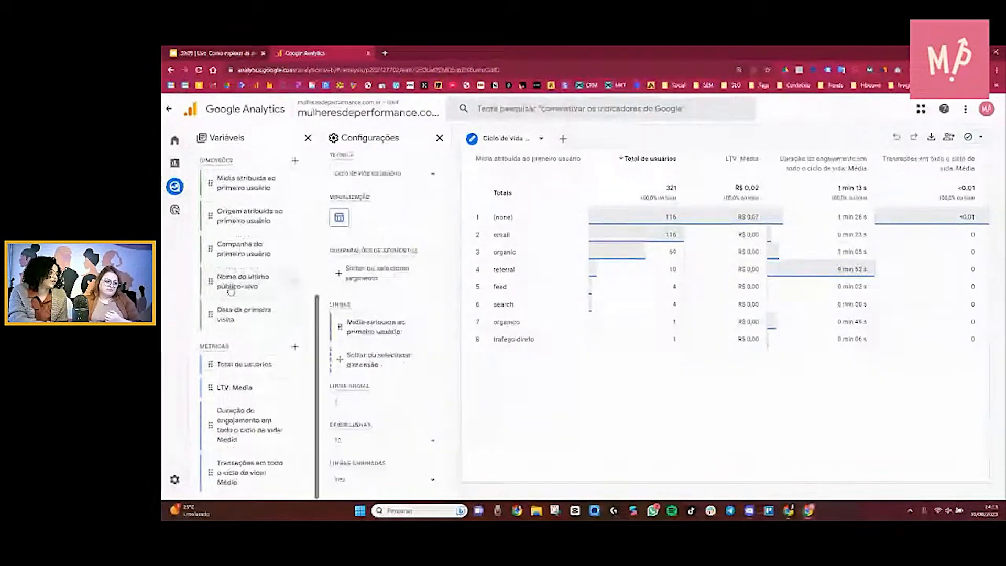
scroll(230, 291, up, 5)
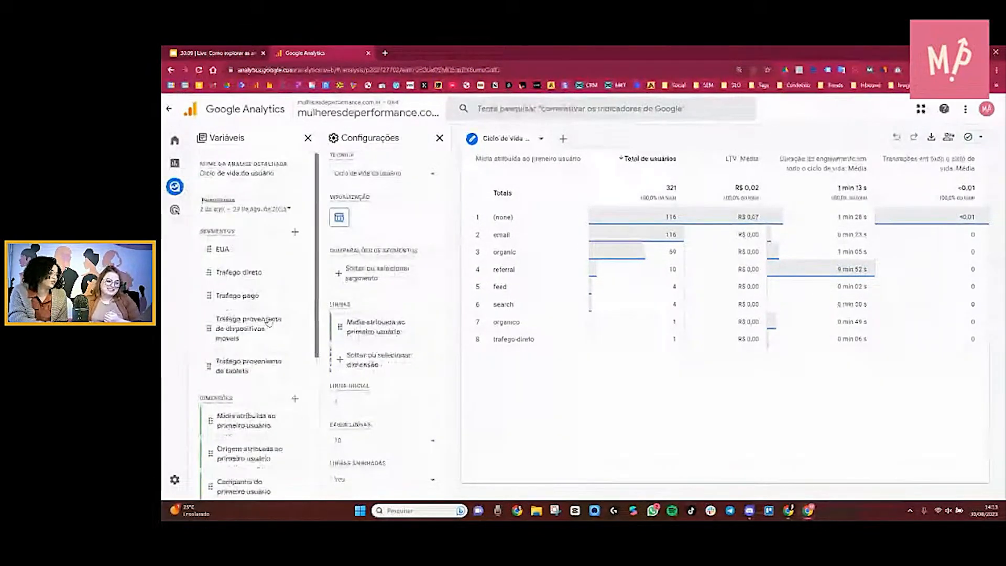
- Add an Análise de usuários tab to the Ciclo de vida do usuário exploration and return to the explorations overview
click(563, 139)
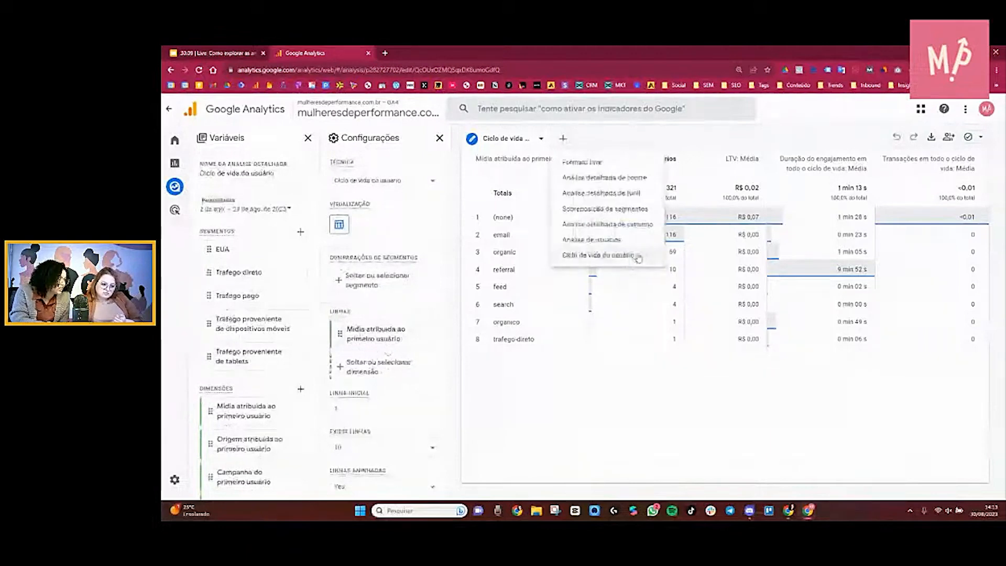
click(633, 241)
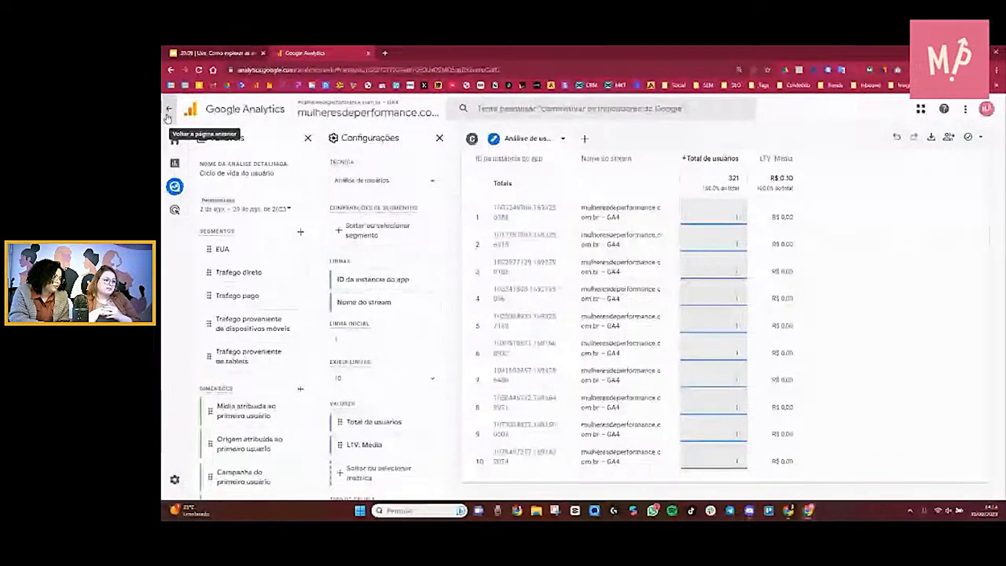
click(168, 117)
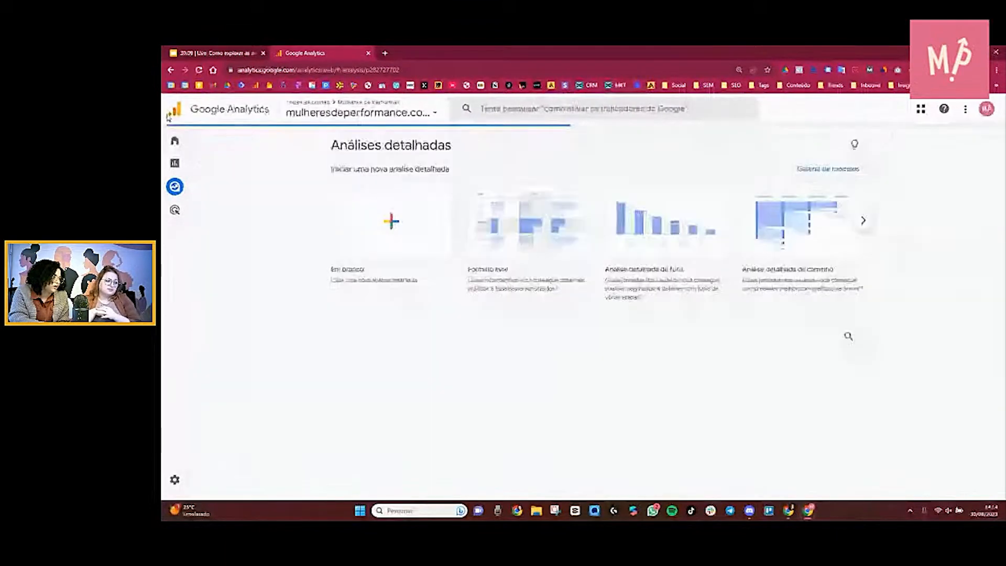
- Look over the explorations list, view the techniques offered in the template gallery, and leave the gallery without choosing one
mouse_move(220, 198)
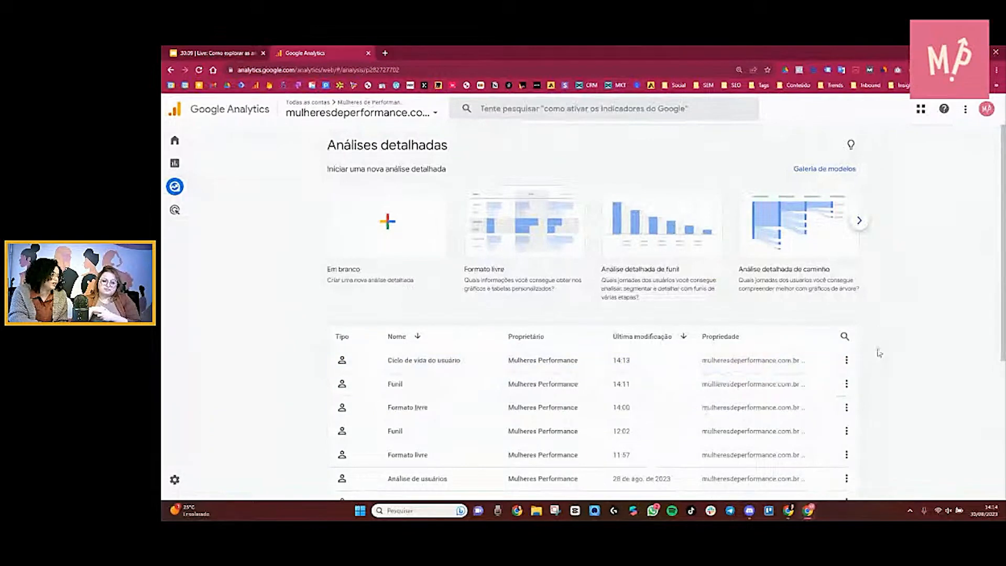
scroll(880, 355, down, 1)
scroll(880, 358, up, 1)
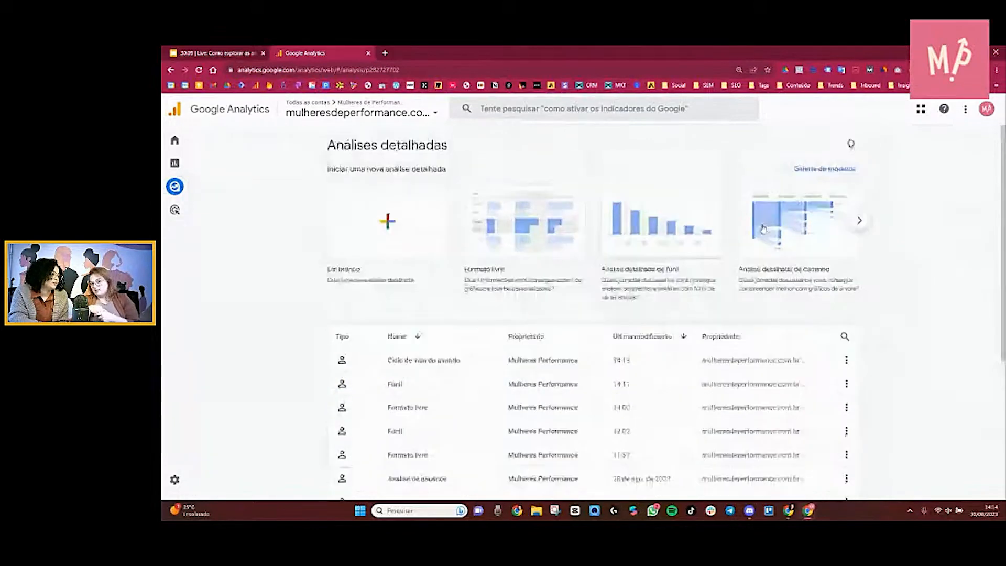
click(824, 168)
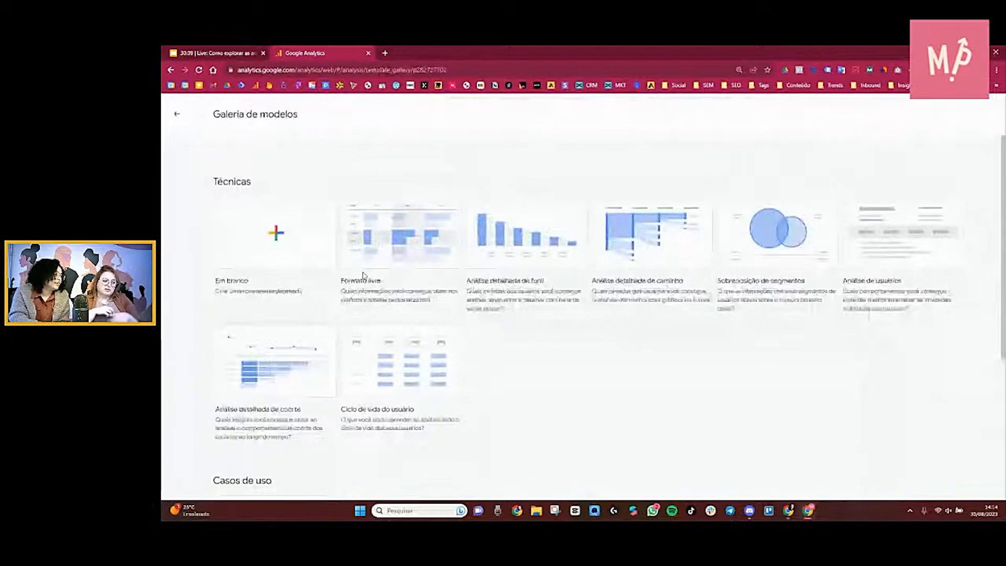
click(179, 125)
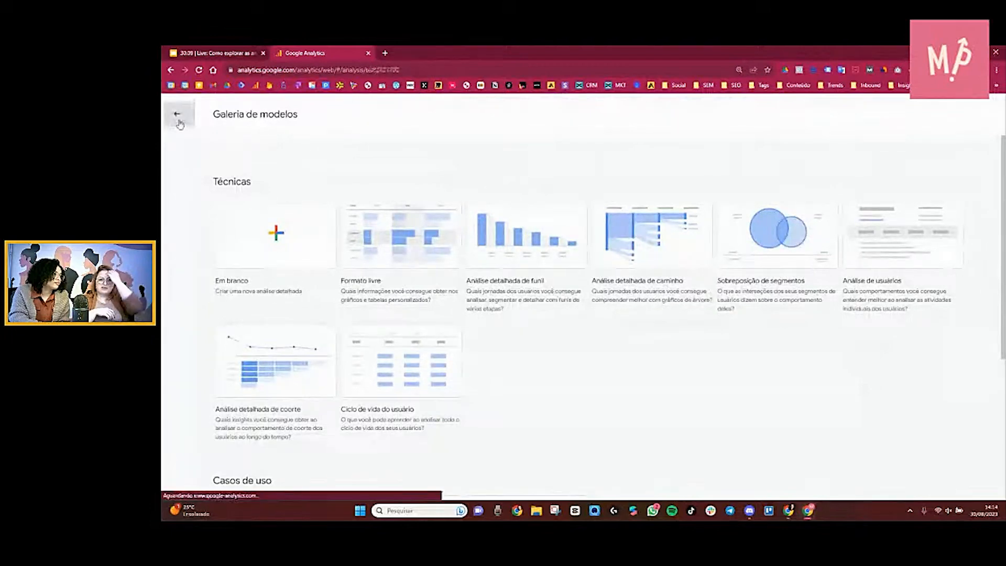